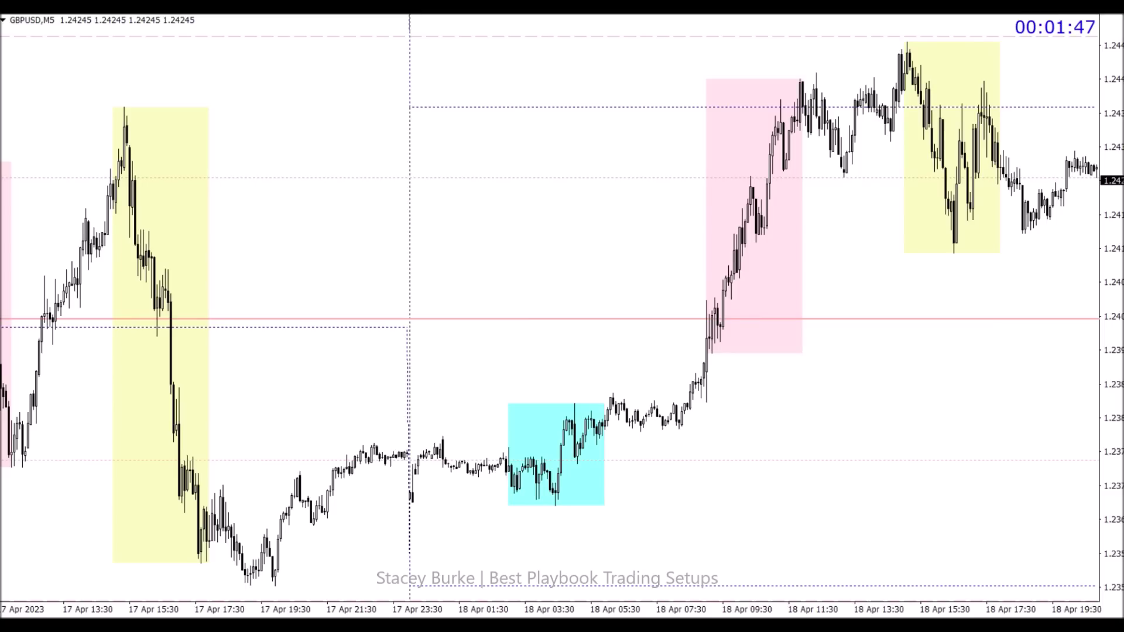
Mark the 17 April swing high with an inverted V and the following swing low with a V, using trendlines
{"action": "scroll", "coordinate": [374, 93], "scroll_direction": "up", "scroll_amount": 3}
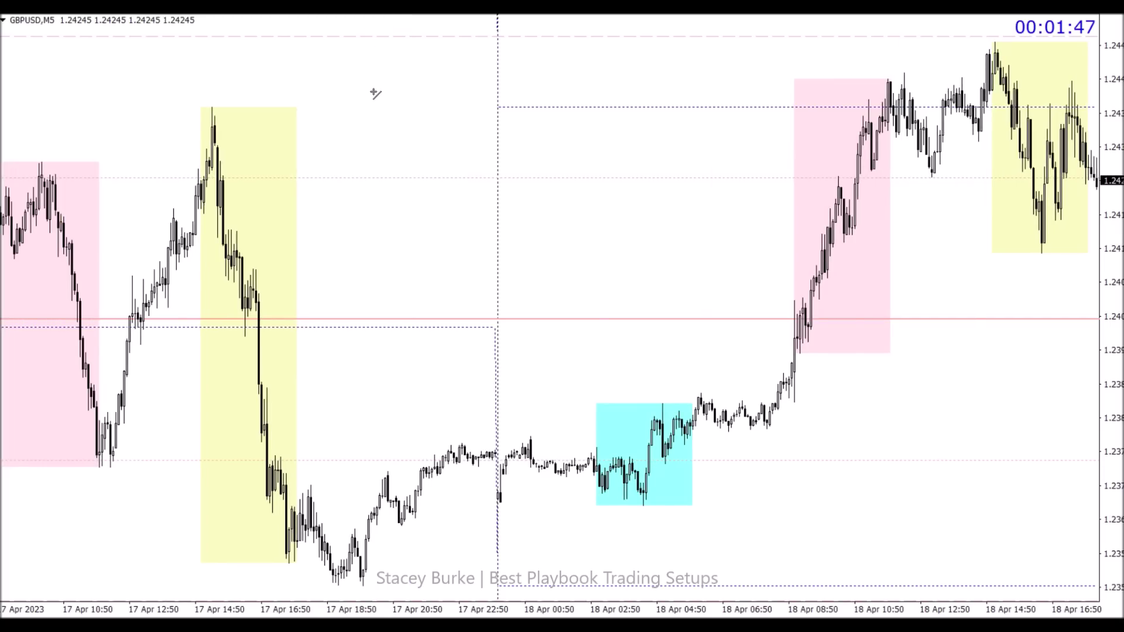
{"action": "mouse_move", "coordinate": [143, 216]}
{"action": "left_mouse_down"}
{"action": "mouse_move", "coordinate": [214, 108]}
{"action": "mouse_move", "coordinate": [239, 211]}
{"action": "left_mouse_up"}
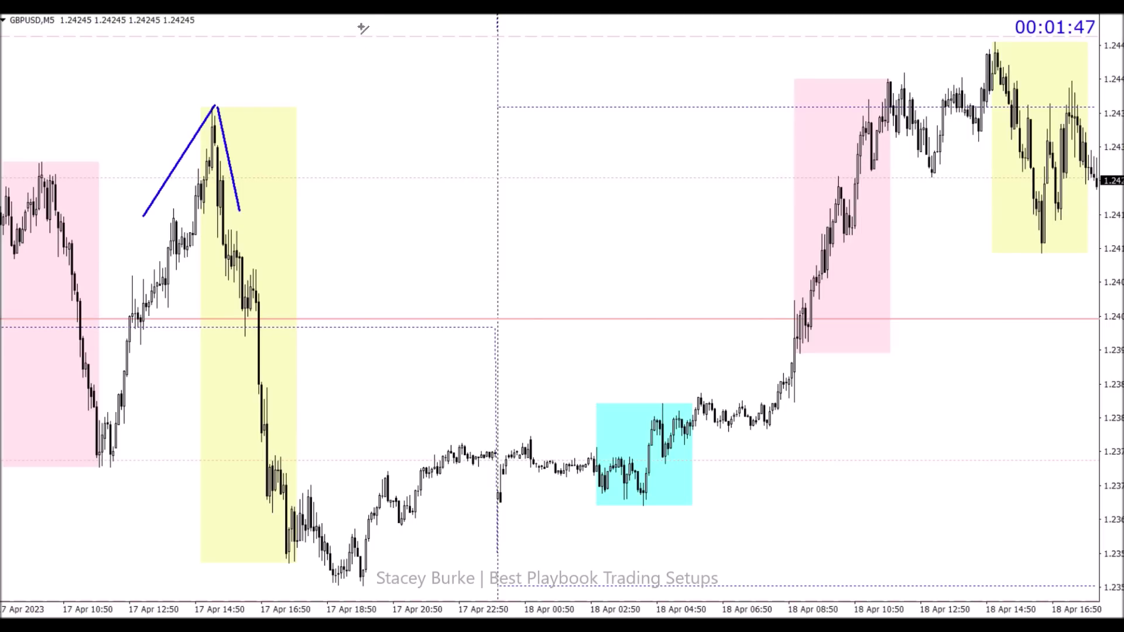
{"action": "mouse_move", "coordinate": [274, 510]}
{"action": "left_mouse_down"}
{"action": "mouse_move", "coordinate": [348, 604]}
{"action": "mouse_move", "coordinate": [426, 472]}
{"action": "left_mouse_up"}
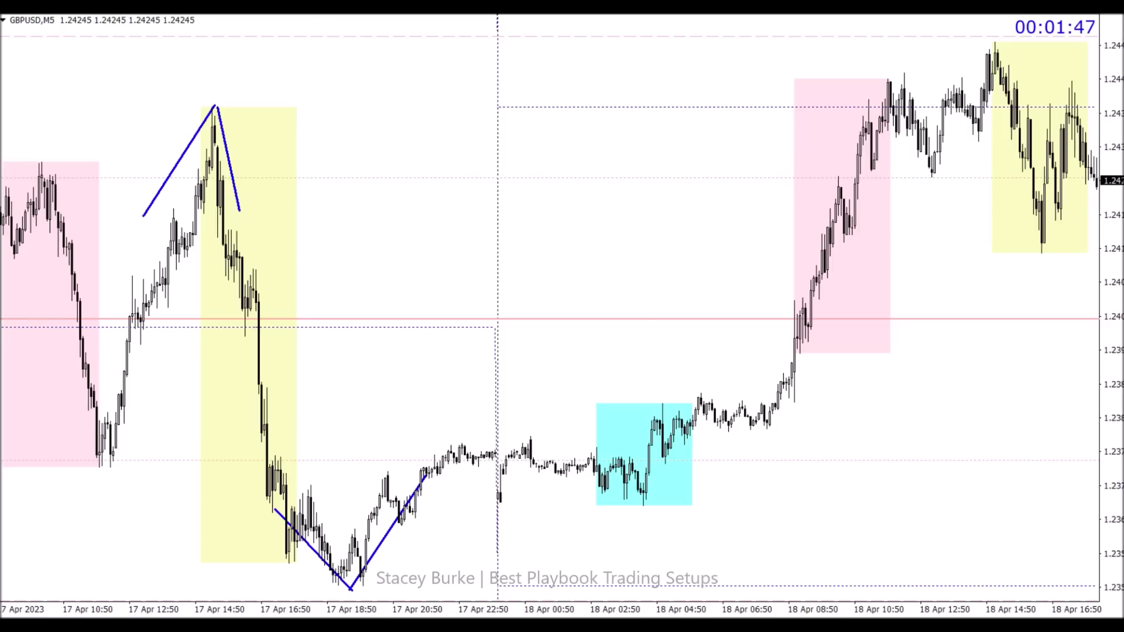
Draw a vertical line just after the 17 April yellow session and two horizontal lines bracketing the consolidation that extends into 18 April
{"action": "left_click_drag", "start_coordinate": [300, 177], "coordinate": [299, 597]}
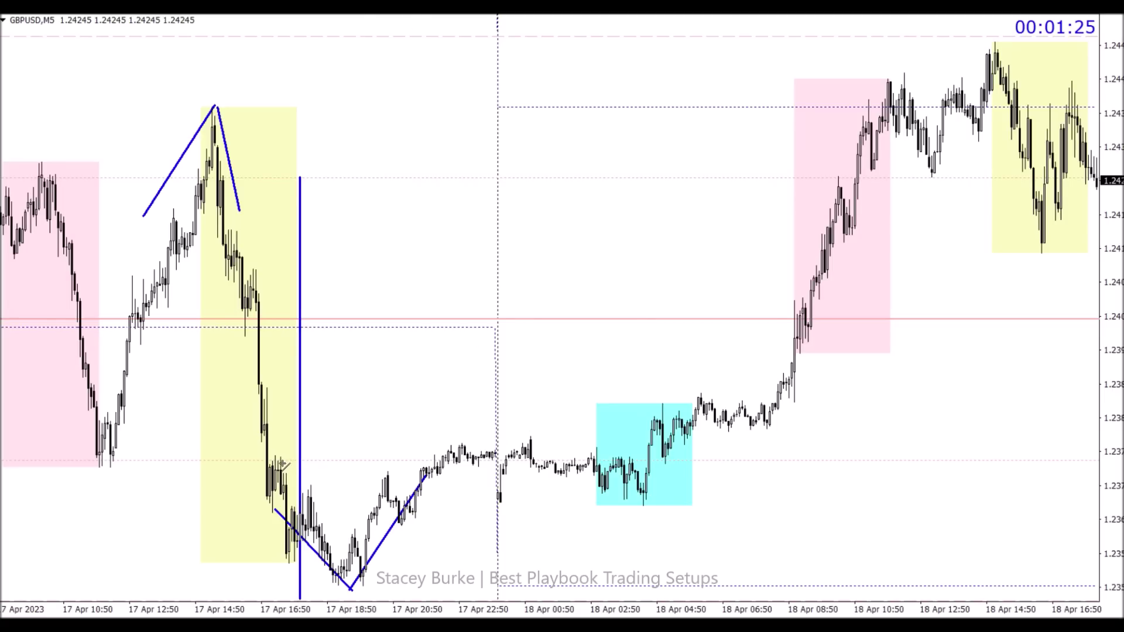
{"action": "left_click_drag", "start_coordinate": [283, 466], "coordinate": [784, 465]}
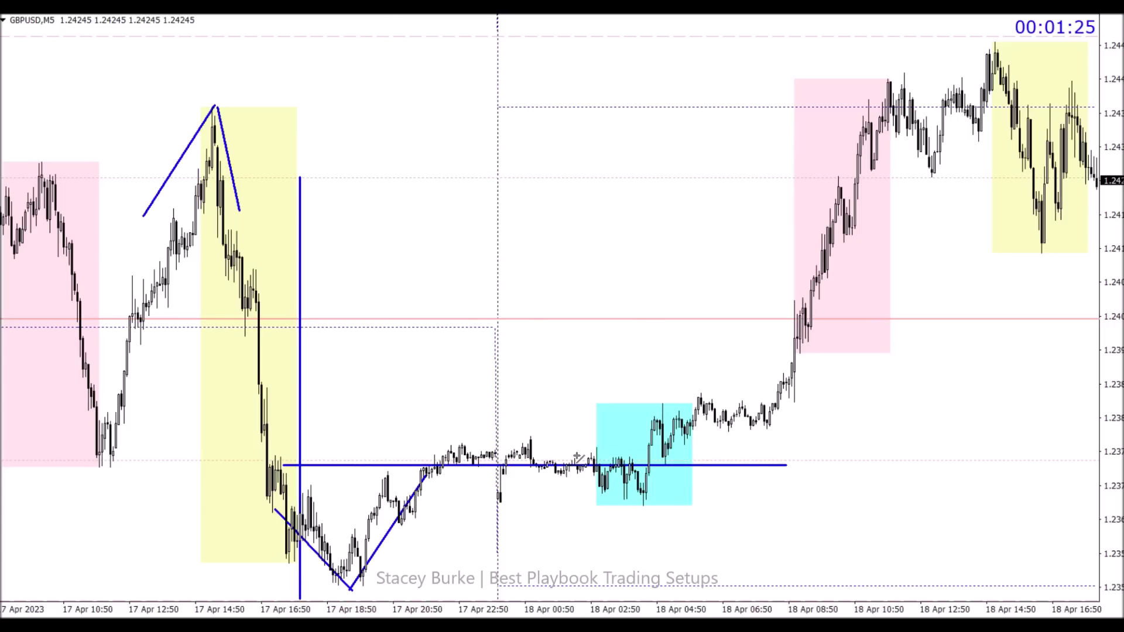
{"action": "left_click_drag", "start_coordinate": [531, 435], "coordinate": [792, 435]}
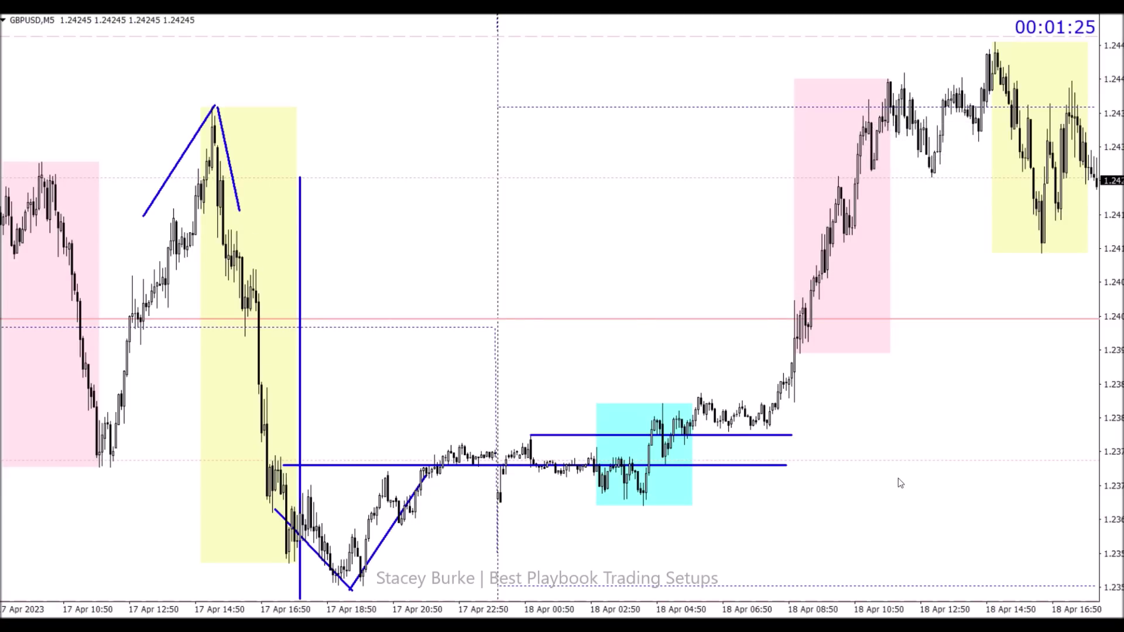
Add a red Moving Average to the GBPUSD chart with period 20, shift 0, Exponential method, applied to Close
{"action": "scroll", "coordinate": [667, 444], "scroll_direction": "down", "scroll_amount": 3}
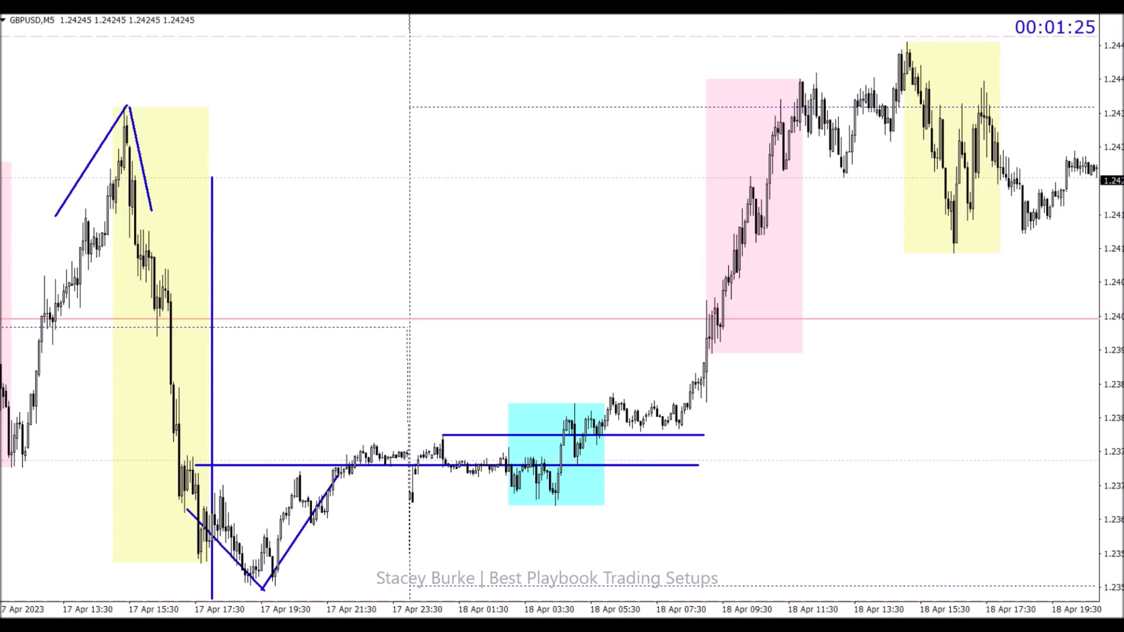
{"action": "left_click", "coordinate": [328, 170]}
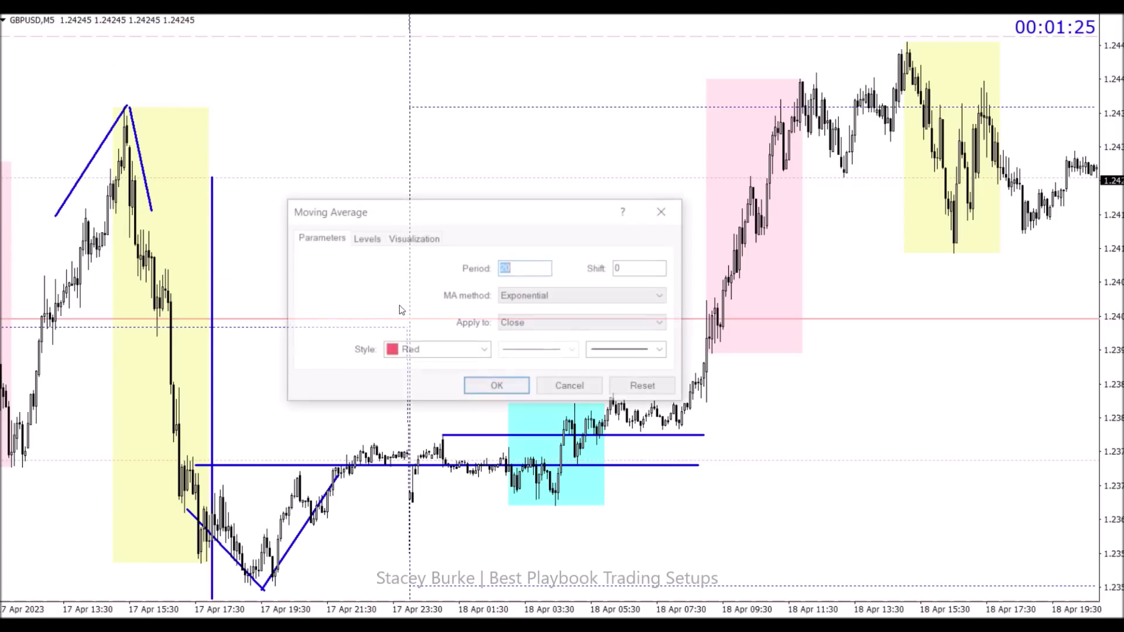
{"action": "left_click", "coordinate": [495, 385]}
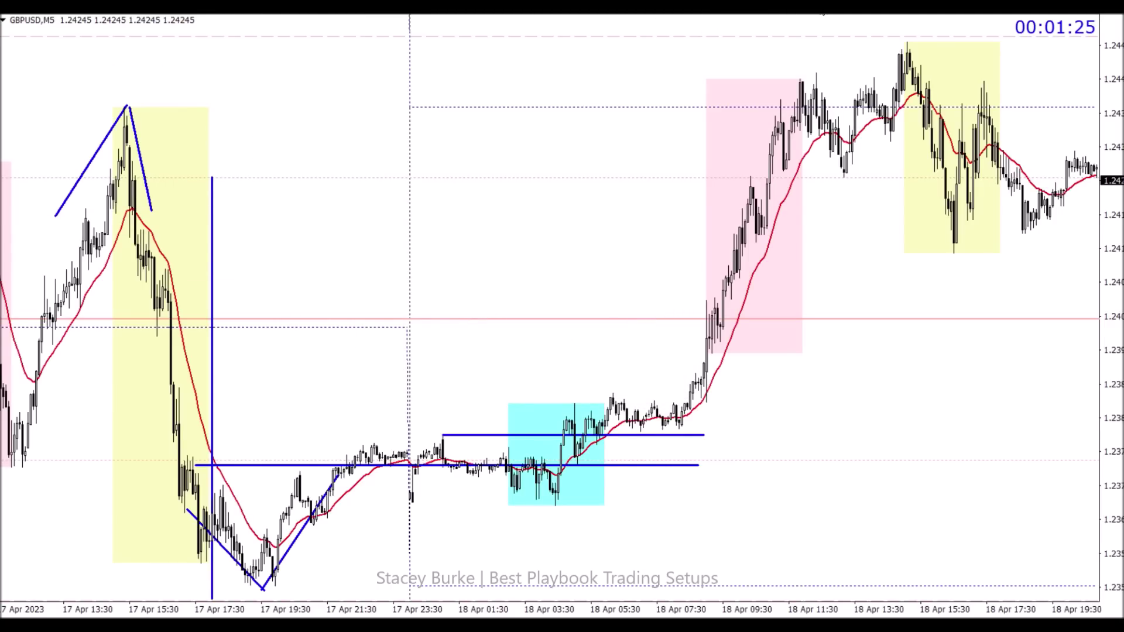
Draw horizontal lines from the first drop after the 17 April peak and from the peak itself, both extending through the 18 April pink session
{"action": "key", "text": "plus"}
{"action": "scroll", "coordinate": [840, 419], "scroll_direction": "right", "scroll_amount": 15}
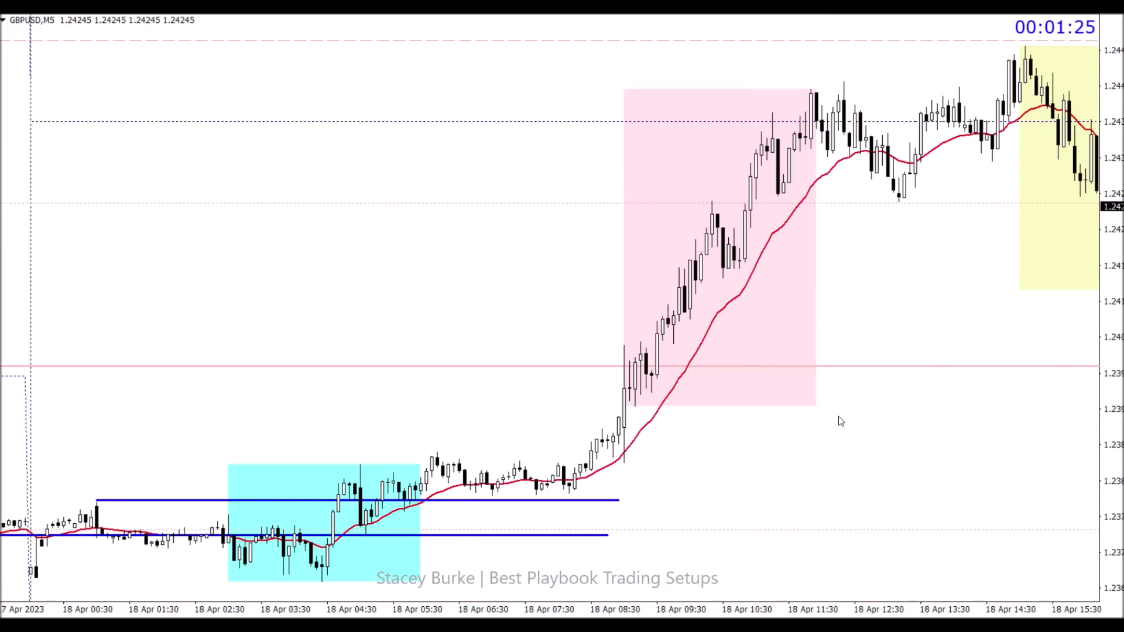
{"action": "key", "text": "minus"}
{"action": "scroll", "coordinate": [612, 176], "scroll_direction": "left", "scroll_amount": 3}
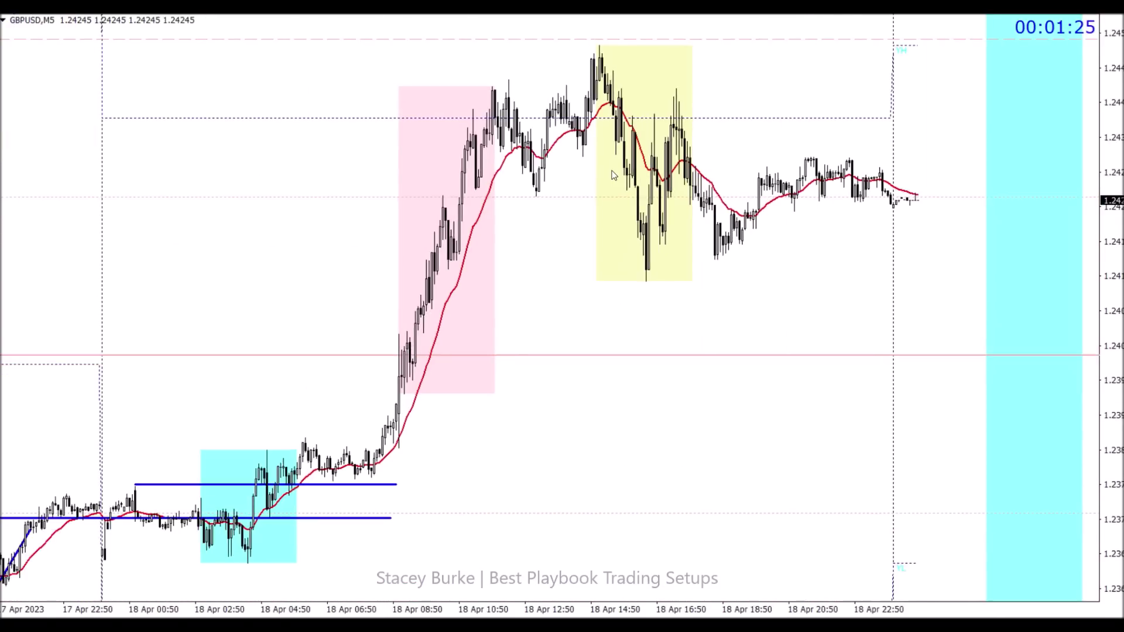
{"action": "scroll", "coordinate": [613, 176], "scroll_direction": "left", "scroll_amount": 9}
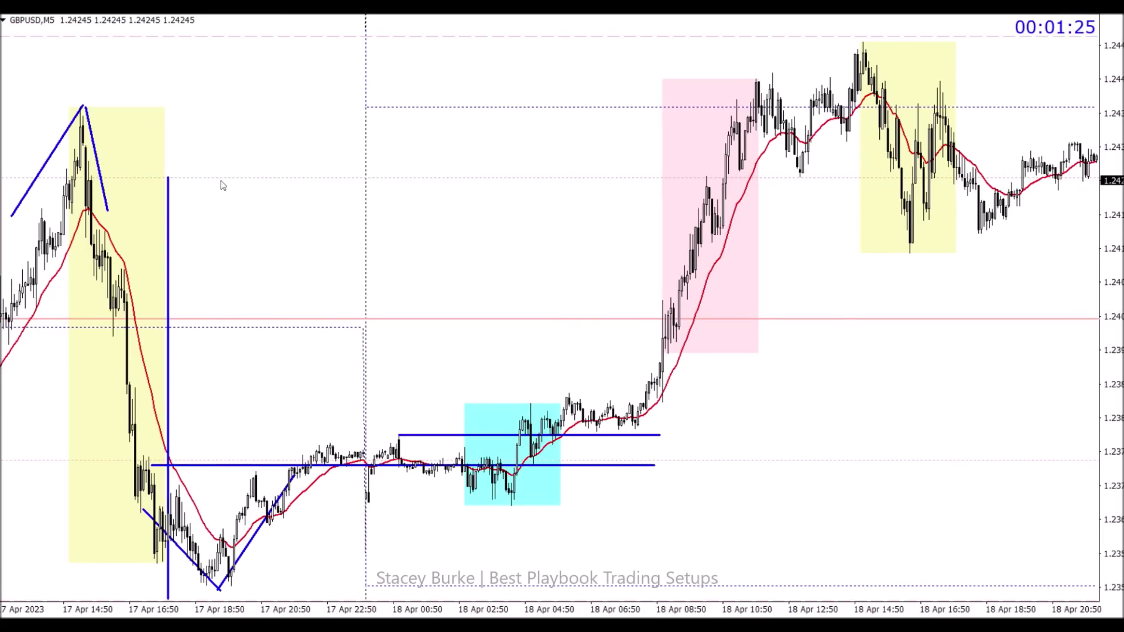
{"action": "key", "text": "t"}
{"action": "left_click_drag", "start_coordinate": [92, 245], "coordinate": [807, 246]}
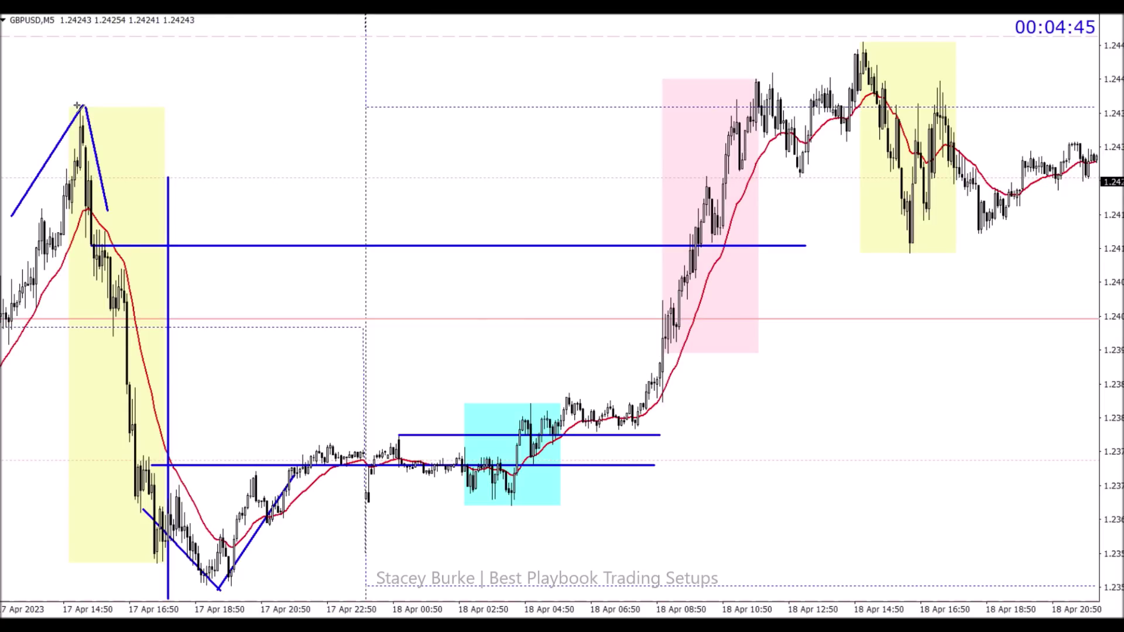
{"action": "left_click_drag", "start_coordinate": [82, 106], "coordinate": [840, 108]}
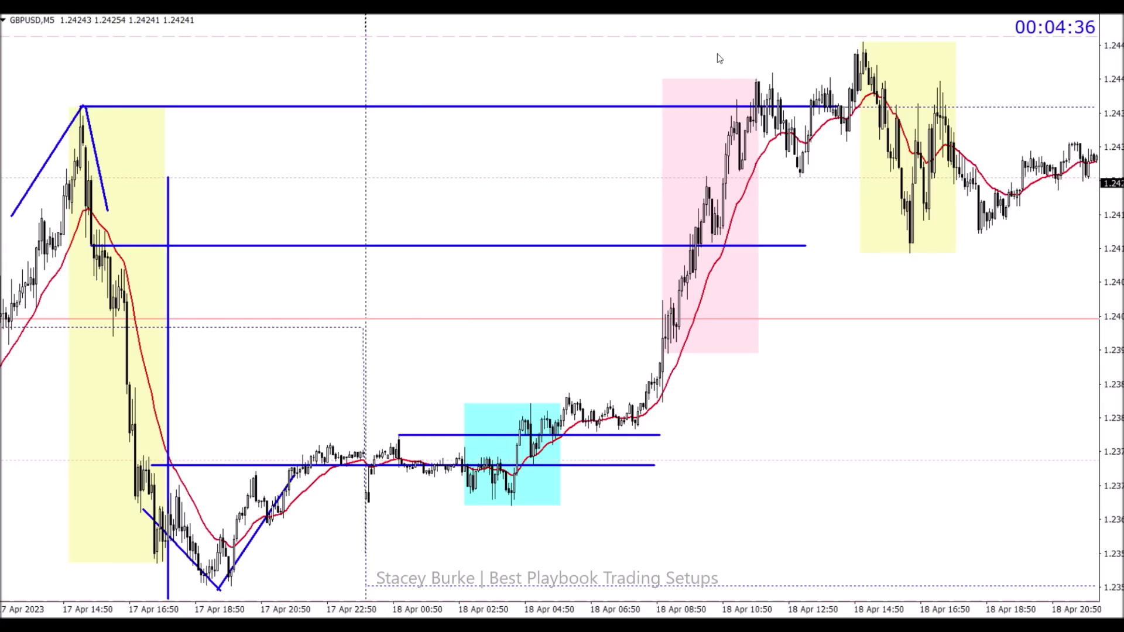
Draw a horizontal line along the dotted 17 April level from the start of 18 April into the pink session
{"action": "key", "text": "plus"}
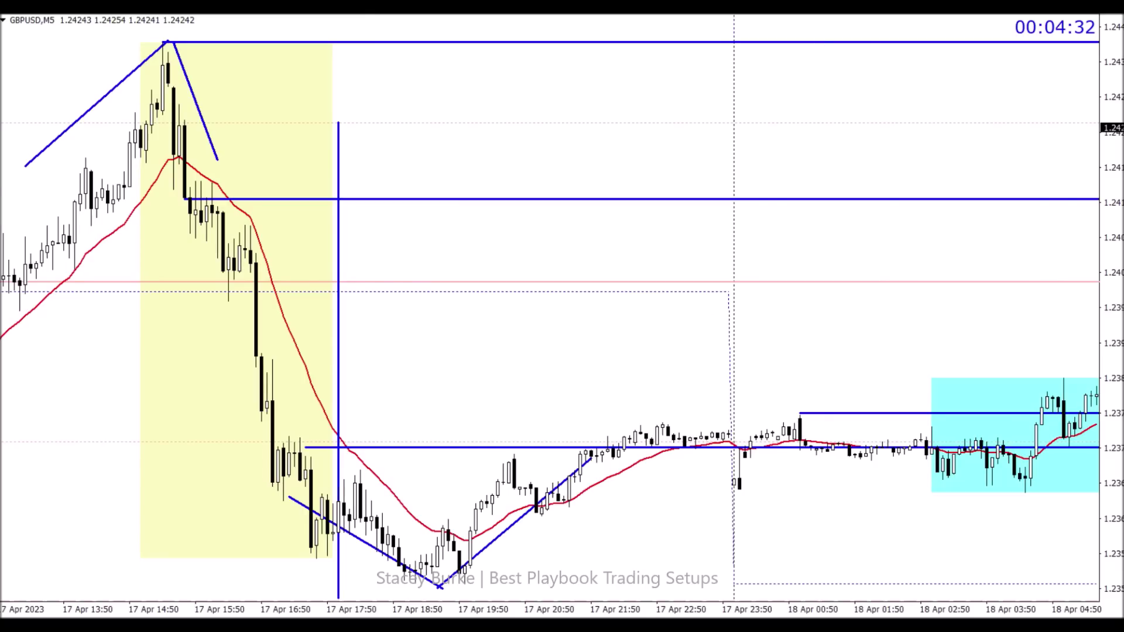
{"action": "key", "text": "minus"}
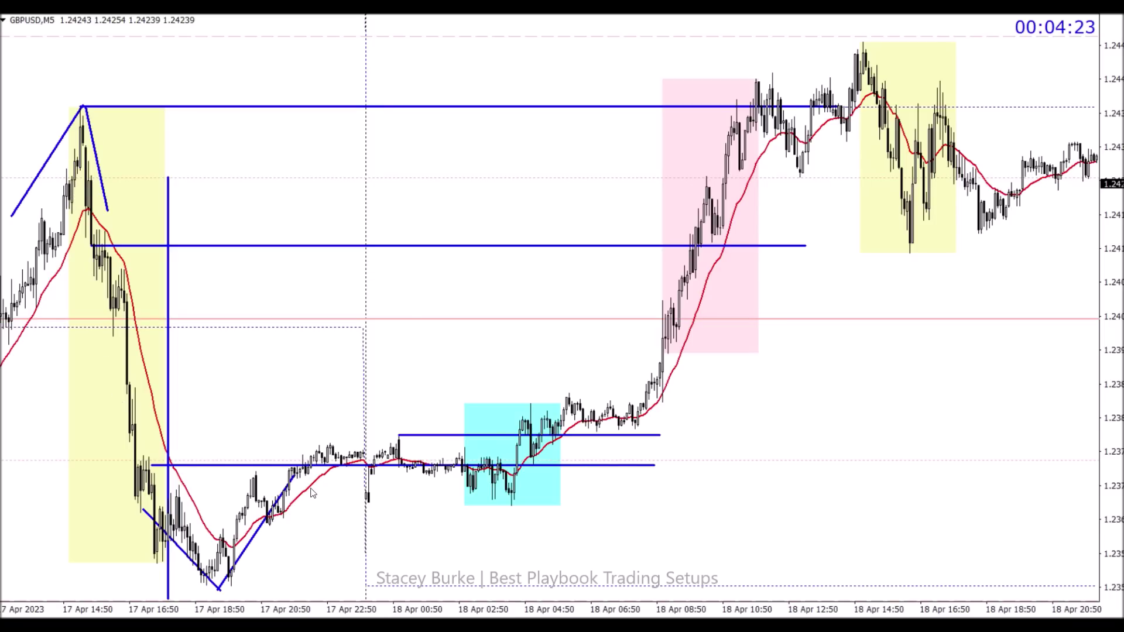
{"action": "scroll", "coordinate": [312, 494], "scroll_direction": "up", "scroll_amount": 10}
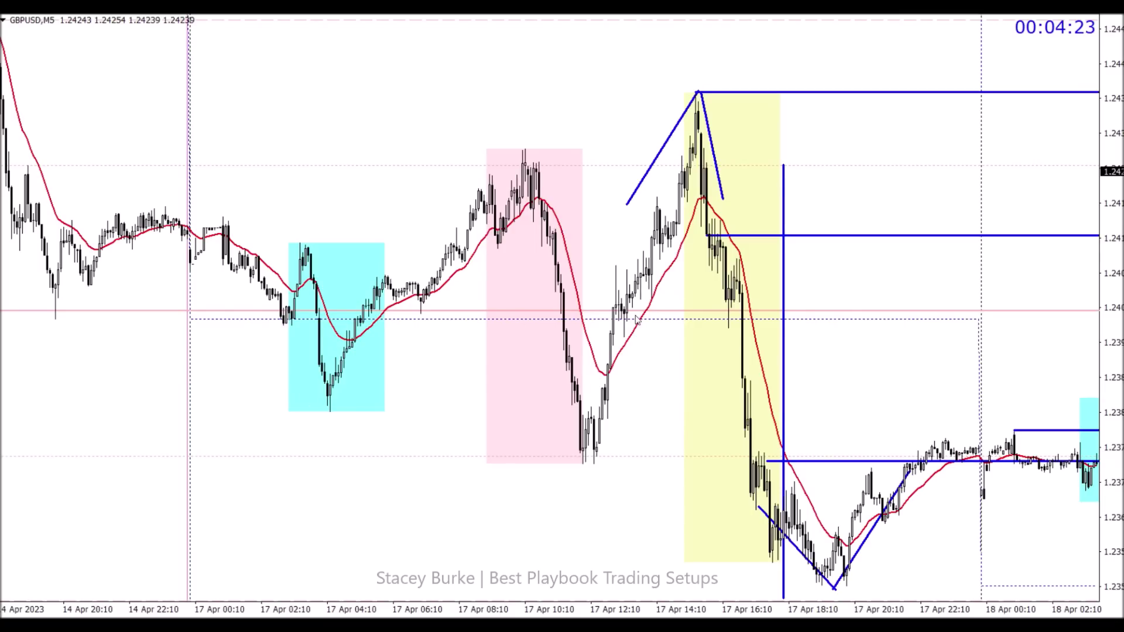
{"action": "scroll", "coordinate": [718, 430], "scroll_direction": "down", "scroll_amount": 10}
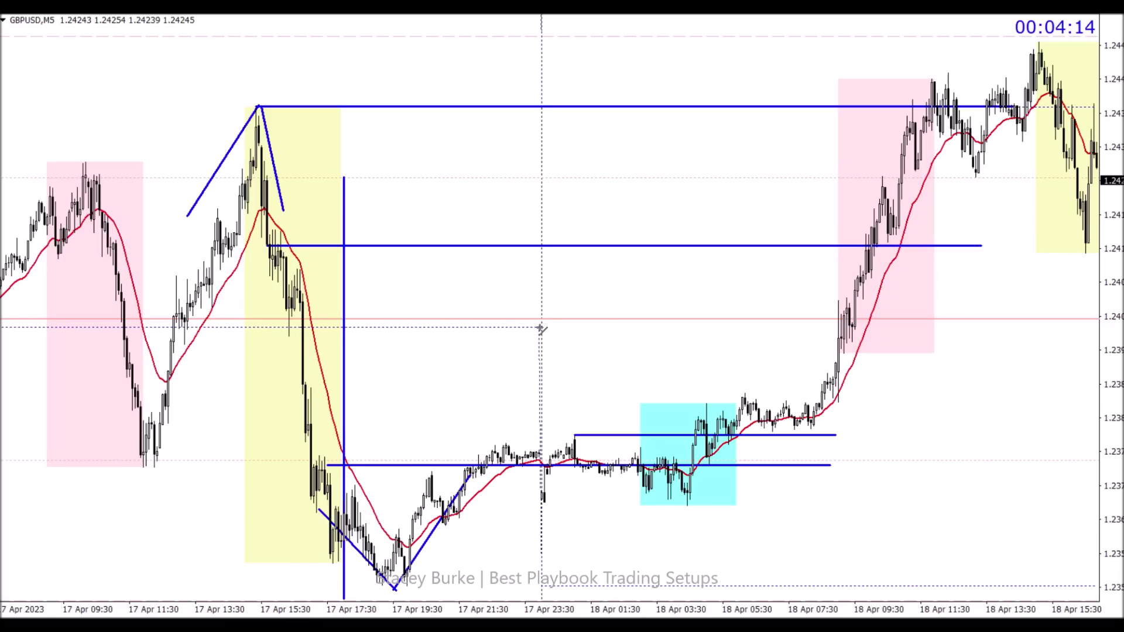
{"action": "left_click_drag", "start_coordinate": [541, 328], "coordinate": [875, 329]}
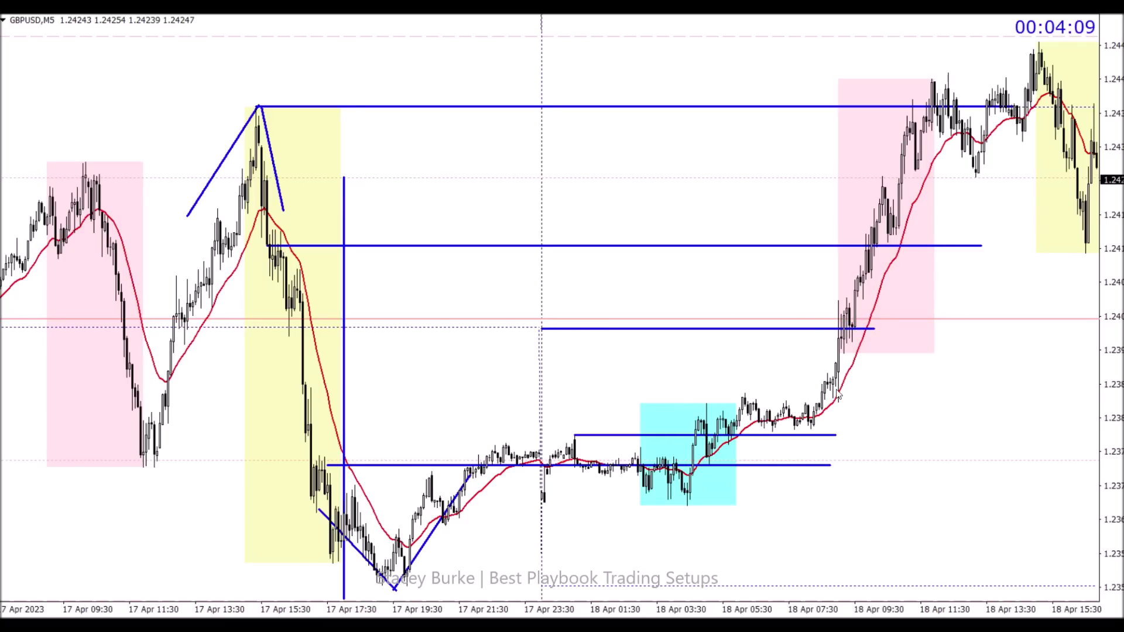
Examine how the 18 April GBPUSD candles move through the drawn levels in the pink session
{"action": "key", "text": "plus"}
{"action": "scroll", "coordinate": [871, 335], "scroll_direction": "down", "scroll_amount": 10}
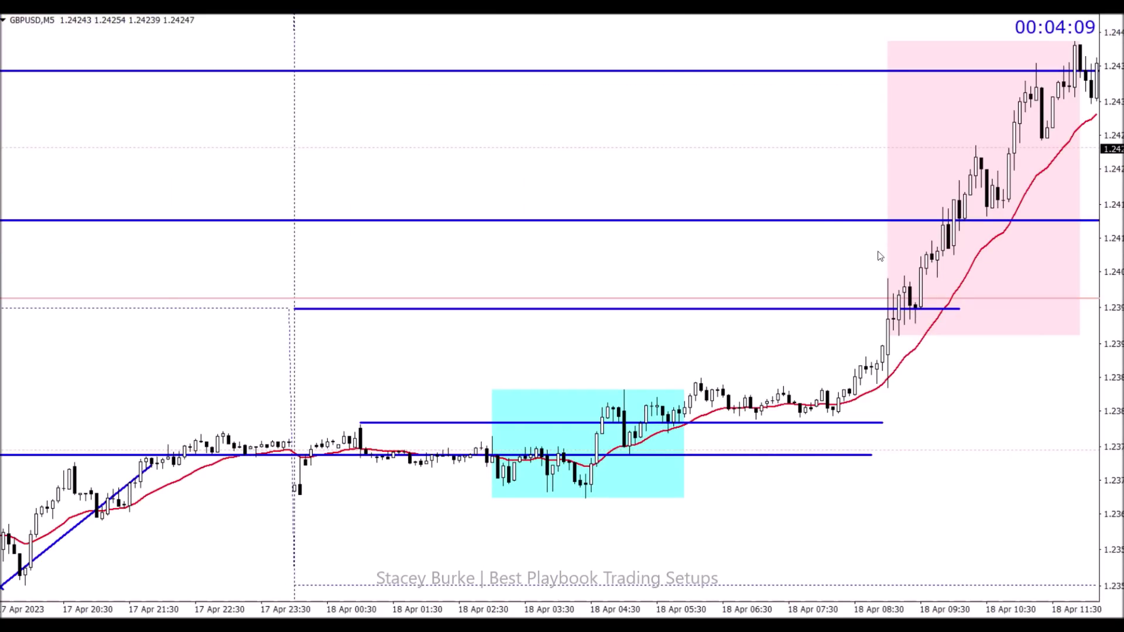
{"action": "left_click_drag", "start_coordinate": [865, 269], "coordinate": [697, 283]}
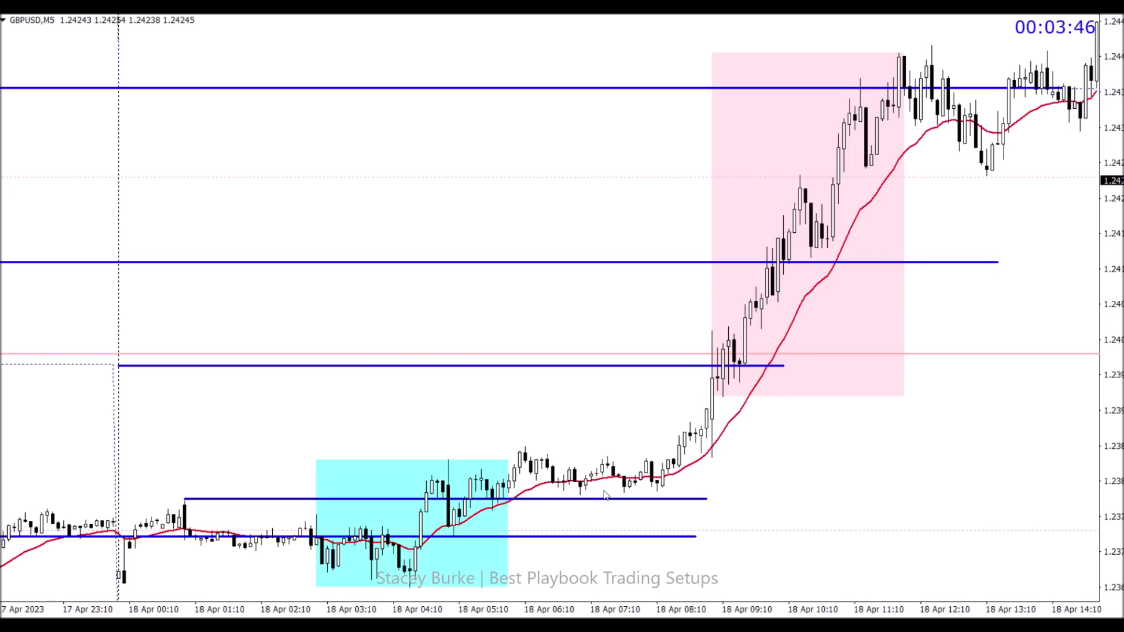
{"action": "key", "text": "minus"}
On the EURUSD M5 chart, mark the 17 April yellow session's high with an inverted V and its low with a V
{"action": "scroll", "coordinate": [766, 158], "scroll_direction": "up", "scroll_amount": 5}
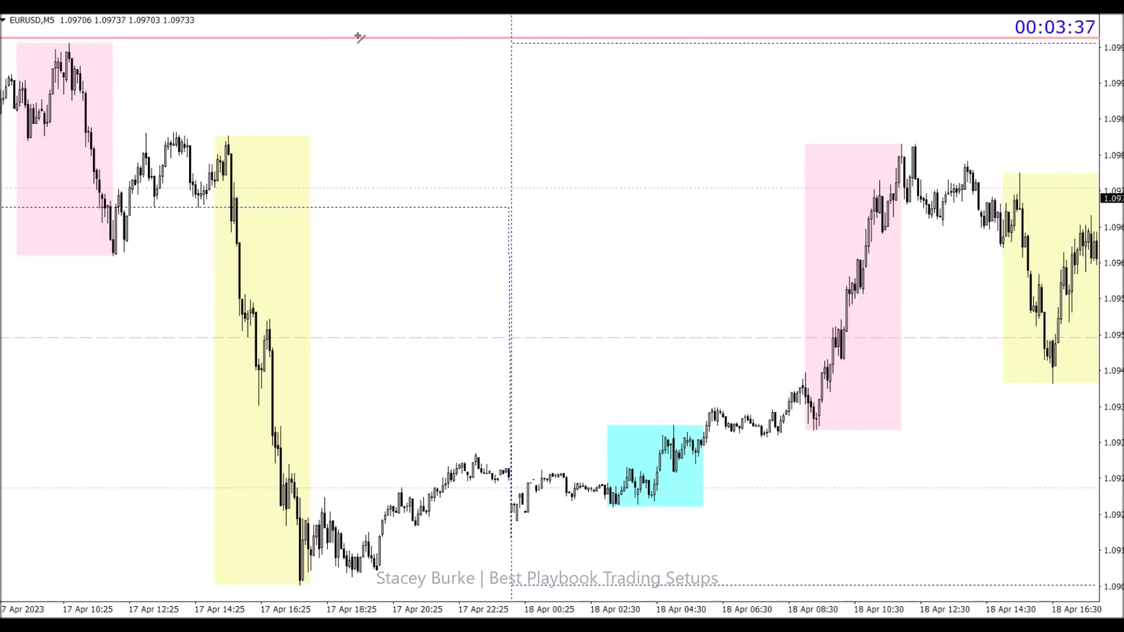
{"action": "left_click_drag", "start_coordinate": [178, 206], "coordinate": [229, 125]}
{"action": "left_click_drag", "start_coordinate": [229, 125], "coordinate": [255, 201]}
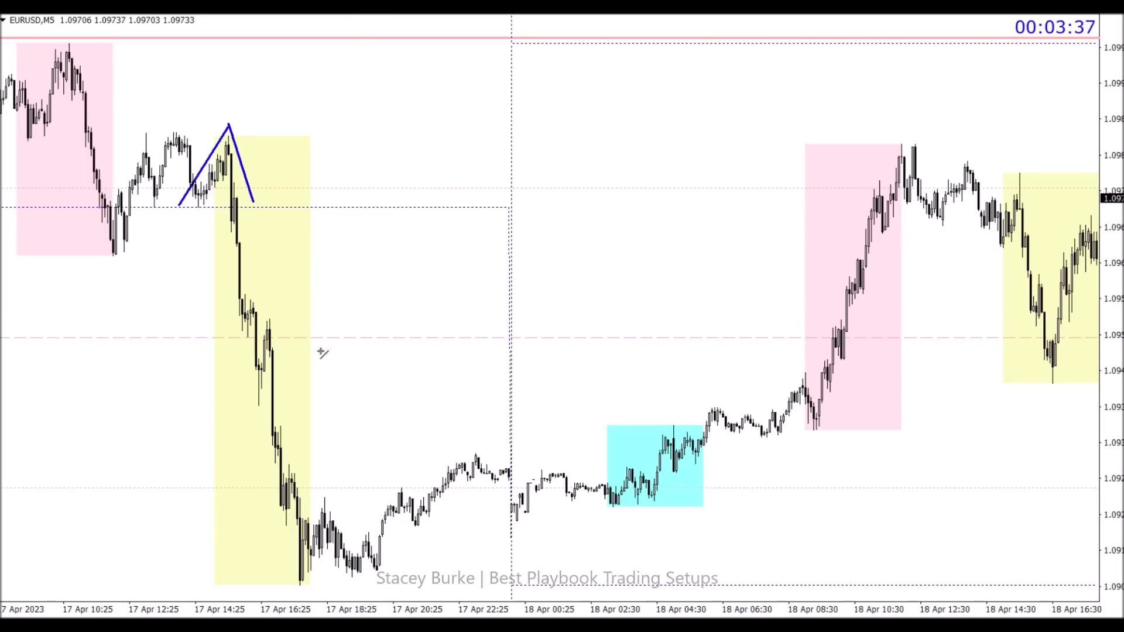
{"action": "left_click_drag", "start_coordinate": [269, 489], "coordinate": [298, 585]}
{"action": "left_click_drag", "start_coordinate": [298, 586], "coordinate": [353, 487]}
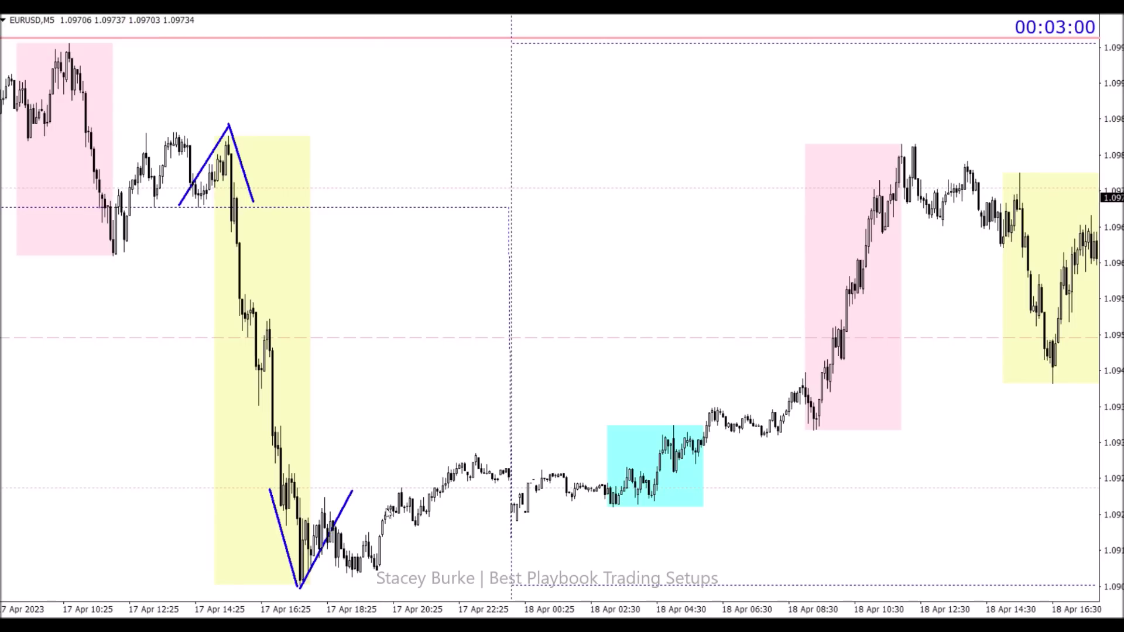
Draw horizontal lines along the late 17 April high and the early 18 April lows, extending both past the EURUSD consolidation
{"action": "scroll", "coordinate": [429, 516], "scroll_direction": "down", "scroll_amount": 3}
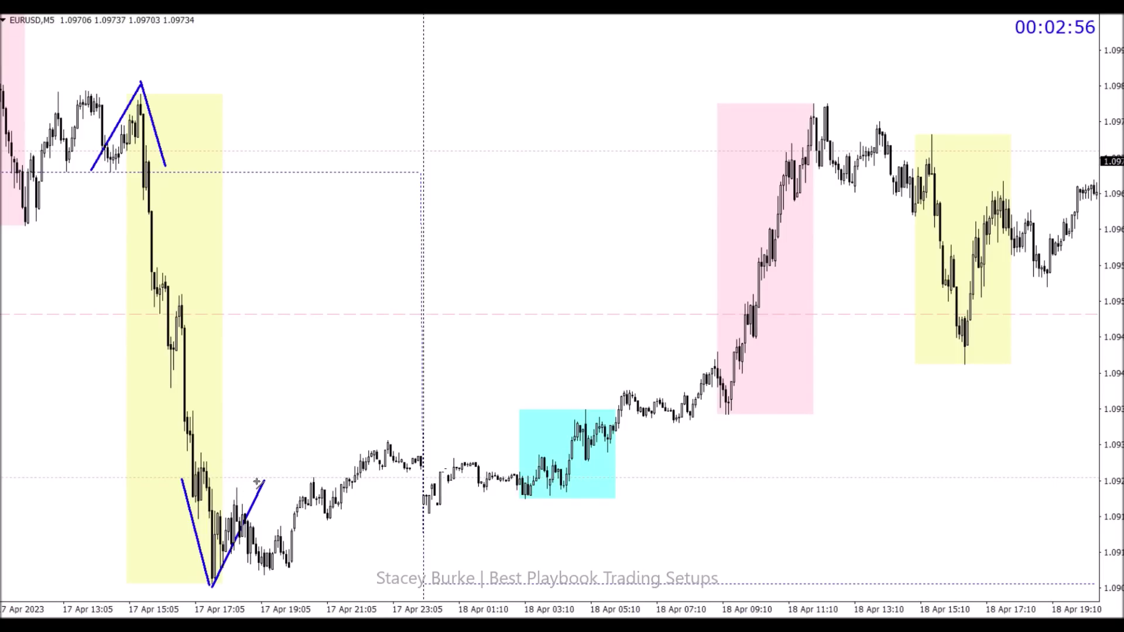
{"action": "left_click_drag", "start_coordinate": [381, 441], "coordinate": [666, 440]}
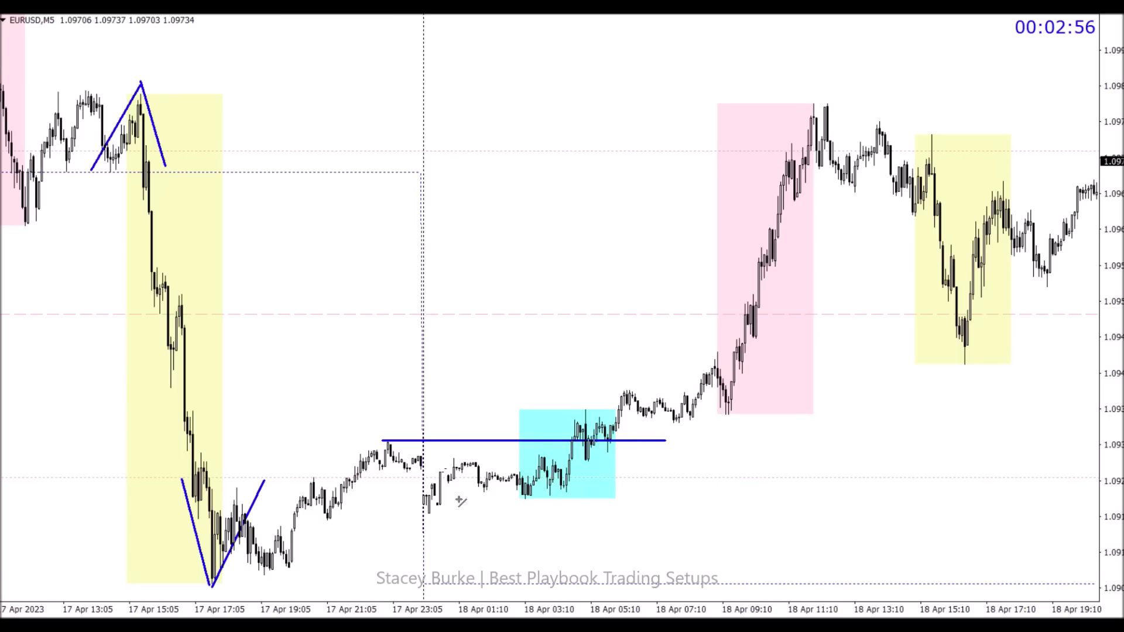
{"action": "left_click_drag", "start_coordinate": [422, 492], "coordinate": [631, 492]}
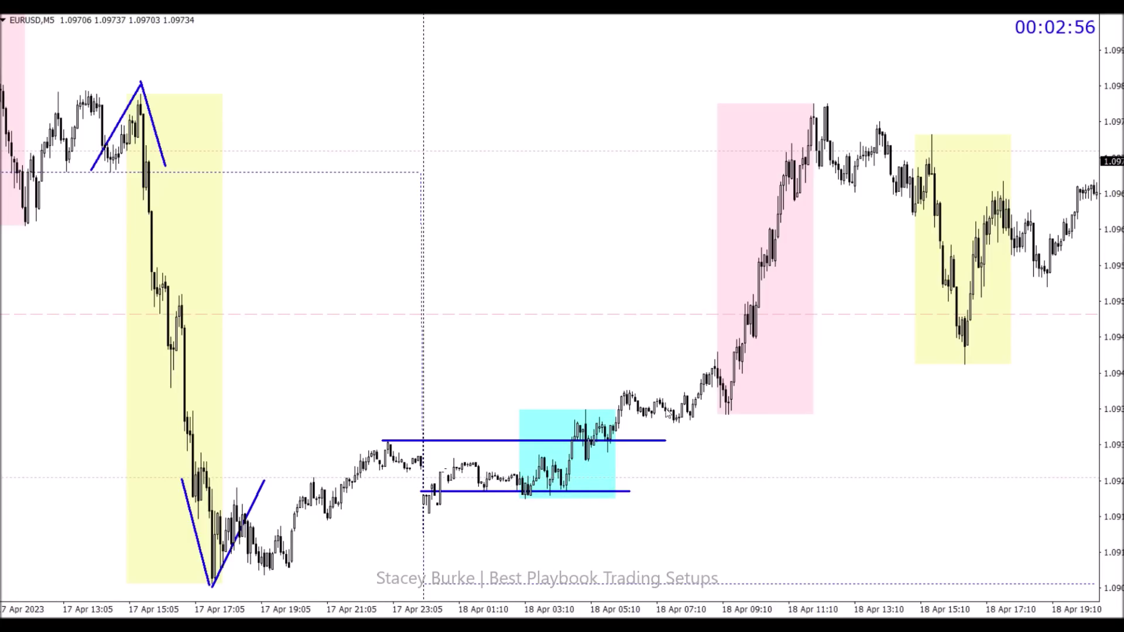
Add the red Moving Average trend indicator to the EURUSD chart
{"action": "key", "text": "alt+i"}
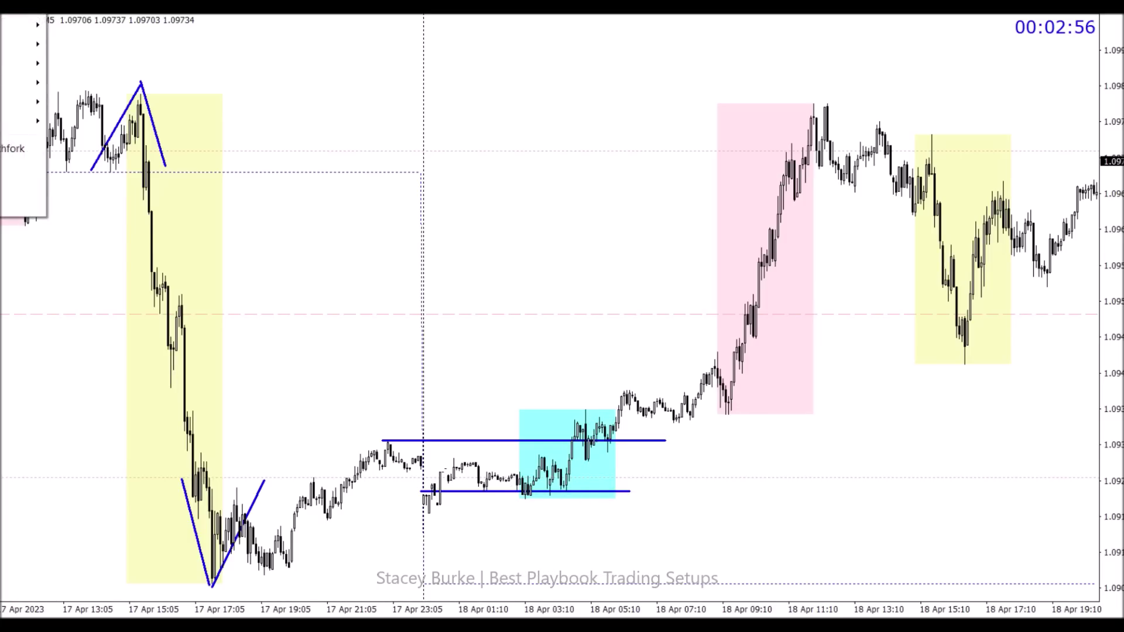
{"action": "key", "text": "Right"}
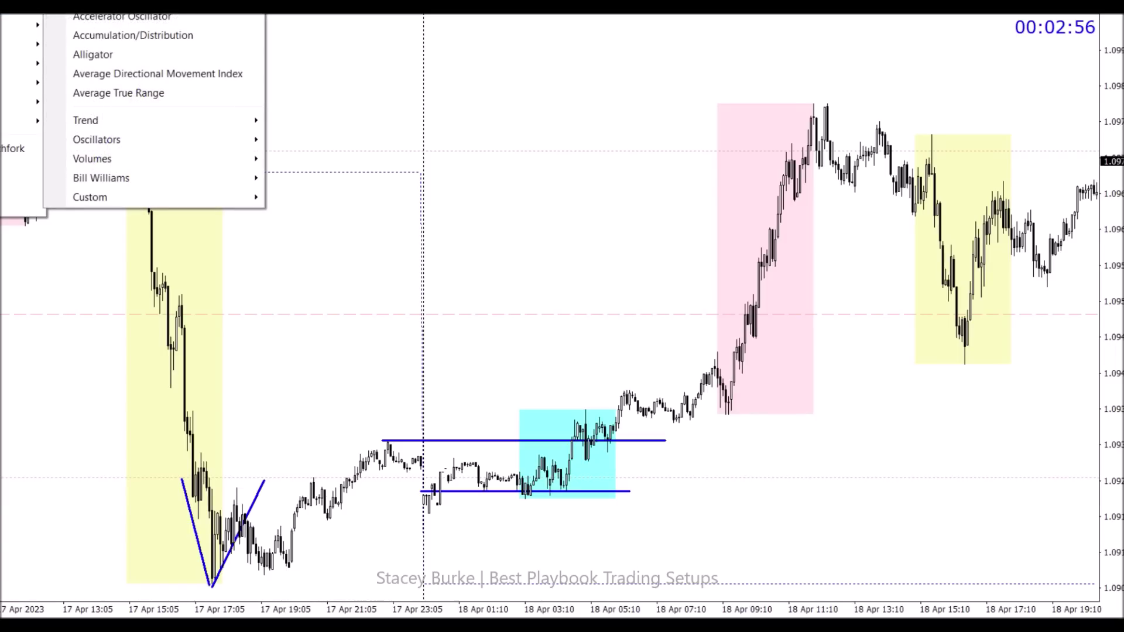
{"action": "key", "text": "Down"}
{"action": "key", "text": "Down"}
{"action": "key", "text": "Down"}
{"action": "key", "text": "Down"}
{"action": "key", "text": "Down"}
{"action": "key", "text": "Right"}
{"action": "key", "text": "Down"}
{"action": "key", "text": "Down"}
{"action": "key", "text": "Down"}
{"action": "key", "text": "Down"}
{"action": "key", "text": "Return"}
{"action": "left_click", "coordinate": [481, 391]}
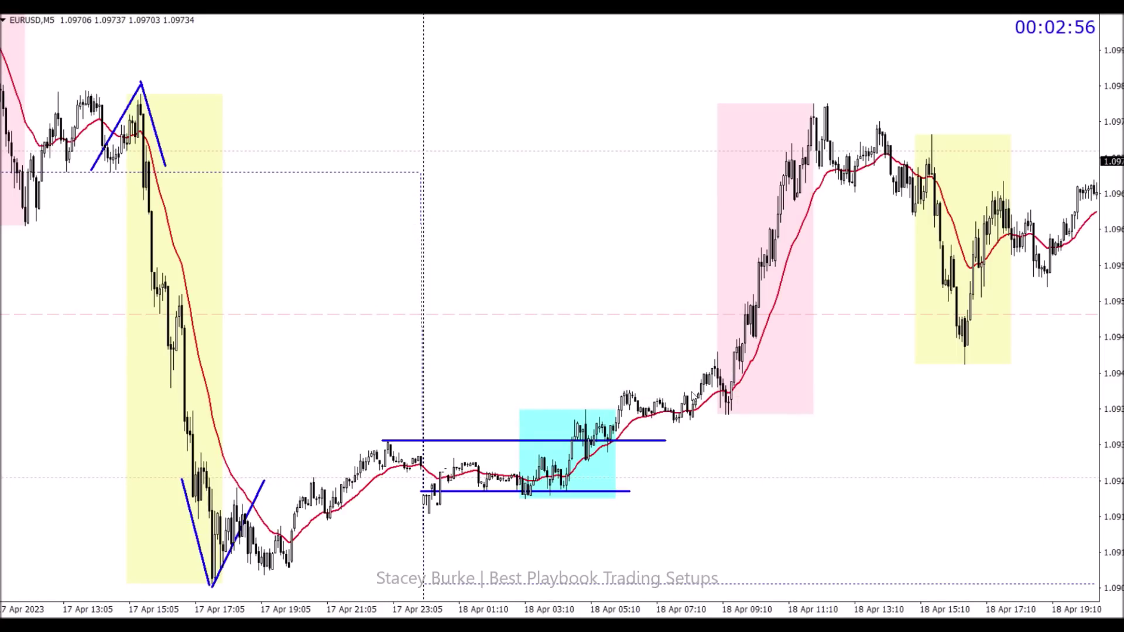
Draw a short horizontal line from the high at the start of the 18 April pink session and check the candle data below it
{"action": "scroll", "coordinate": [833, 262], "scroll_direction": "up", "scroll_amount": 2}
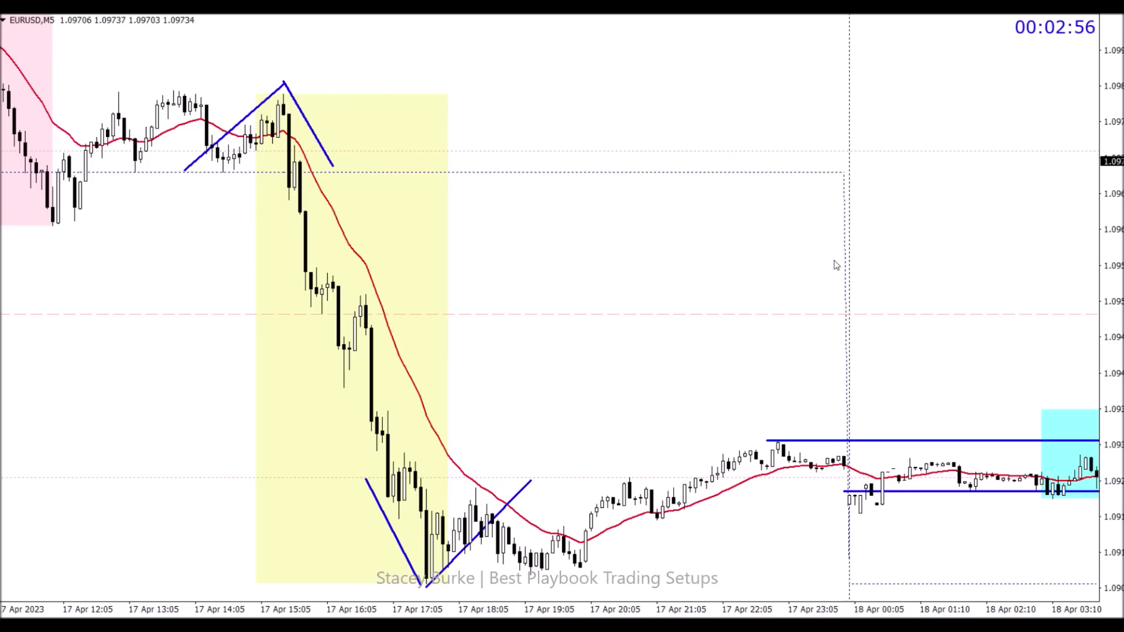
{"action": "scroll", "coordinate": [802, 332], "scroll_direction": "down", "scroll_amount": 3}
{"action": "scroll", "coordinate": [719, 421], "scroll_direction": "up", "scroll_amount": 1}
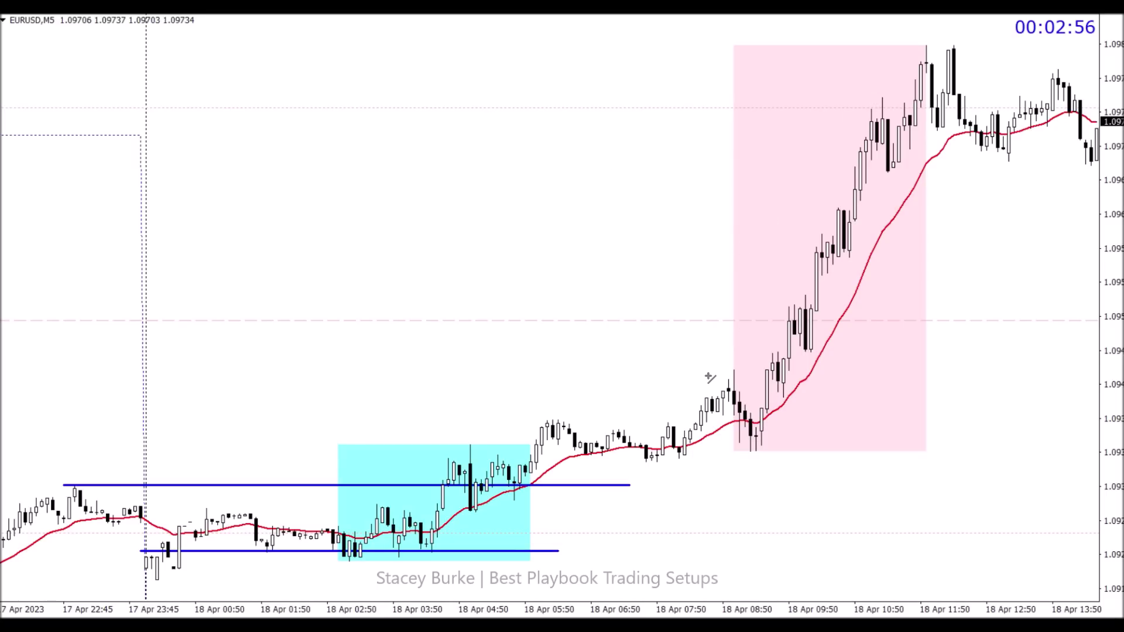
{"action": "left_click_drag", "start_coordinate": [722, 370], "coordinate": [827, 370]}
{"action": "mouse_move", "coordinate": [753, 432]}
{"action": "mouse_move", "coordinate": [763, 413]}
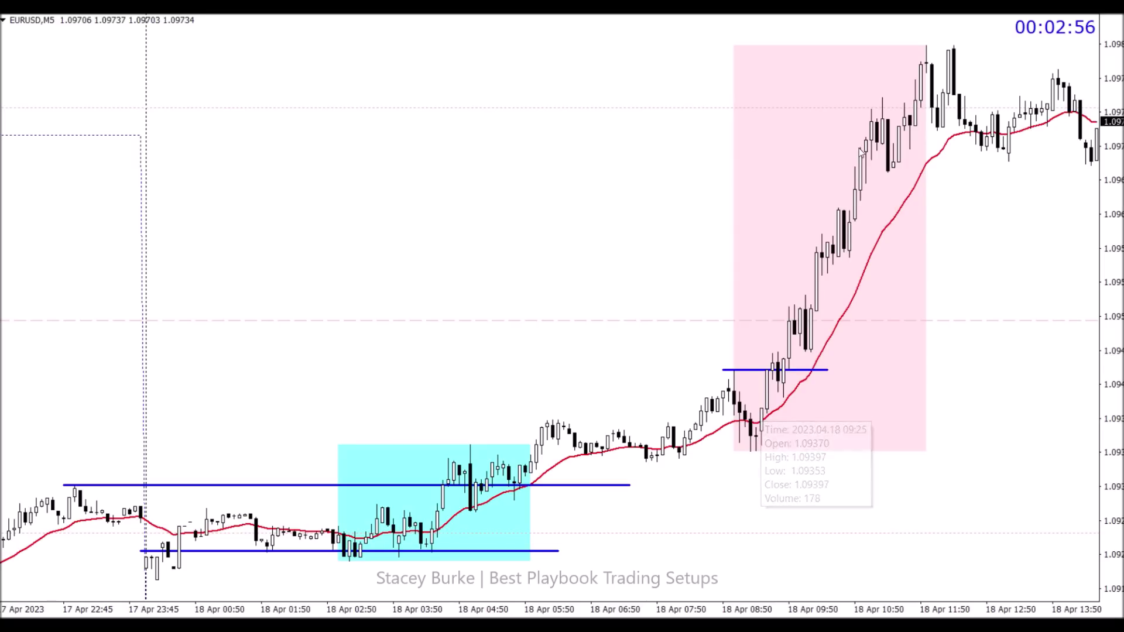
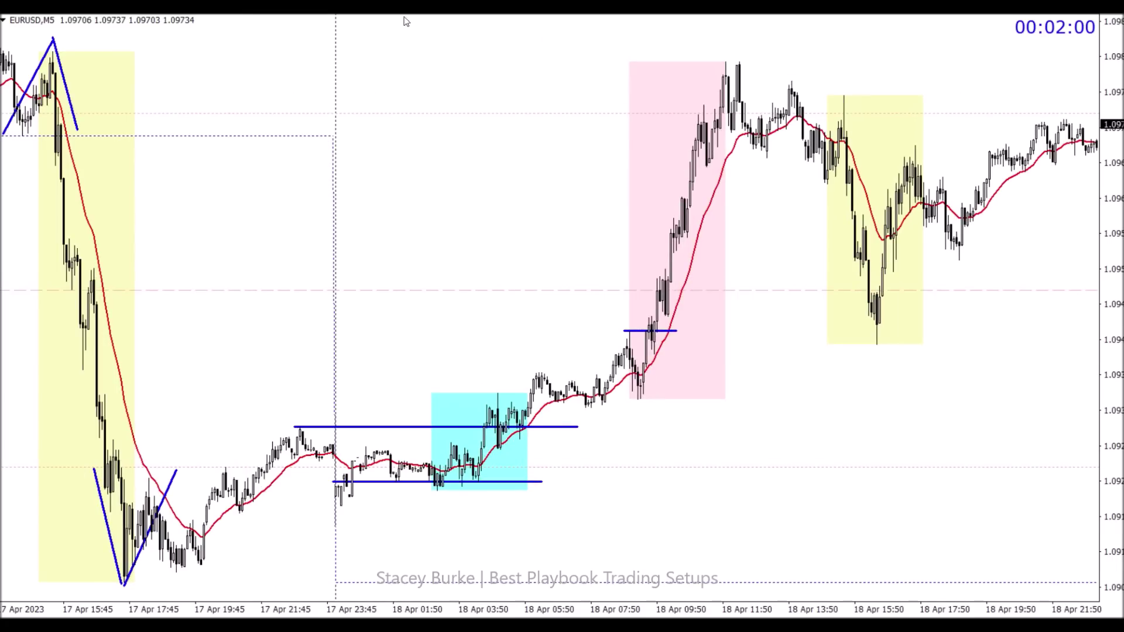
Draw a horizontal line along the dotted 17 April level from the start of 18 April into the EURUSD pink session
{"action": "left_click_drag", "start_coordinate": [335, 137], "coordinate": [715, 137]}
{"action": "key", "text": "plus"}
{"action": "scroll", "coordinate": [808, 253], "scroll_direction": "down", "scroll_amount": 10}
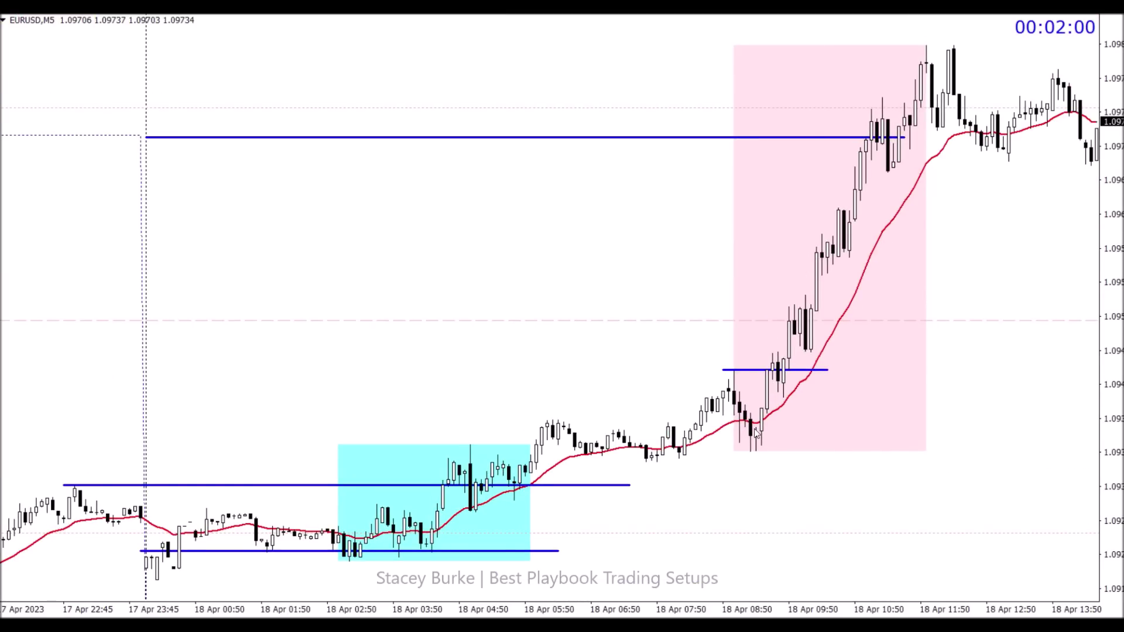
Draw two short horizontal lines in EURUSD's 18 April pink session, one above the reversal candles and one along the session low
{"action": "scroll", "coordinate": [755, 433], "scroll_direction": "down", "scroll_amount": 4}
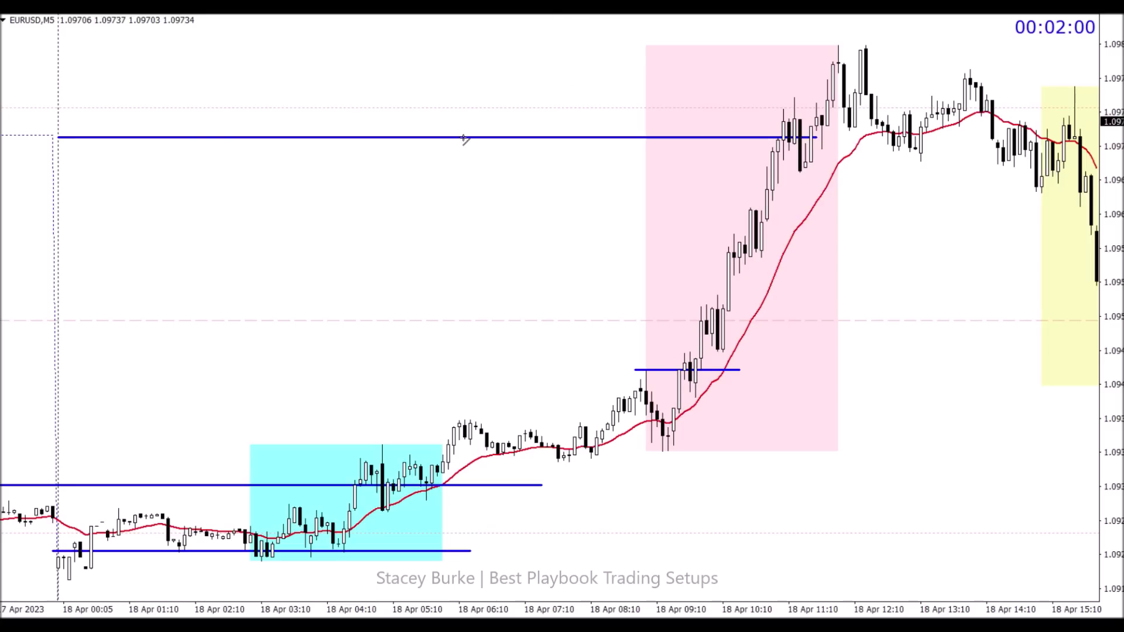
{"action": "left_click_drag", "start_coordinate": [662, 409], "coordinate": [724, 408]}
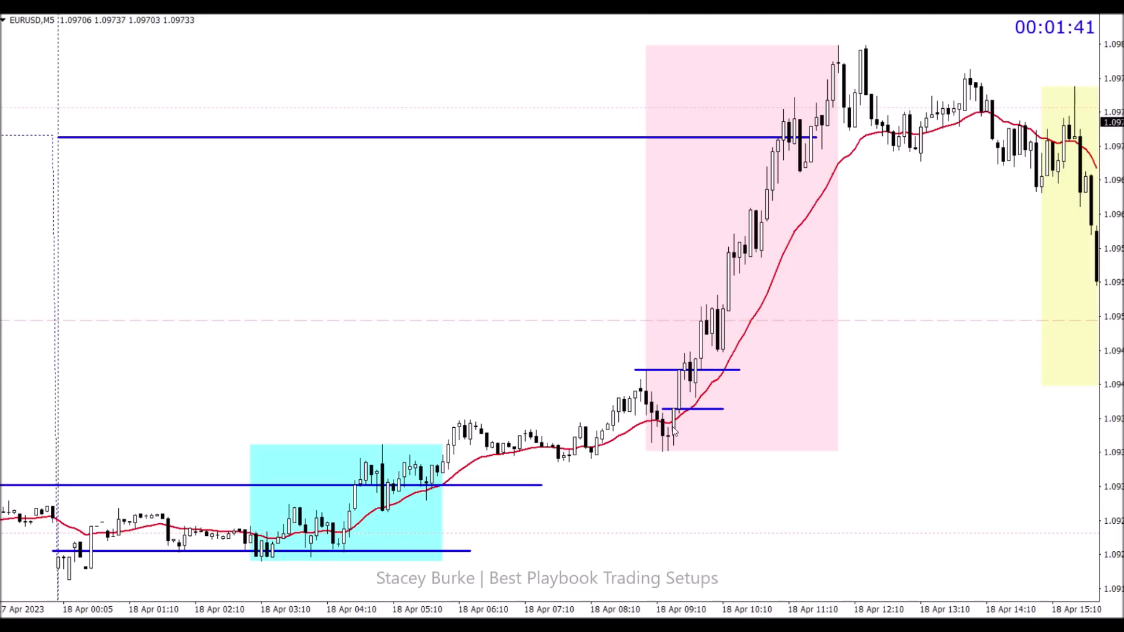
{"action": "left_click_drag", "start_coordinate": [645, 450], "coordinate": [716, 450]}
{"action": "key", "text": "minus"}
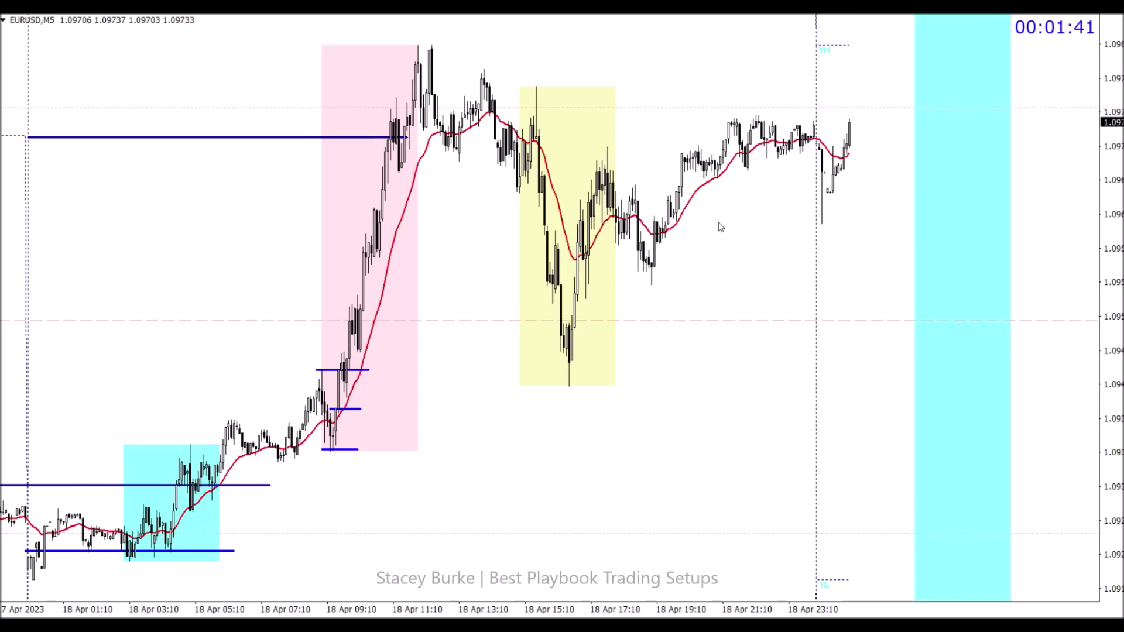
On GBPUSD, mark the 5 April yellow session's high and low with V-shaped lines and extend a horizontal line from near that low to 6 April's pink session
{"action": "key", "text": "Page_Up"}
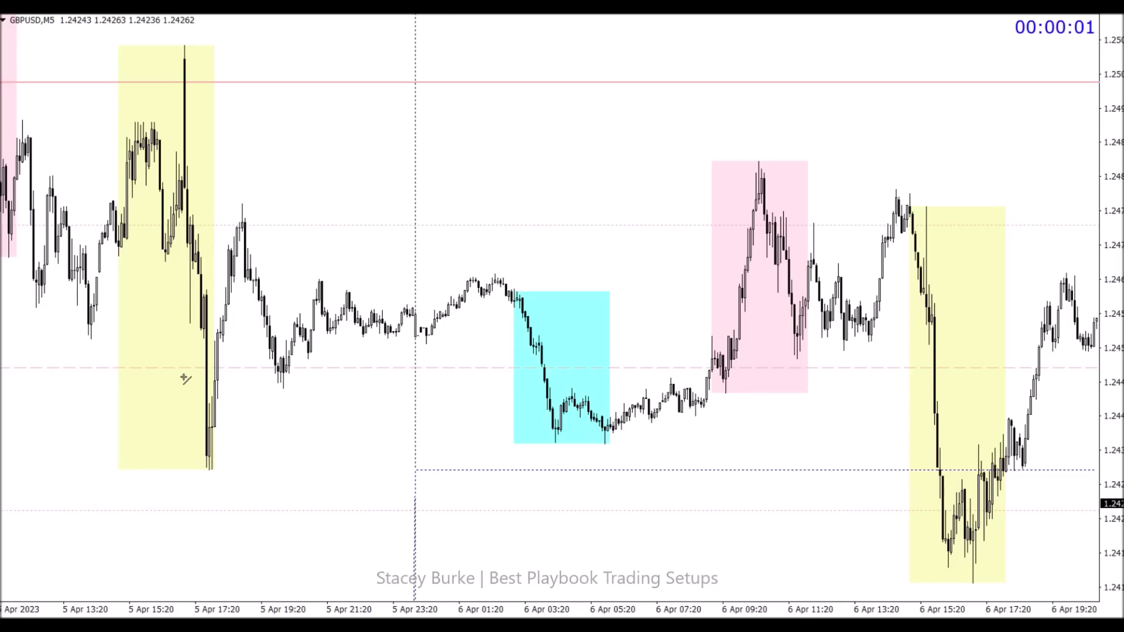
{"action": "left_click_drag", "start_coordinate": [181, 368], "coordinate": [208, 467]}
{"action": "mouse_move", "coordinate": [209, 467]}
{"action": "left_mouse_down"}
{"action": "mouse_move", "coordinate": [234, 427]}
{"action": "mouse_move", "coordinate": [242, 369]}
{"action": "left_mouse_up"}
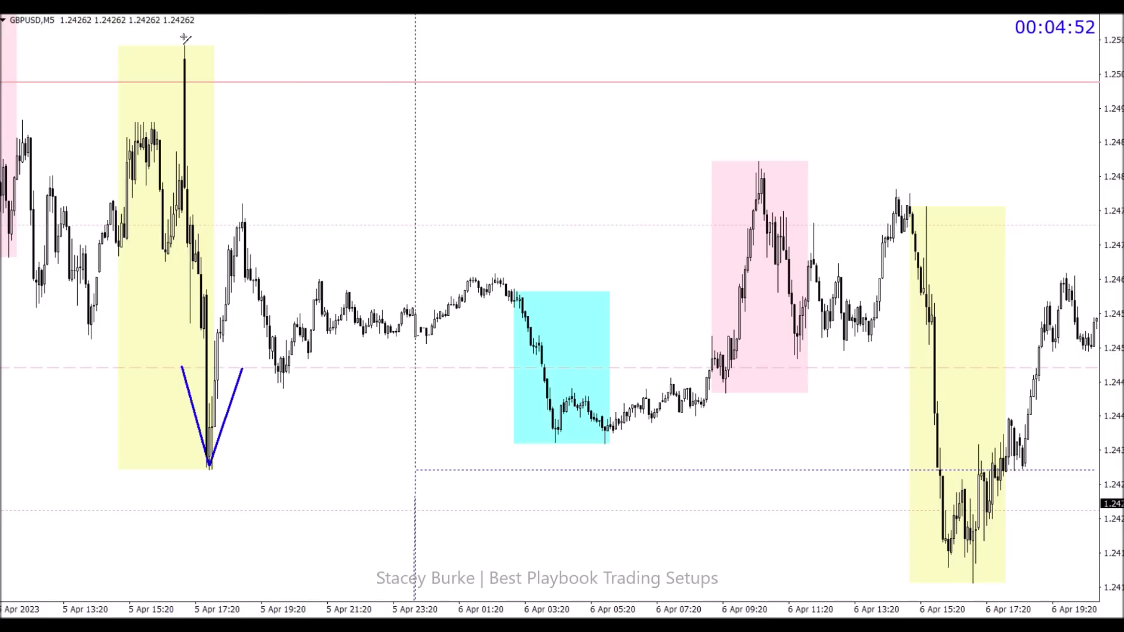
{"action": "left_click_drag", "start_coordinate": [185, 39], "coordinate": [157, 129]}
{"action": "left_click_drag", "start_coordinate": [184, 41], "coordinate": [206, 156]}
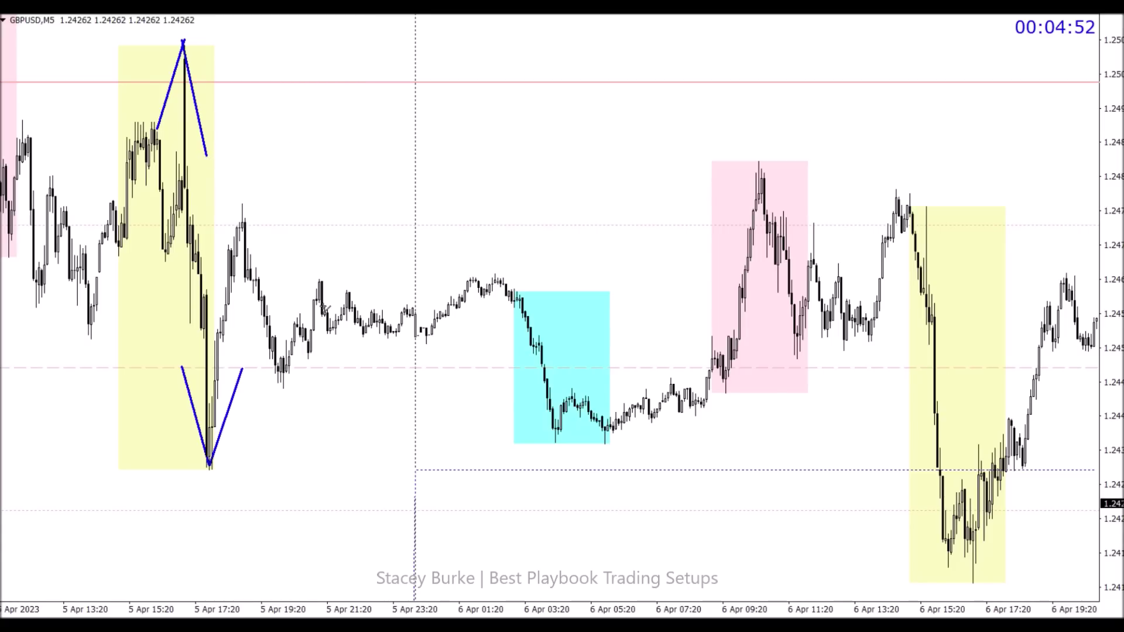
{"action": "left_click_drag", "start_coordinate": [208, 404], "coordinate": [706, 405]}
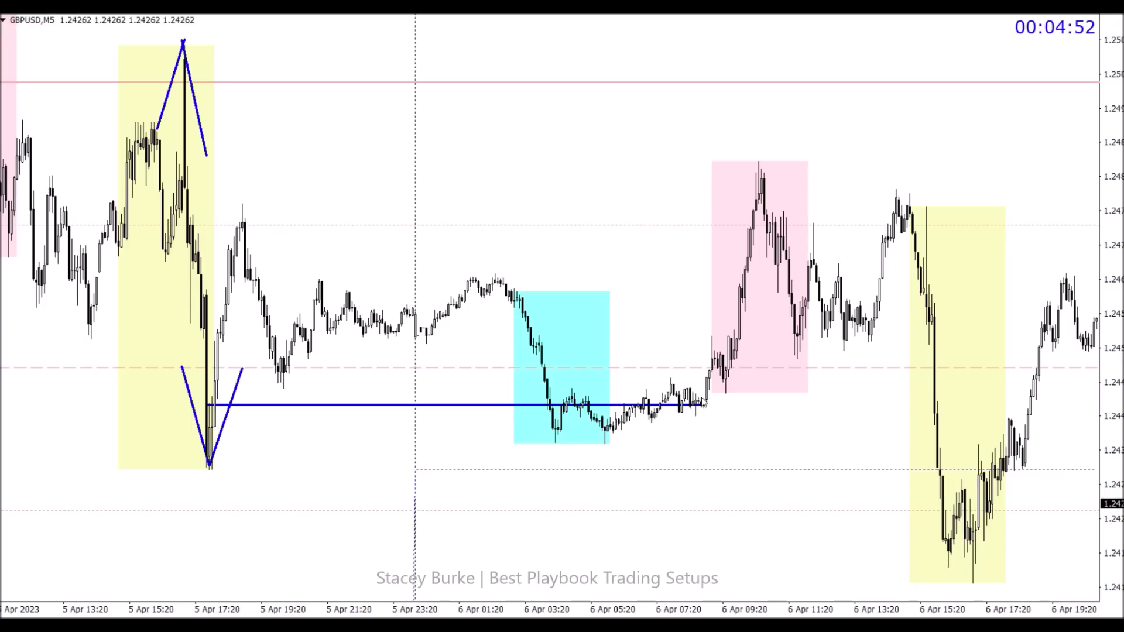
Add the red Moving Average trend indicator to the GBPUSD chart
{"action": "key", "text": "alt+i"}
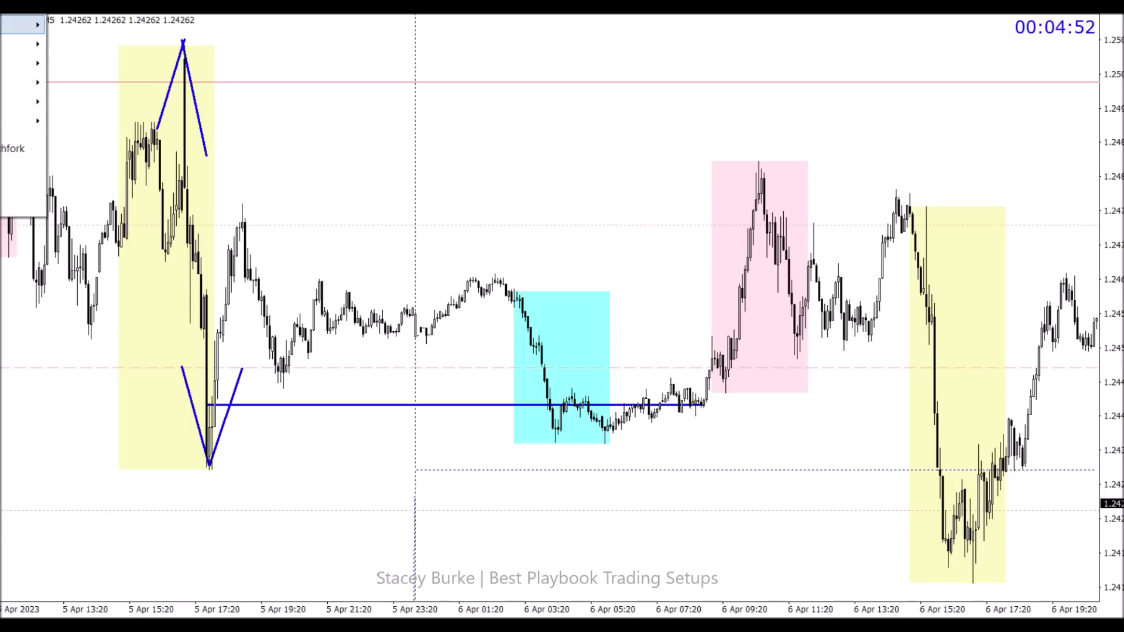
{"action": "mouse_move", "coordinate": [23, 24]}
{"action": "left_click", "coordinate": [328, 195]}
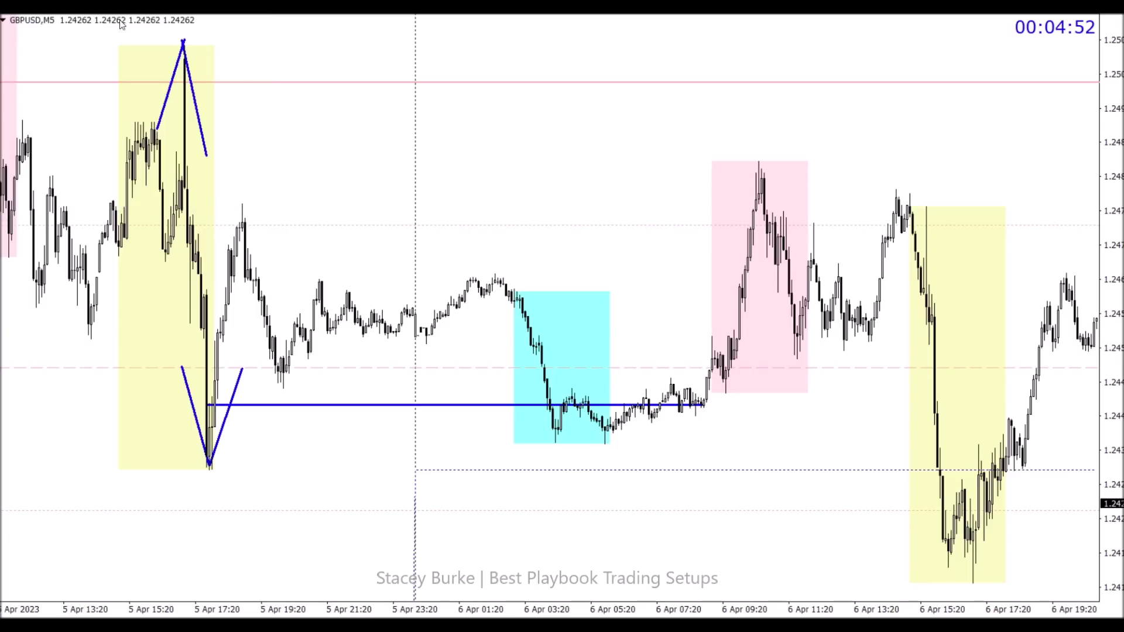
{"action": "left_click", "coordinate": [497, 389]}
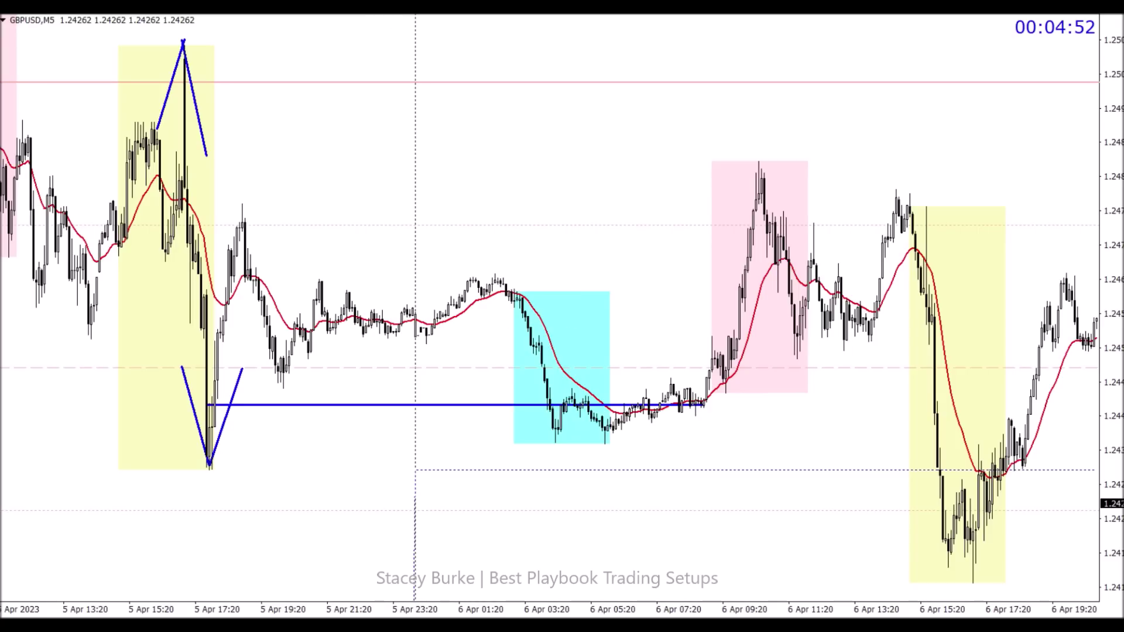
Draw horizontal lines along the overnight highs and the 6 April pink session's first high, plus a rising trend line from that session's low to its high
{"action": "left_click_drag", "start_coordinate": [308, 274], "coordinate": [744, 275]}
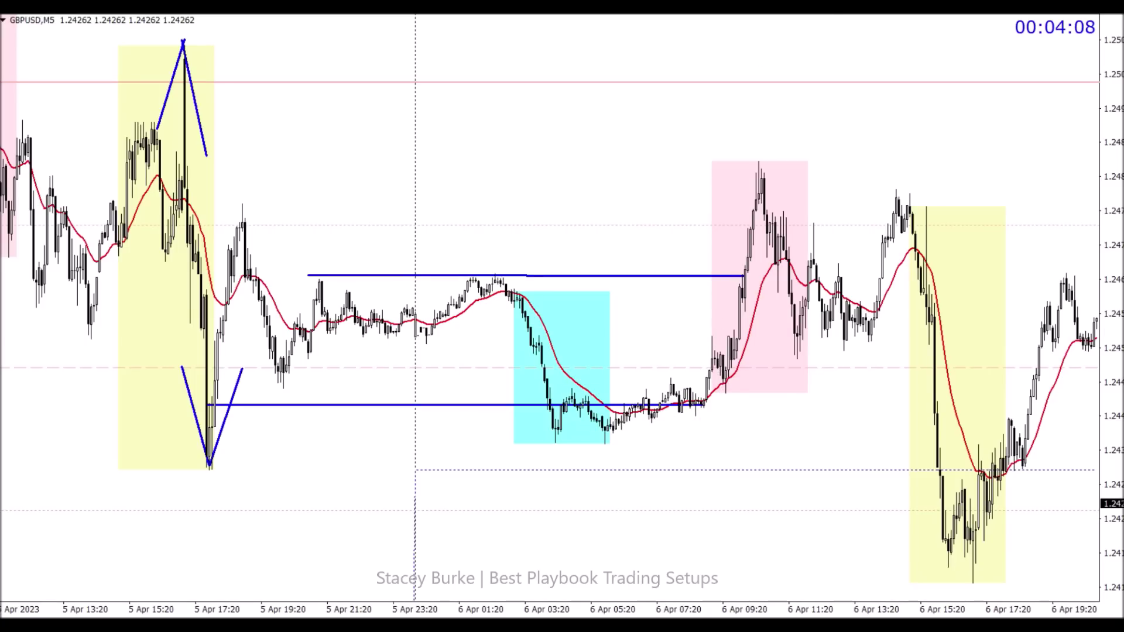
{"action": "key", "text": "plus"}
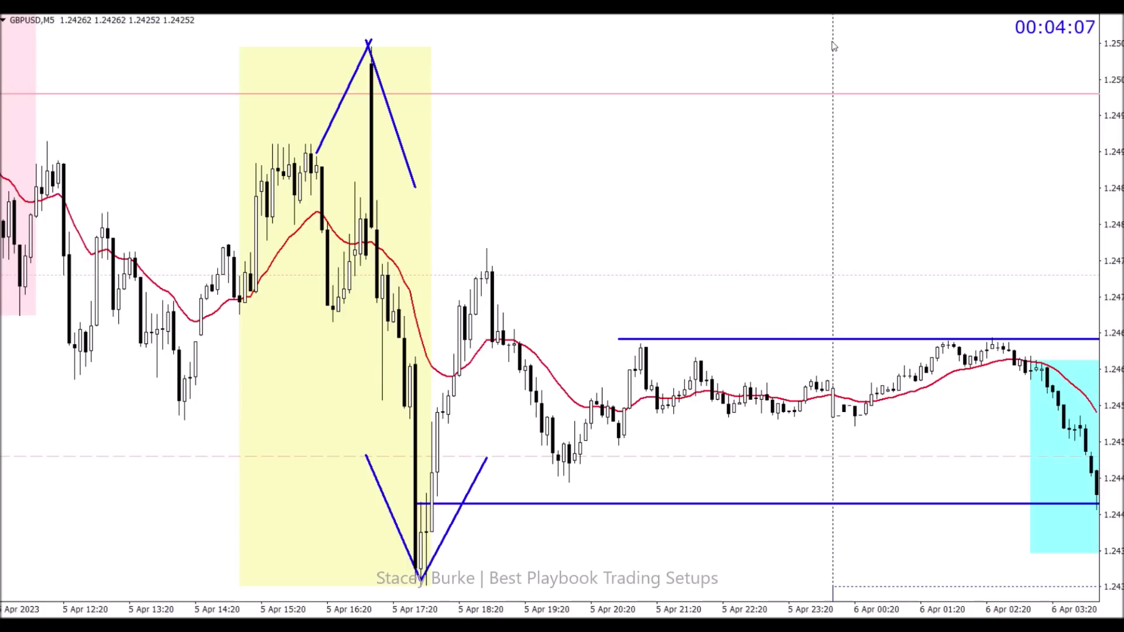
{"action": "scroll", "coordinate": [812, 292], "scroll_direction": "down", "scroll_amount": 5}
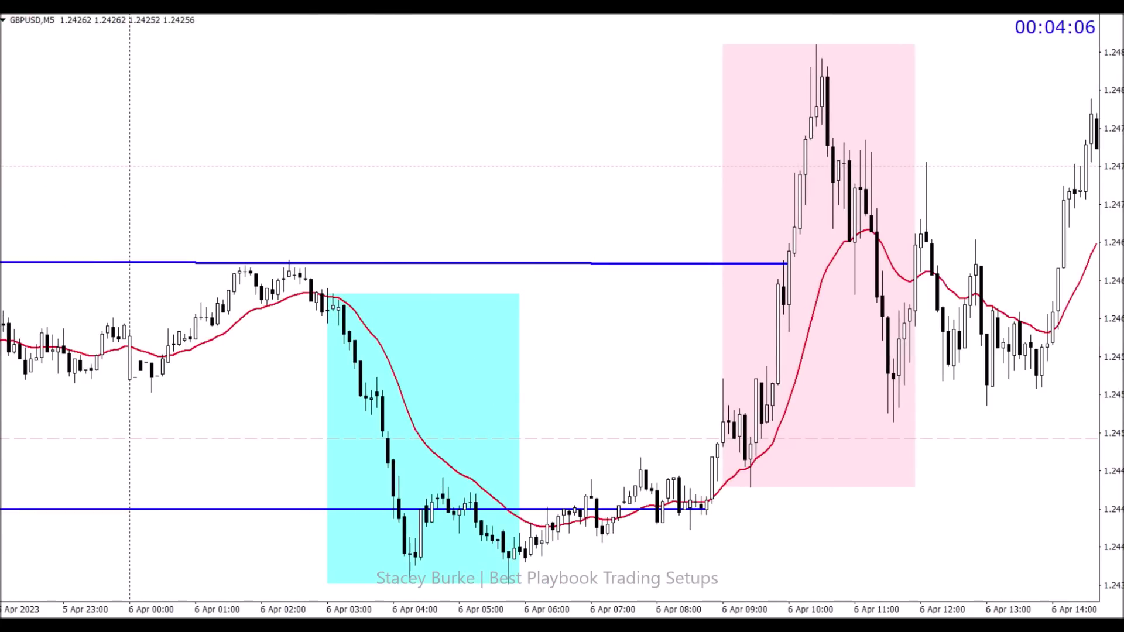
{"action": "mouse_move", "coordinate": [712, 381]}
{"action": "left_mouse_down"}
{"action": "mouse_move", "coordinate": [814, 380]}
{"action": "mouse_move", "coordinate": [800, 381]}
{"action": "left_mouse_up"}
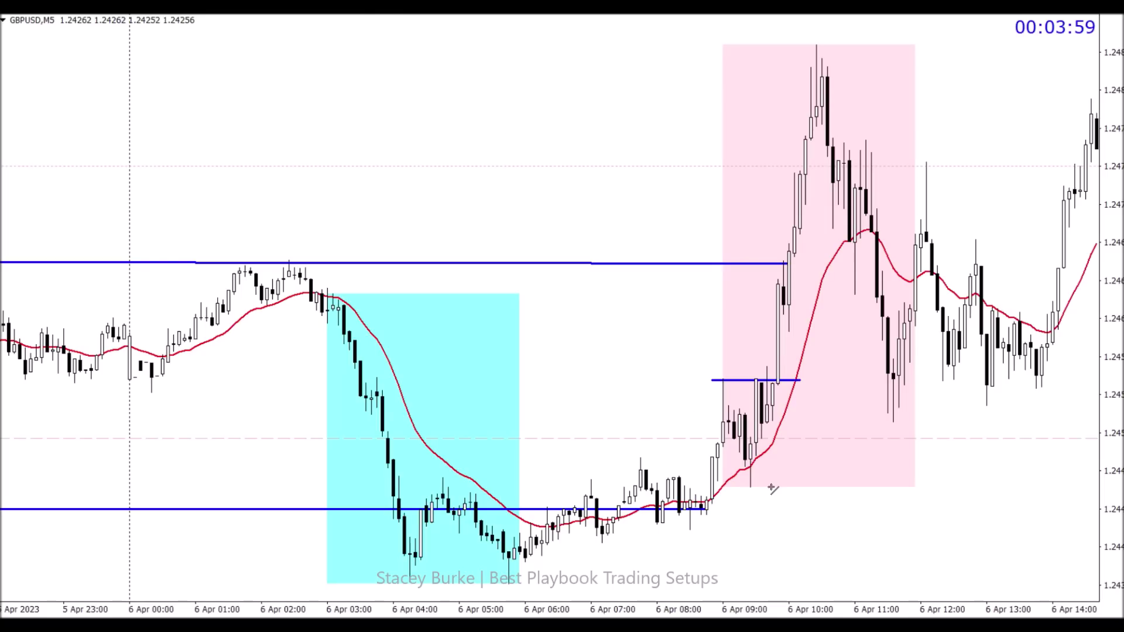
{"action": "mouse_move", "coordinate": [756, 489]}
{"action": "left_mouse_down"}
{"action": "mouse_move", "coordinate": [861, 216]}
{"action": "mouse_move", "coordinate": [840, 54]}
{"action": "left_mouse_up"}
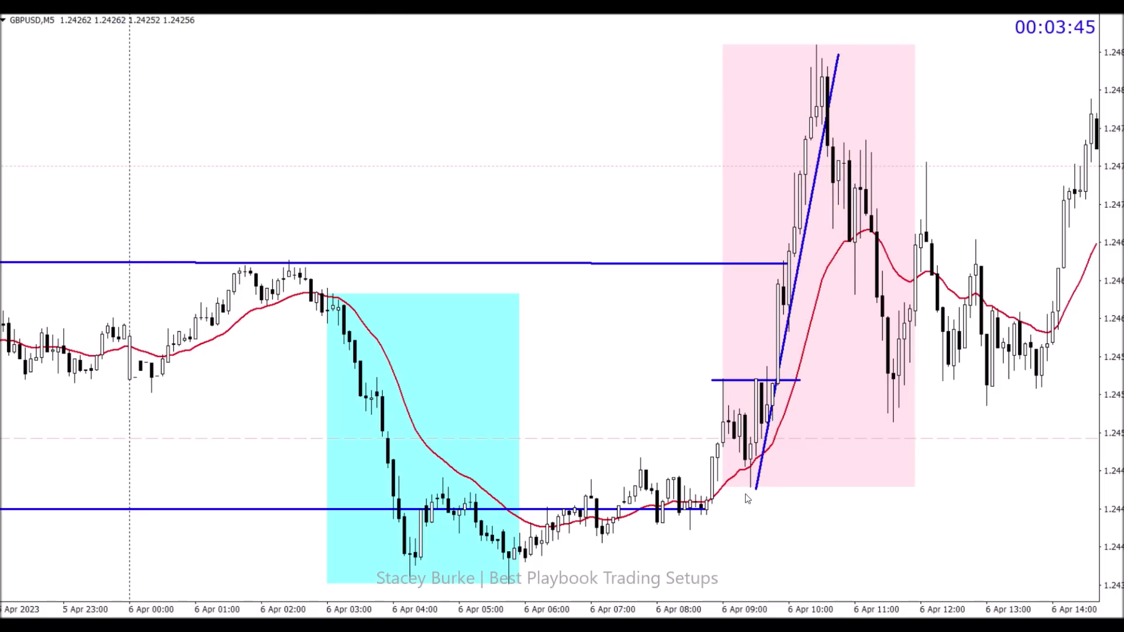
{"action": "left_click_drag", "start_coordinate": [758, 489], "coordinate": [752, 496]}
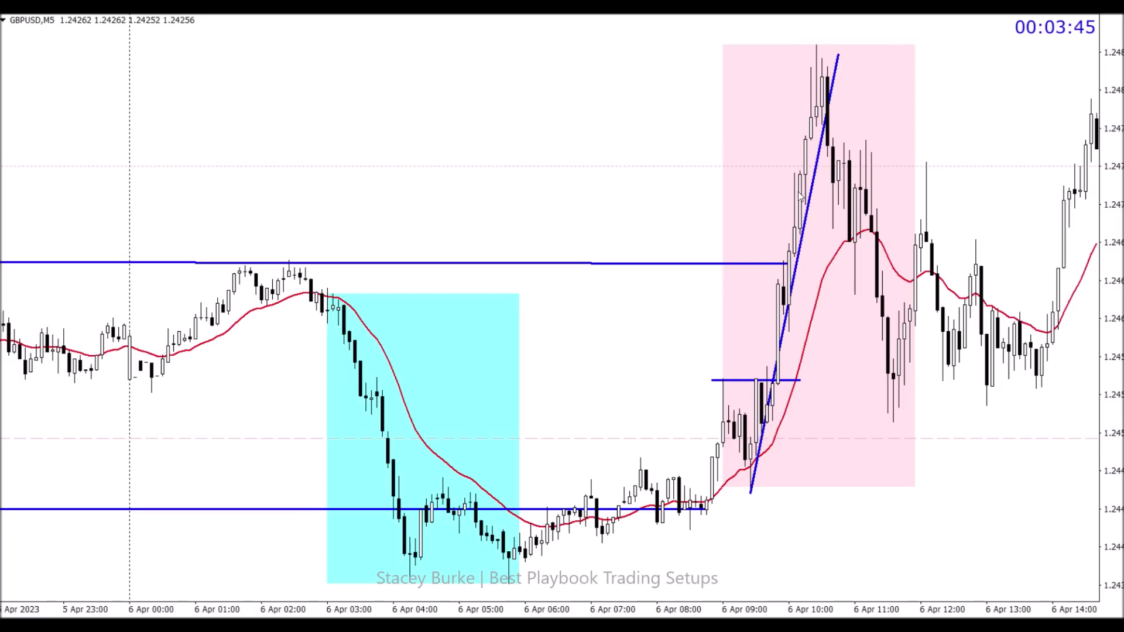
Examine the GBPUSD price action from 5 to 7 April around the marked levels and the coloured sessions
{"action": "scroll", "coordinate": [797, 205], "scroll_direction": "left", "scroll_amount": 5}
{"action": "scroll", "coordinate": [798, 206], "scroll_direction": "right", "scroll_amount": 5}
{"action": "scroll", "coordinate": [586, 88], "scroll_direction": "up", "scroll_amount": 3}
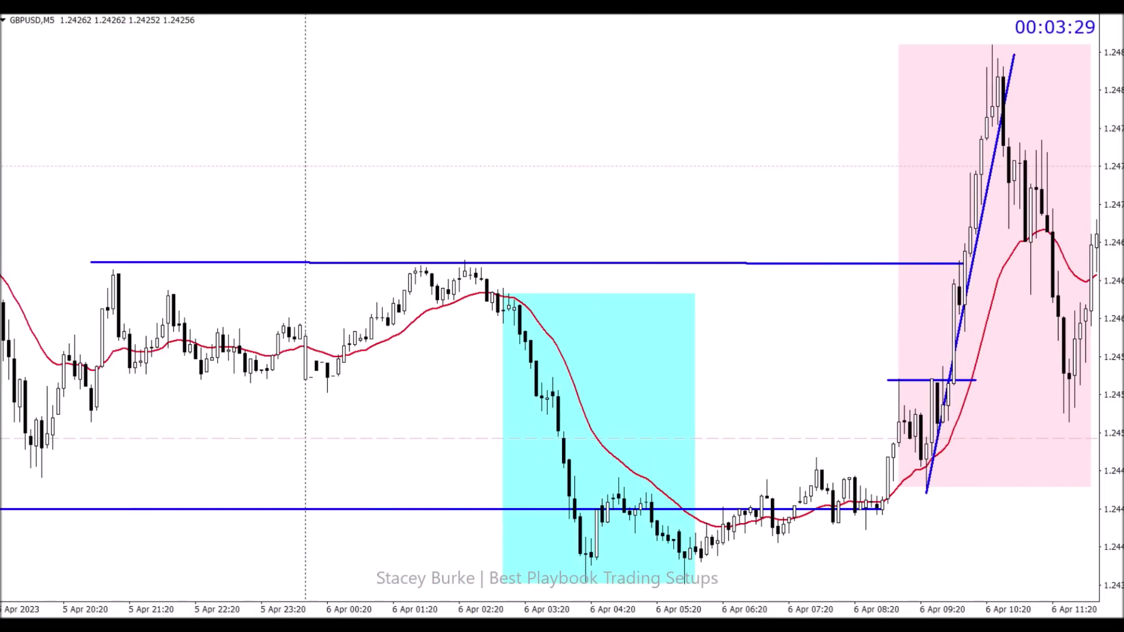
{"action": "key", "text": "minus"}
{"action": "key", "text": "minus"}
{"action": "key", "text": "minus"}
{"action": "key", "text": "plus"}
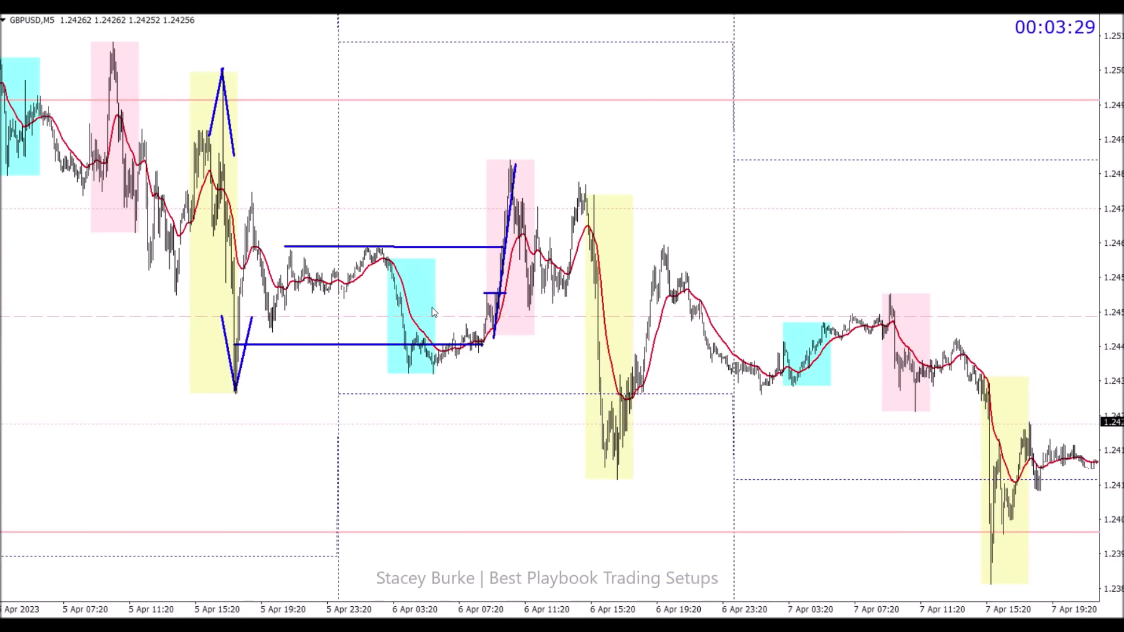
{"action": "scroll", "coordinate": [190, 146], "scroll_direction": "up", "scroll_amount": 3}
{"action": "scroll", "coordinate": [253, 286], "scroll_direction": "down", "scroll_amount": 3}
{"action": "key", "text": "plus"}
{"action": "scroll", "coordinate": [826, 238], "scroll_direction": "down", "scroll_amount": 5}
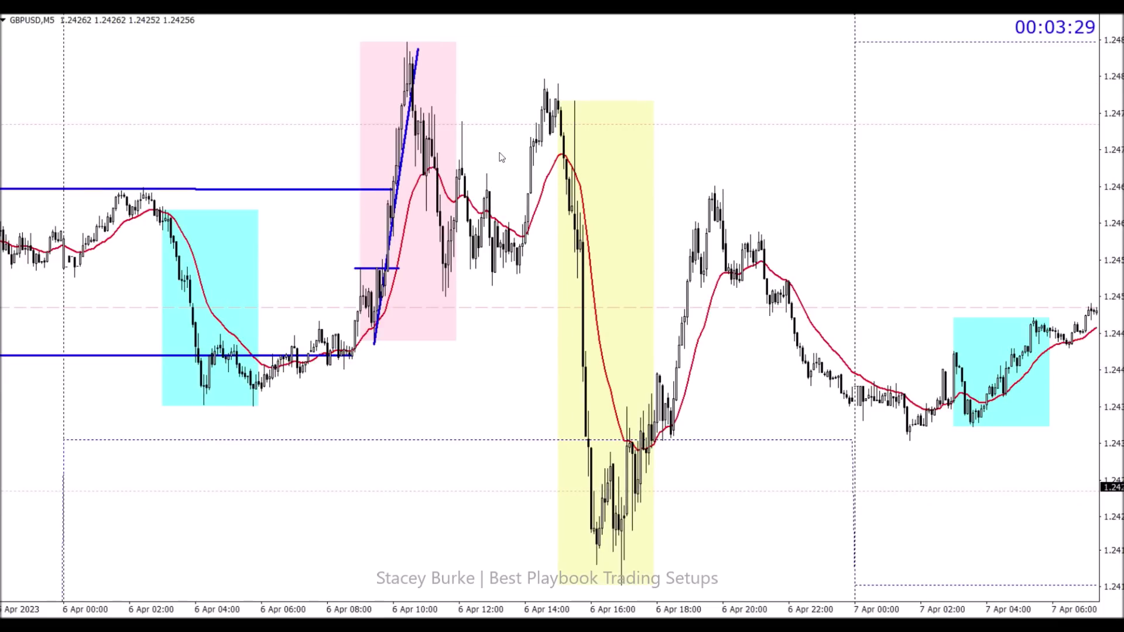
{"action": "scroll", "coordinate": [789, 97], "scroll_direction": "up", "scroll_amount": 2}
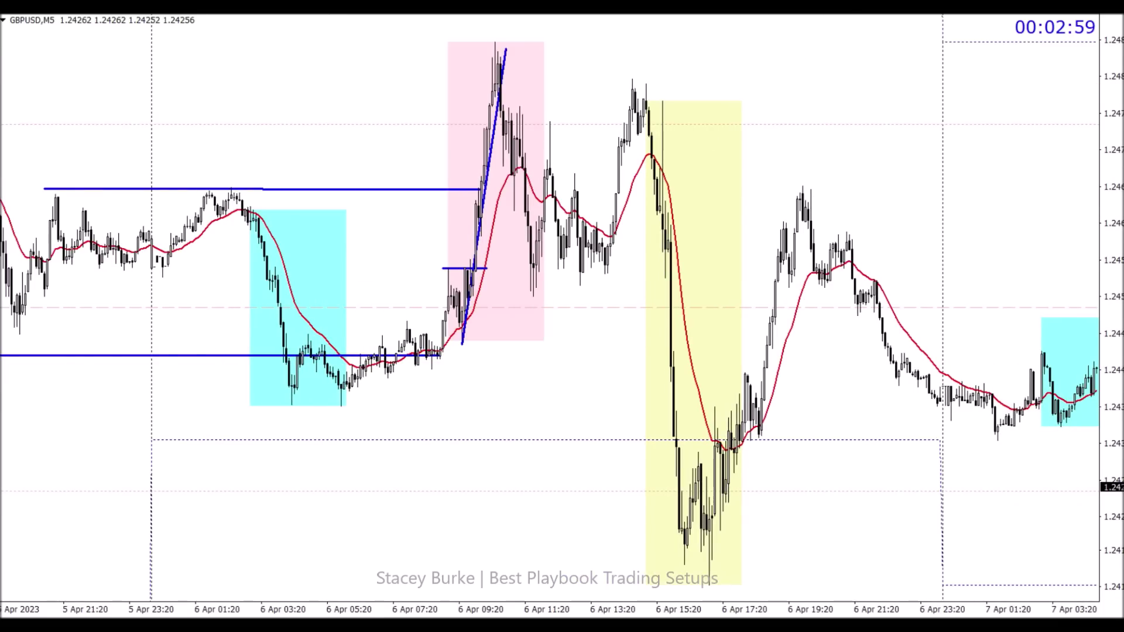
{"action": "key", "text": "plus"}
{"action": "scroll", "coordinate": [786, 151], "scroll_direction": "down", "scroll_amount": 5}
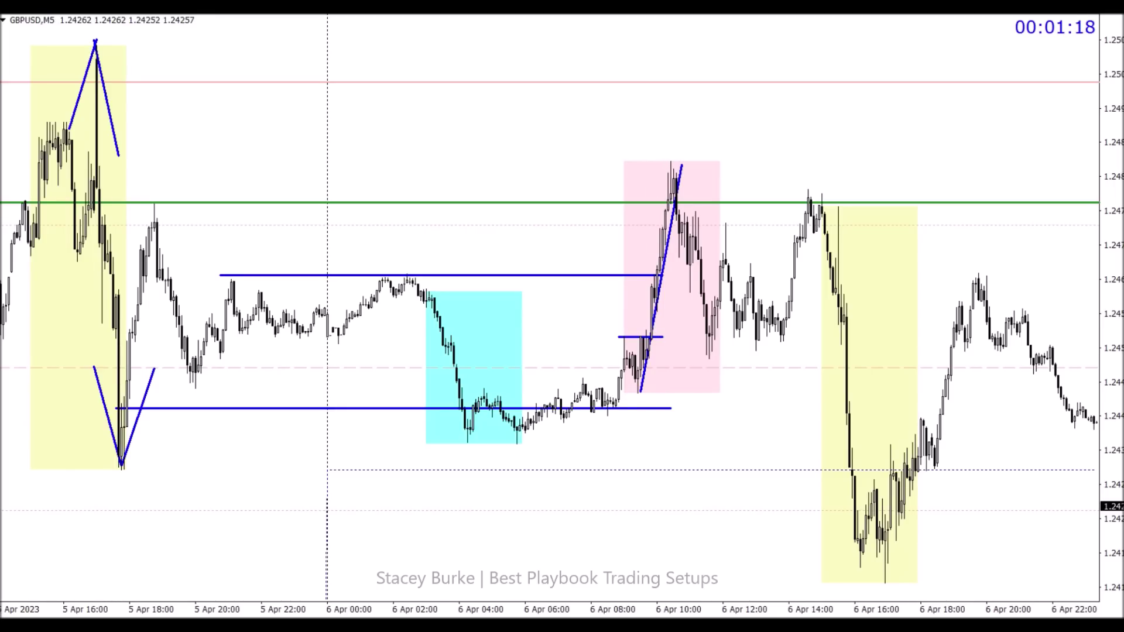
Delete the rising trend line in the 6 April pink session and draw a short horizontal line from the pre-session high into that session
{"action": "key", "text": "Delete"}
{"action": "key", "text": "plus"}
{"action": "key", "text": "plus"}
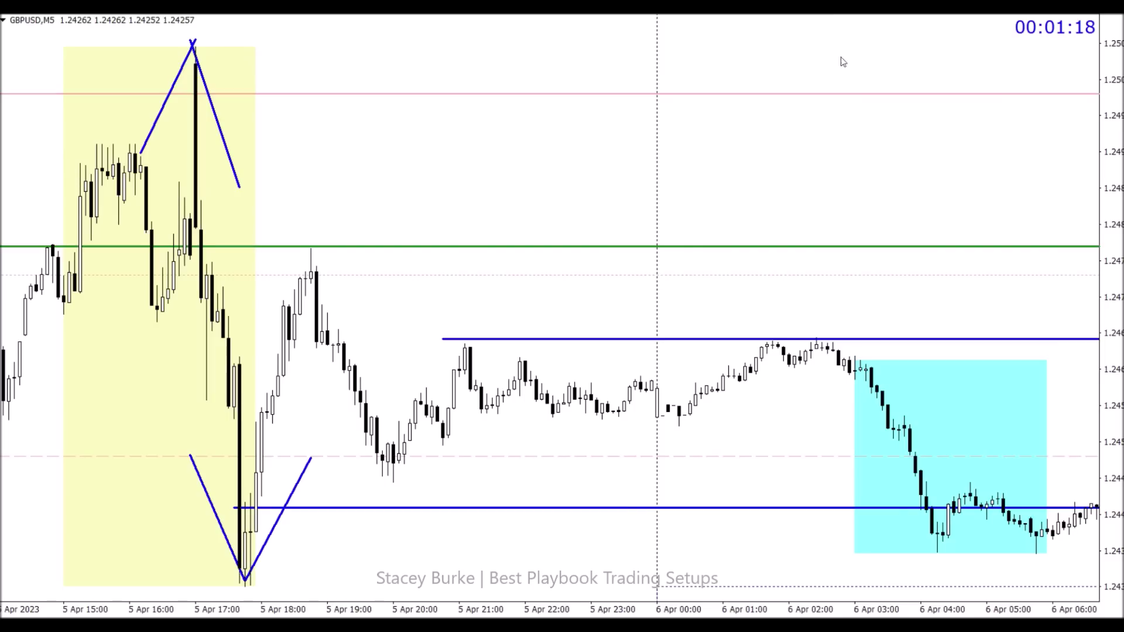
{"action": "scroll", "coordinate": [853, 246], "scroll_direction": "up", "scroll_amount": 3}
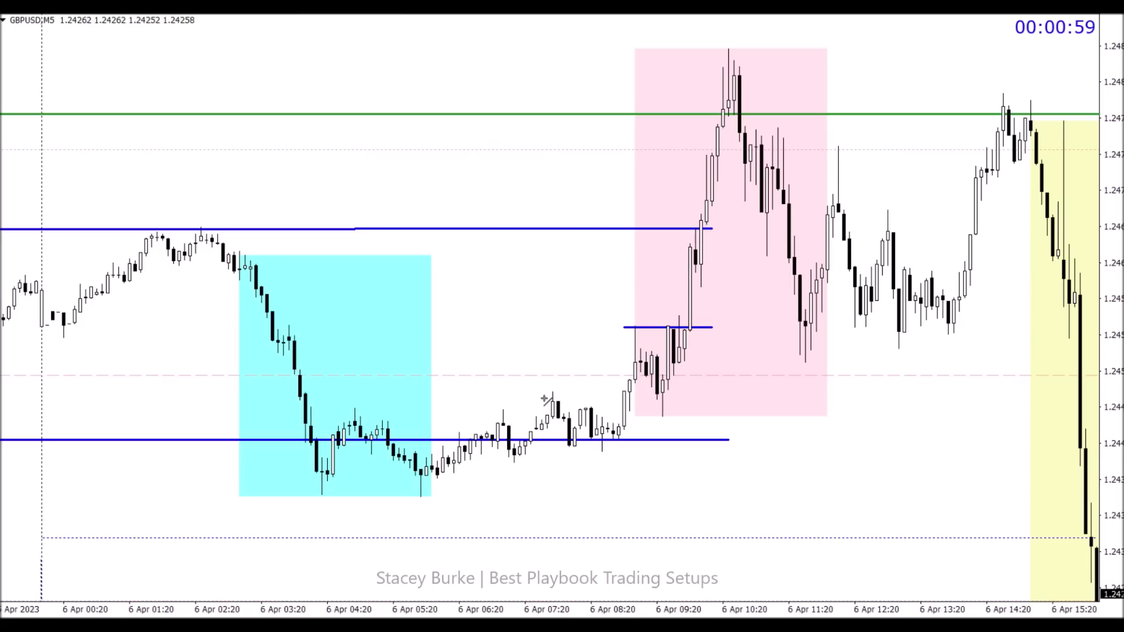
{"action": "mouse_move", "coordinate": [543, 400]}
{"action": "left_mouse_down"}
{"action": "mouse_move", "coordinate": [691, 396]}
{"action": "mouse_move", "coordinate": [676, 399]}
{"action": "left_mouse_up"}
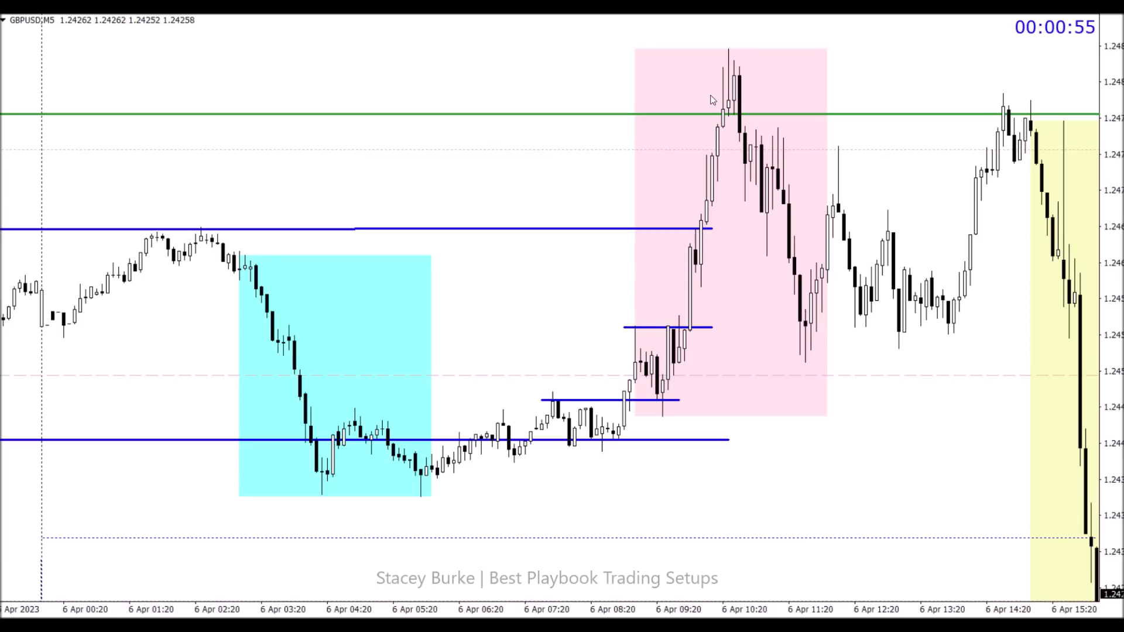
Delete the green horizontal line across the GBPUSD chart
{"action": "key", "text": "Delete"}
{"action": "scroll", "coordinate": [706, 103], "scroll_direction": "down", "scroll_amount": 5}
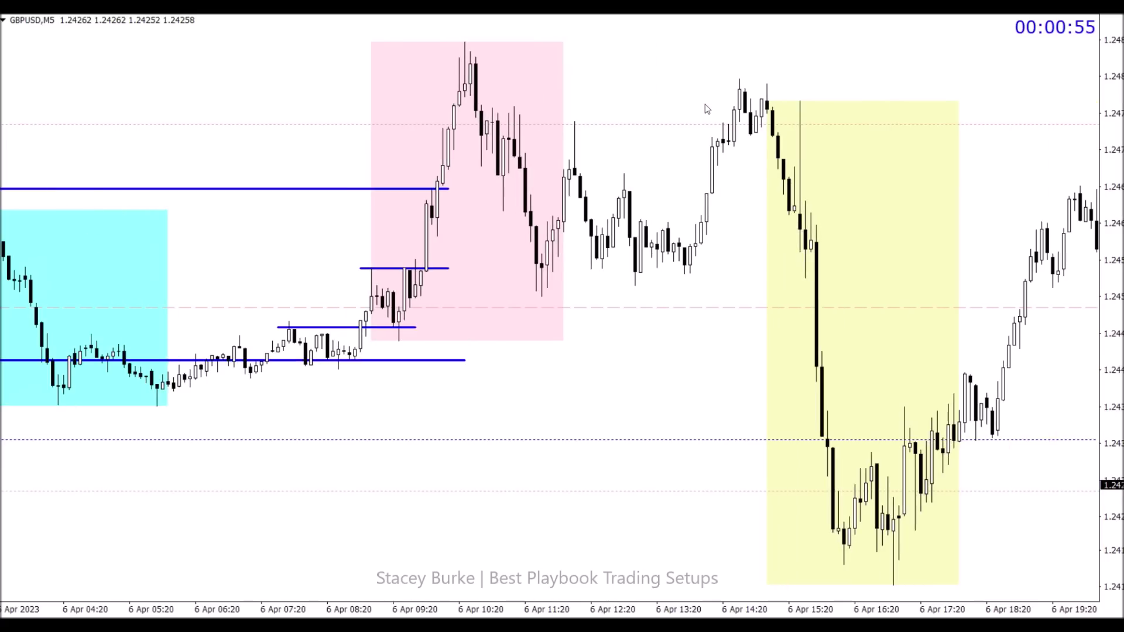
{"action": "scroll", "coordinate": [706, 108], "scroll_direction": "down", "scroll_amount": 3}
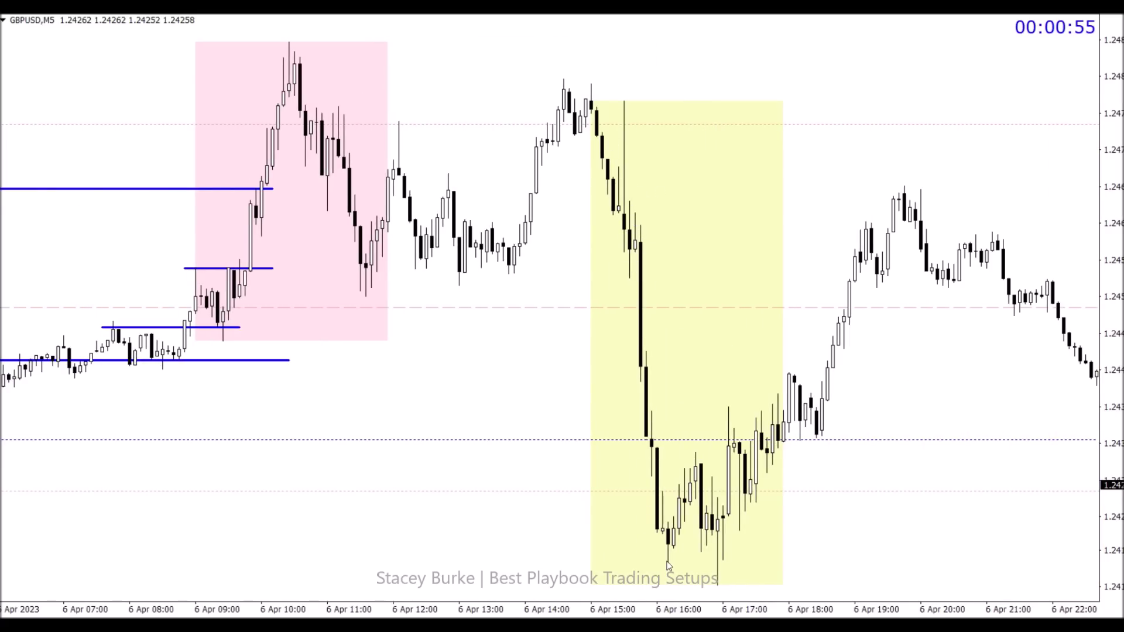
{"action": "left_click_drag", "start_coordinate": [294, 93], "coordinate": [630, 93]}
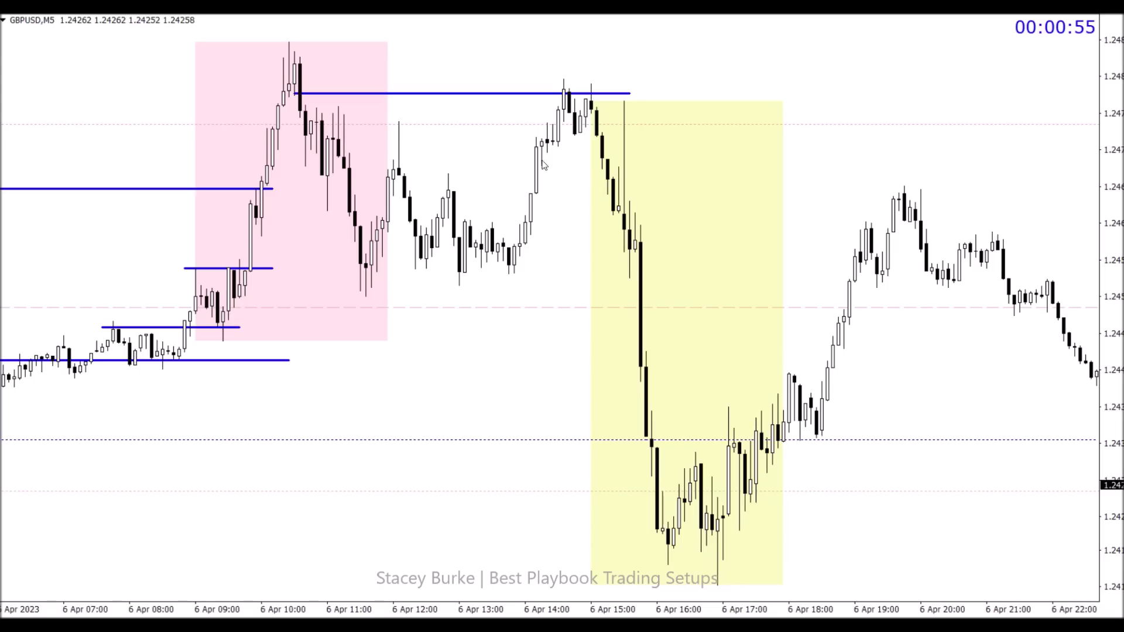
{"action": "double_click", "coordinate": [543, 94]}
{"action": "key", "text": "Delete"}
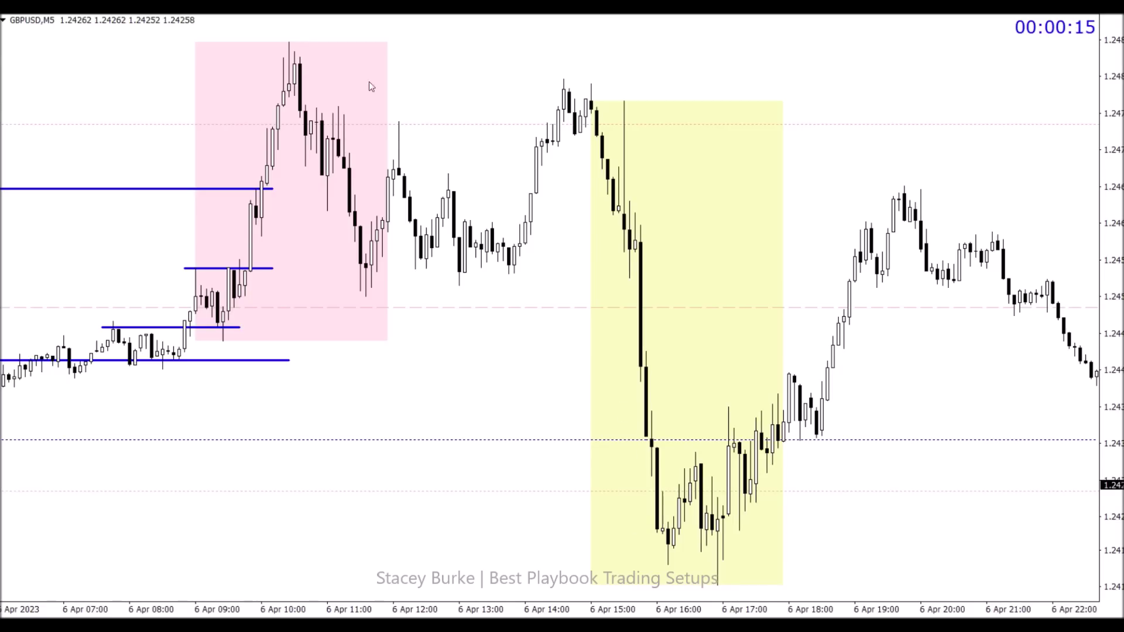
Draw a horizontal line from just below the 6 April pink session's high into the yellow session, and a rising trend line up the pink session's rally
{"action": "left_click_drag", "start_coordinate": [289, 97], "coordinate": [652, 96]}
{"action": "scroll", "coordinate": [657, 119], "scroll_direction": "up", "scroll_amount": 3}
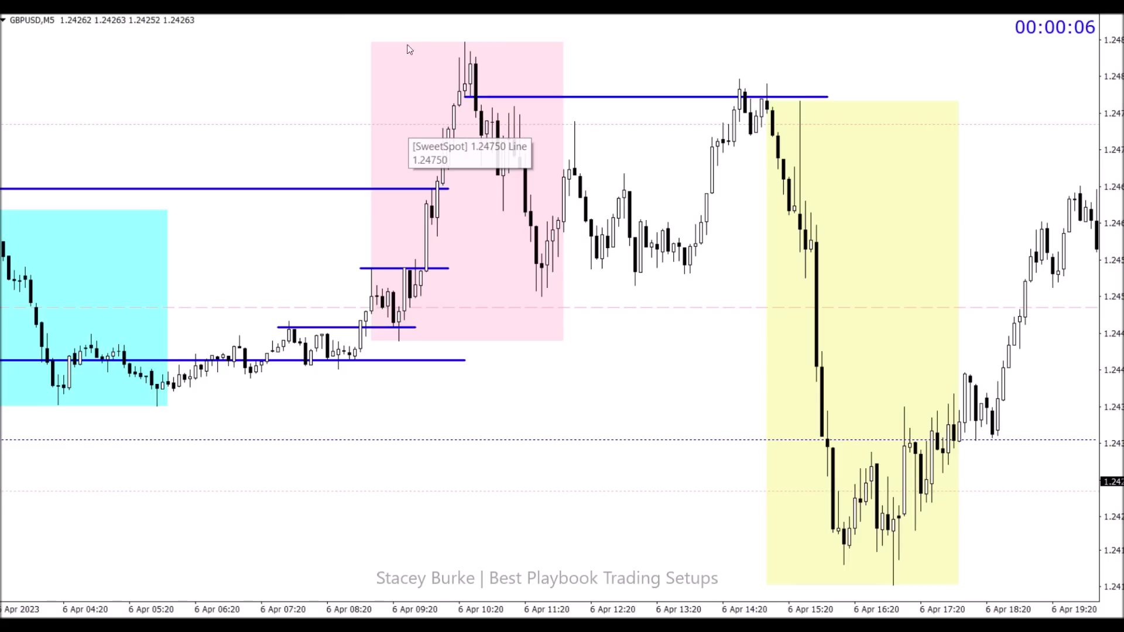
{"action": "left_click_drag", "start_coordinate": [404, 331], "coordinate": [486, 46]}
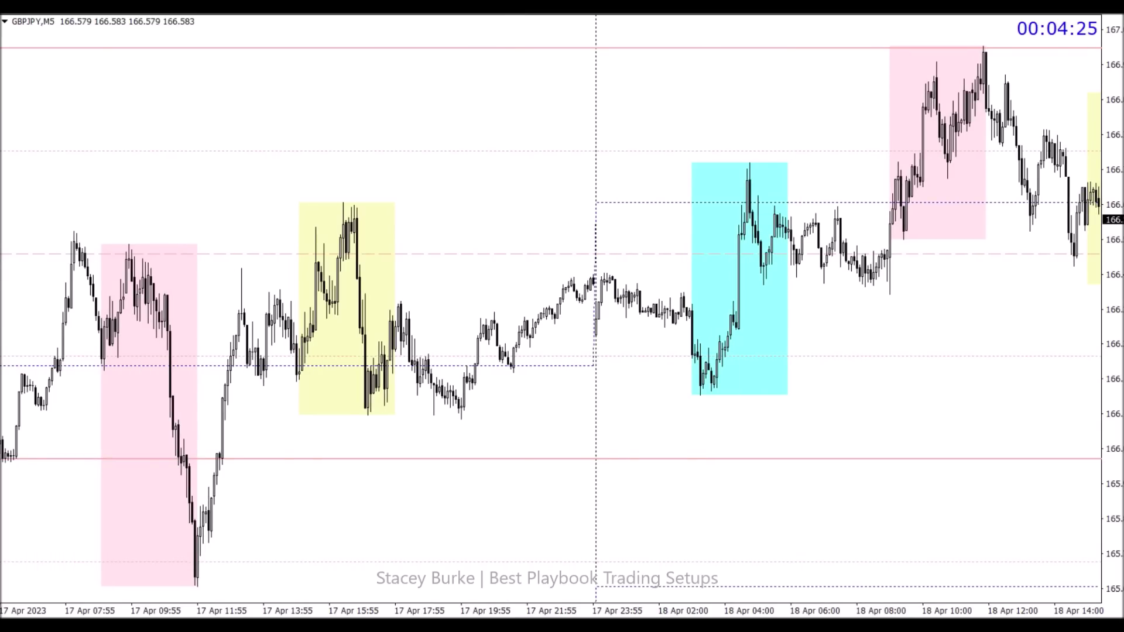
On the GBPJPY chart, mark the 17 April yellow session's high with an inverted V and its low with a V
{"action": "left_click_drag", "start_coordinate": [349, 202], "coordinate": [321, 251]}
{"action": "left_click_drag", "start_coordinate": [346, 202], "coordinate": [367, 253]}
{"action": "left_click_drag", "start_coordinate": [346, 366], "coordinate": [363, 415]}
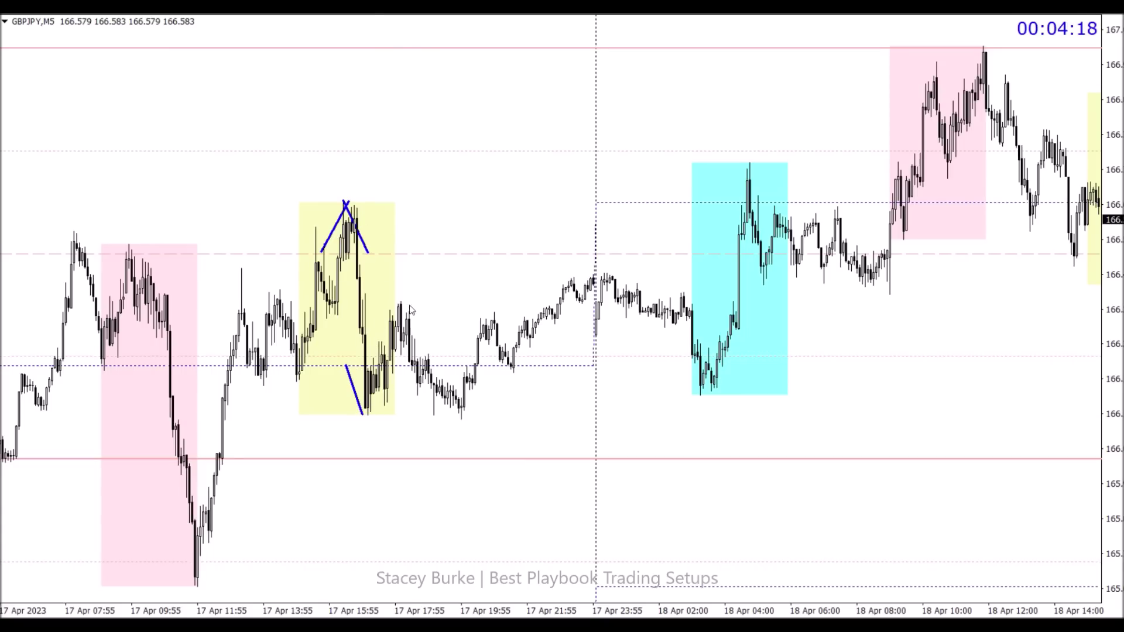
{"action": "left_click_drag", "start_coordinate": [363, 416], "coordinate": [406, 371]}
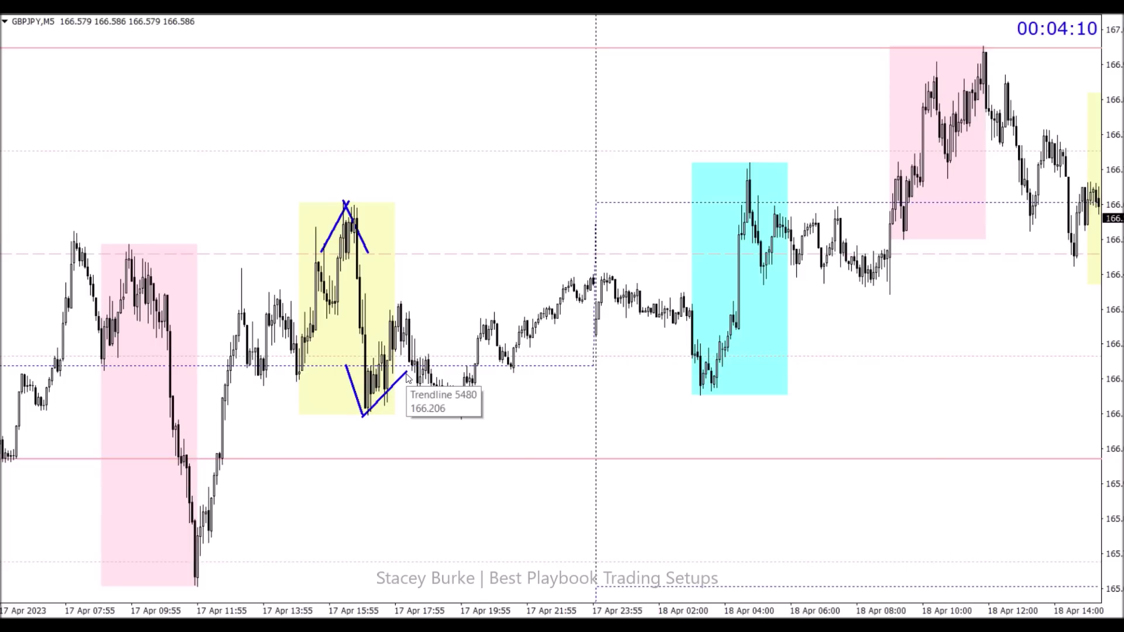
Move both lines of the V from the yellow session's low to the later 17 April low around 19:55
{"action": "double_click", "coordinate": [382, 402]}
{"action": "left_click_drag", "start_coordinate": [382, 403], "coordinate": [481, 397]}
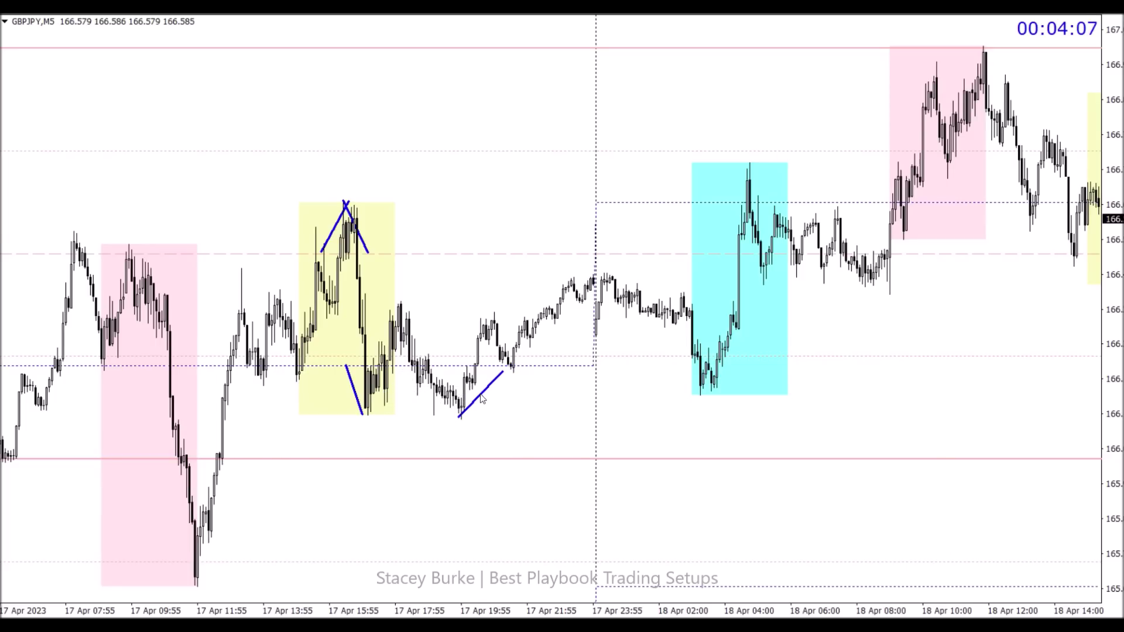
{"action": "left_click_drag", "start_coordinate": [354, 397], "coordinate": [446, 399]}
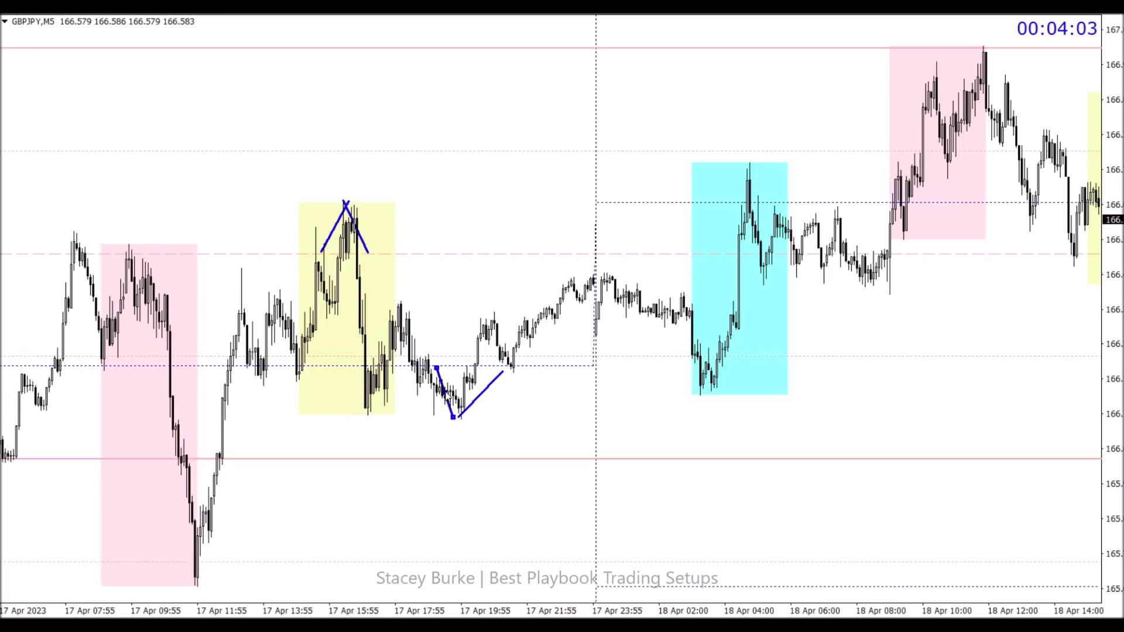
{"action": "left_click", "coordinate": [446, 399]}
Add a red 20-period exponential moving average applied to the close to the GBPJPY chart
{"action": "left_click", "coordinate": [12, 7]}
{"action": "mouse_move", "coordinate": [24, 26]}
{"action": "left_click", "coordinate": [305, 276]}
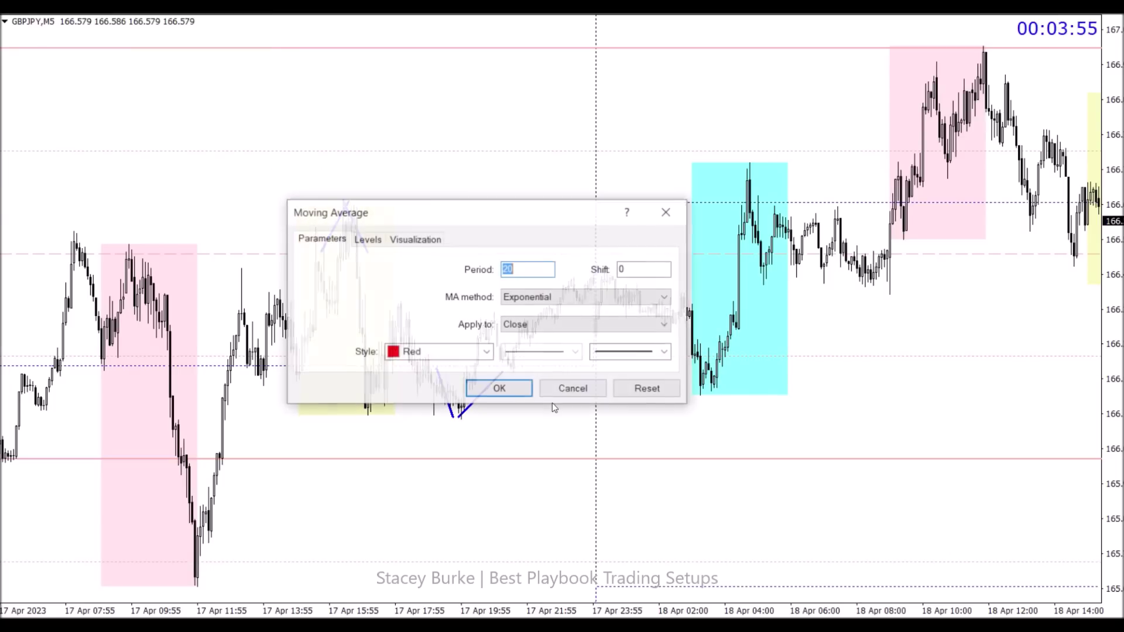
{"action": "left_click", "coordinate": [508, 388]}
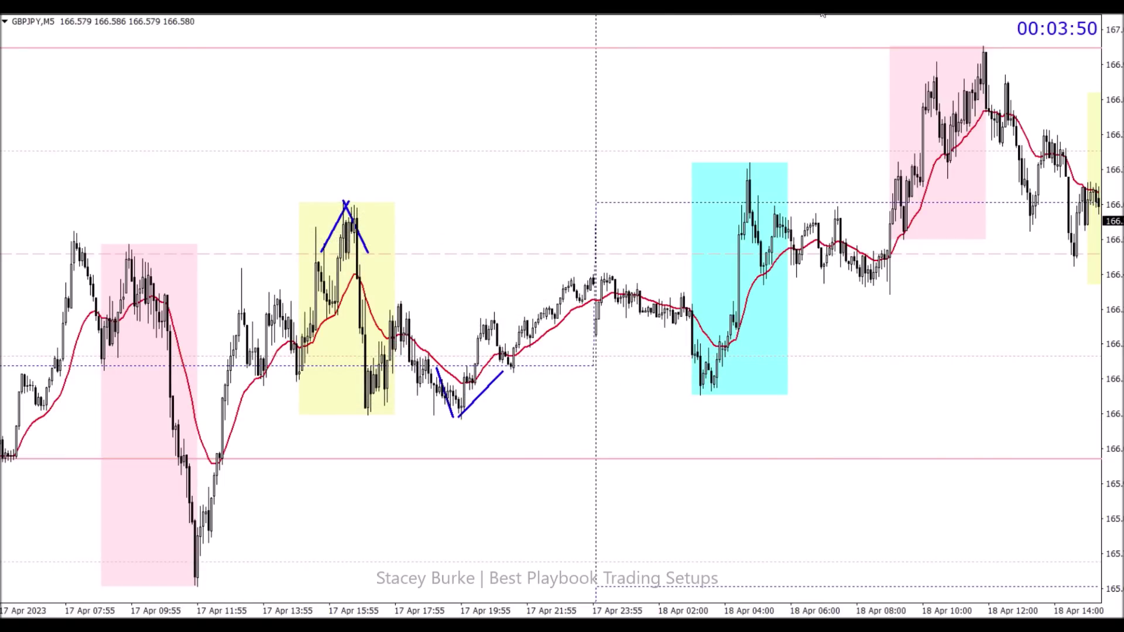
Draw a short horizontal line through the early lows of the 18 April cyan session
{"action": "key", "text": "plus"}
{"action": "scroll", "coordinate": [811, 261], "scroll_direction": "down", "scroll_amount": 3}
{"action": "scroll", "coordinate": [810, 260], "scroll_direction": "down", "scroll_amount": 3}
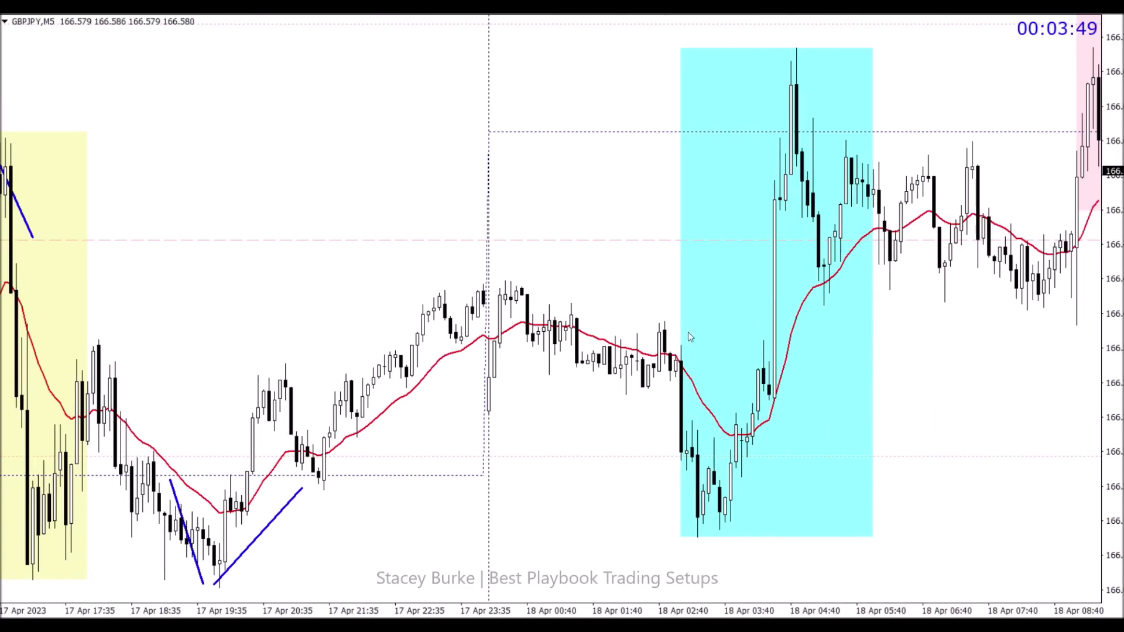
{"action": "left_click_drag", "start_coordinate": [671, 467], "coordinate": [759, 467]}
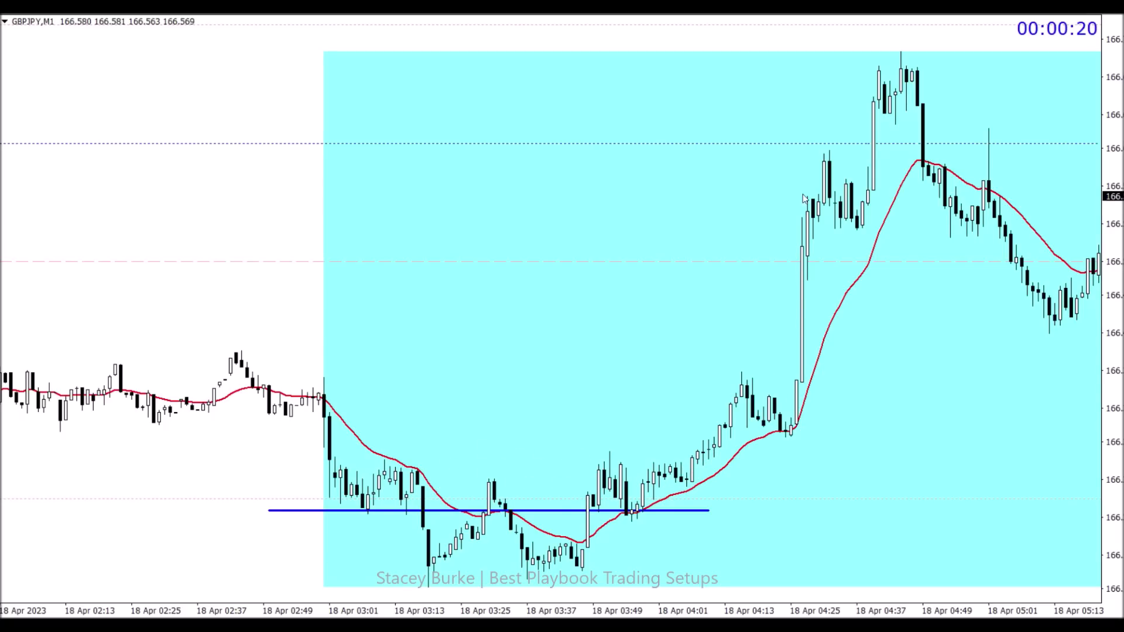
On the GBPJPY M1 chart, draw a steep rising trend line from the base of the cyan session's rally to above its high
{"action": "key", "text": "minus"}
{"action": "scroll", "coordinate": [731, 195], "scroll_direction": "up", "scroll_amount": 3}
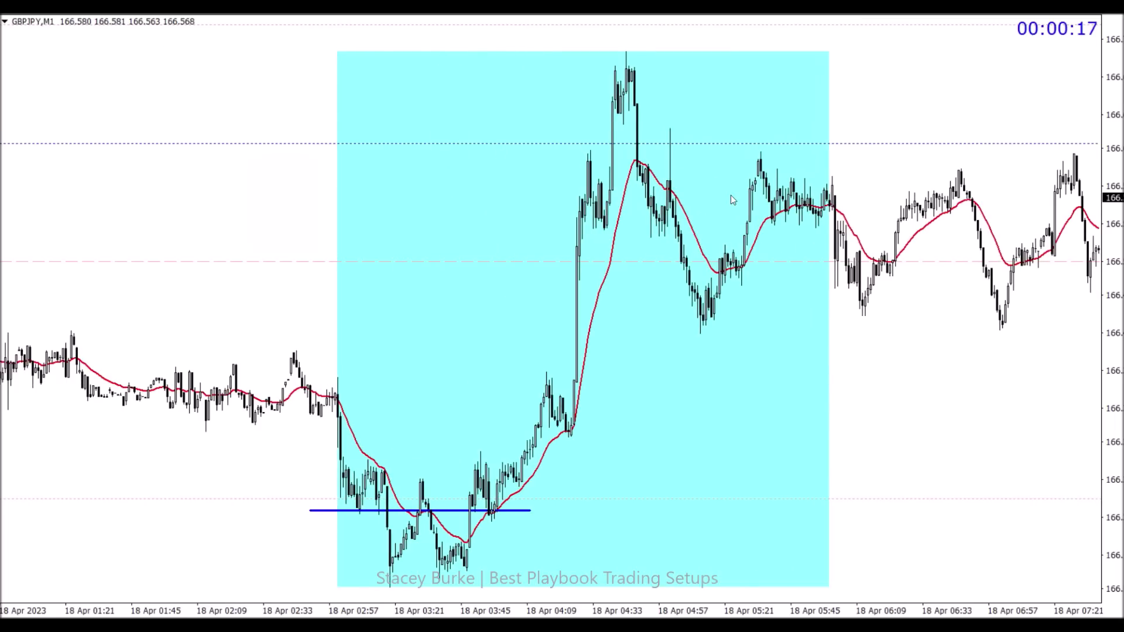
{"action": "scroll", "coordinate": [731, 196], "scroll_direction": "up", "scroll_amount": 3}
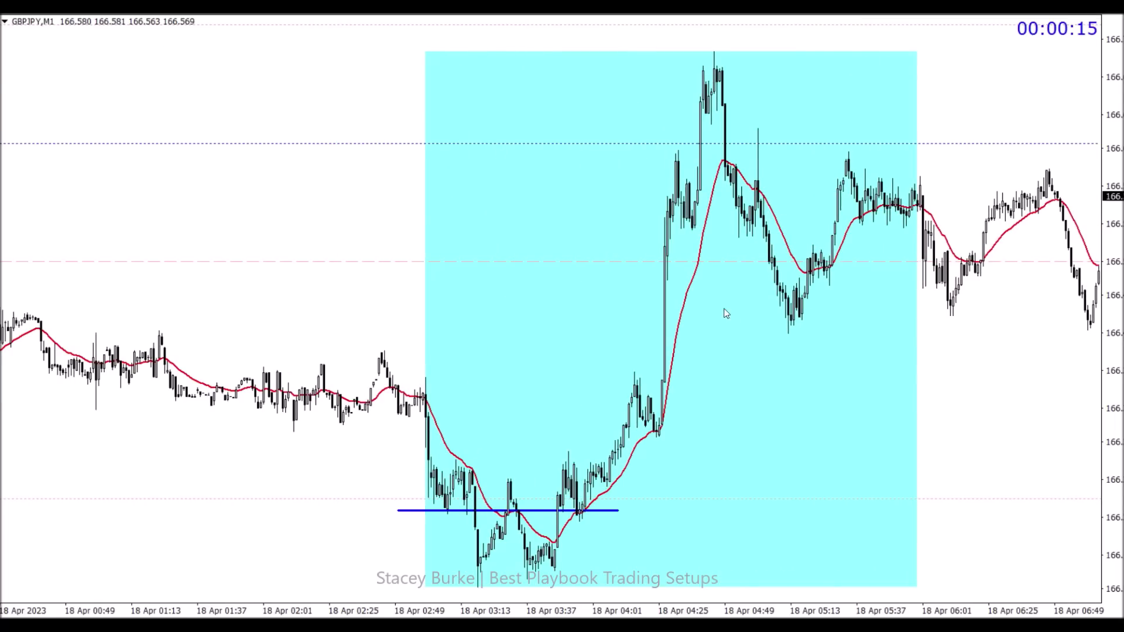
{"action": "key", "text": "plus"}
{"action": "scroll", "coordinate": [828, 173], "scroll_direction": "down", "scroll_amount": 10}
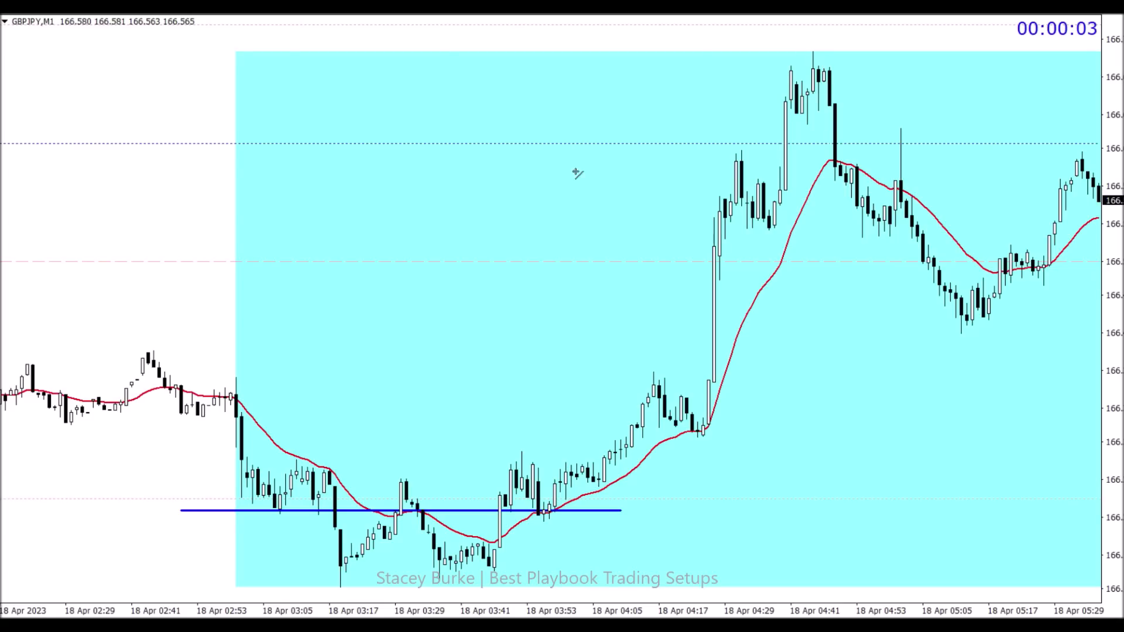
{"action": "mouse_move", "coordinate": [703, 436]}
{"action": "left_mouse_down"}
{"action": "mouse_move", "coordinate": [852, 65]}
{"action": "mouse_move", "coordinate": [846, 37]}
{"action": "left_mouse_up"}
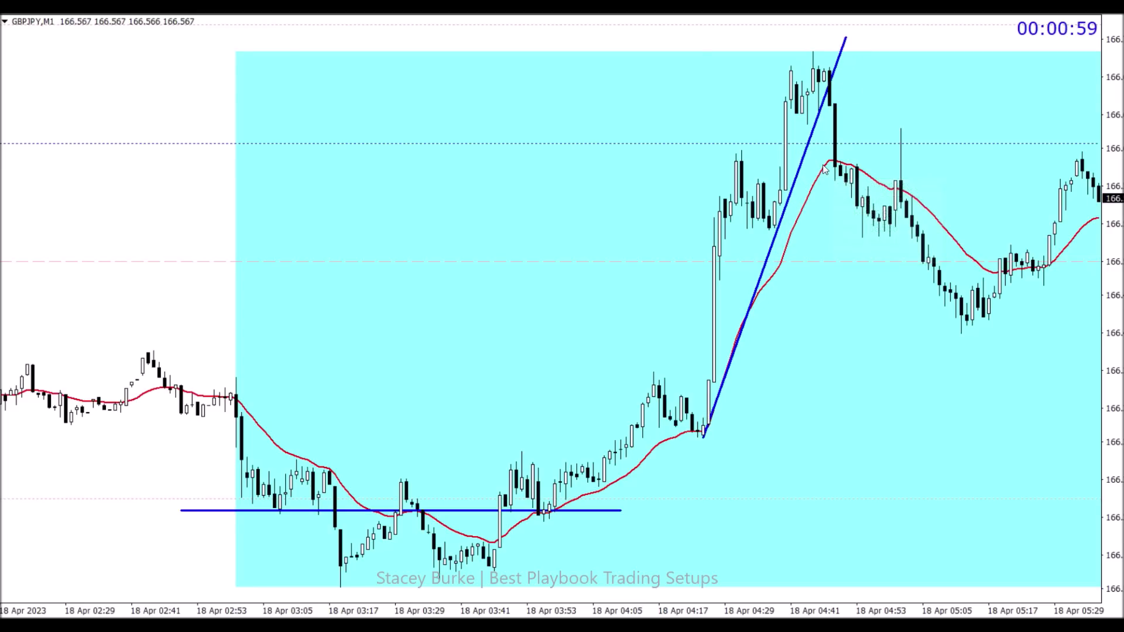
Switch the GBPJPY chart back to the M5 timeframe
{"action": "mouse_move", "coordinate": [824, 169]}
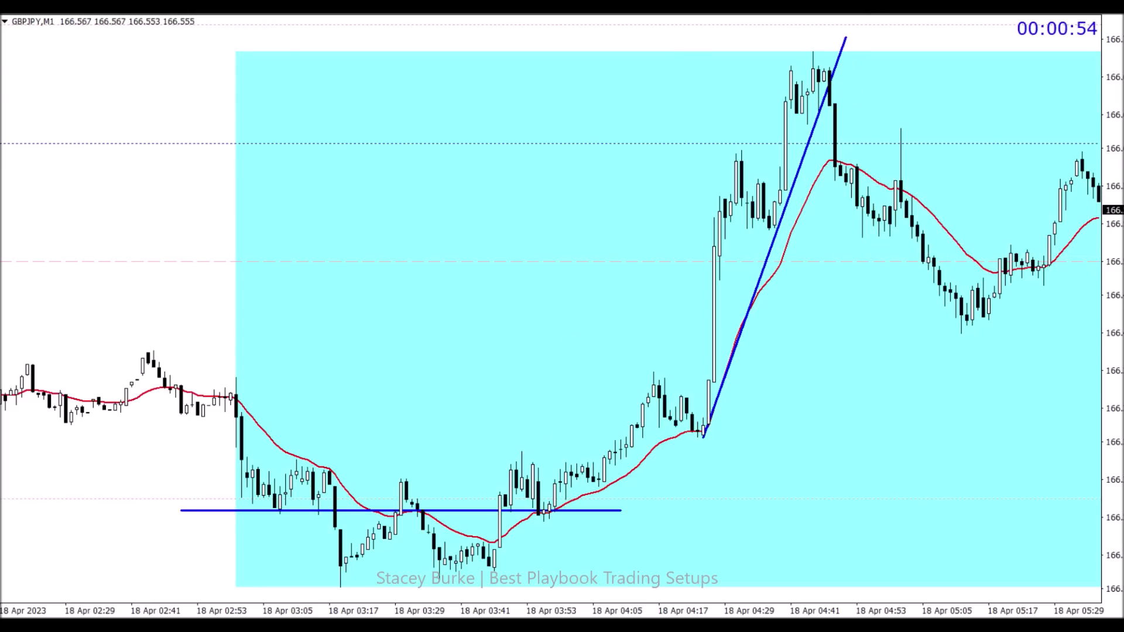
{"action": "key", "text": "minus"}
{"action": "scroll", "coordinate": [836, 24], "scroll_direction": "up", "scroll_amount": 5}
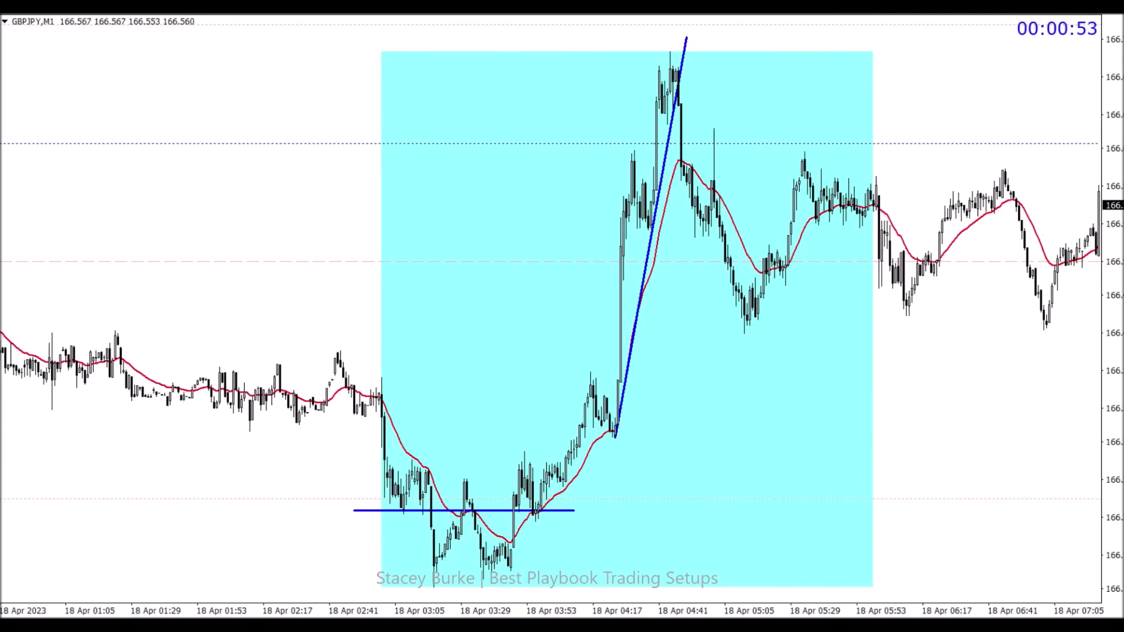
{"action": "key", "text": "minus"}
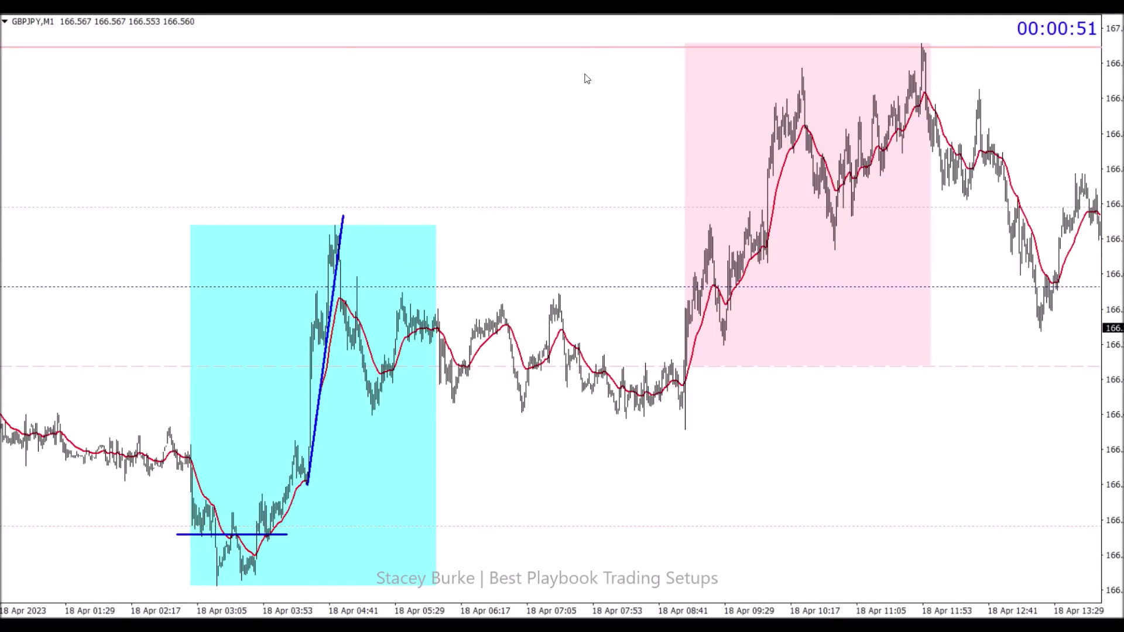
{"action": "key", "text": "m"}
{"action": "key", "text": "5"}
{"action": "key", "text": "Return"}
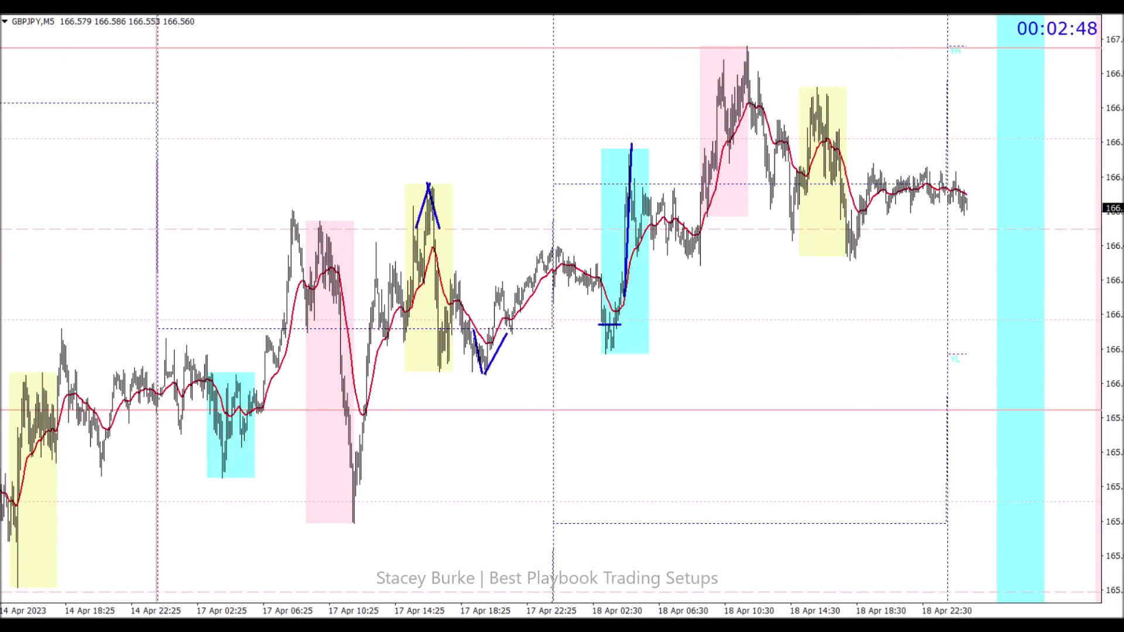
{"action": "key", "text": "plus"}
{"action": "scroll", "coordinate": [812, 191], "scroll_direction": "right", "scroll_amount": 4}
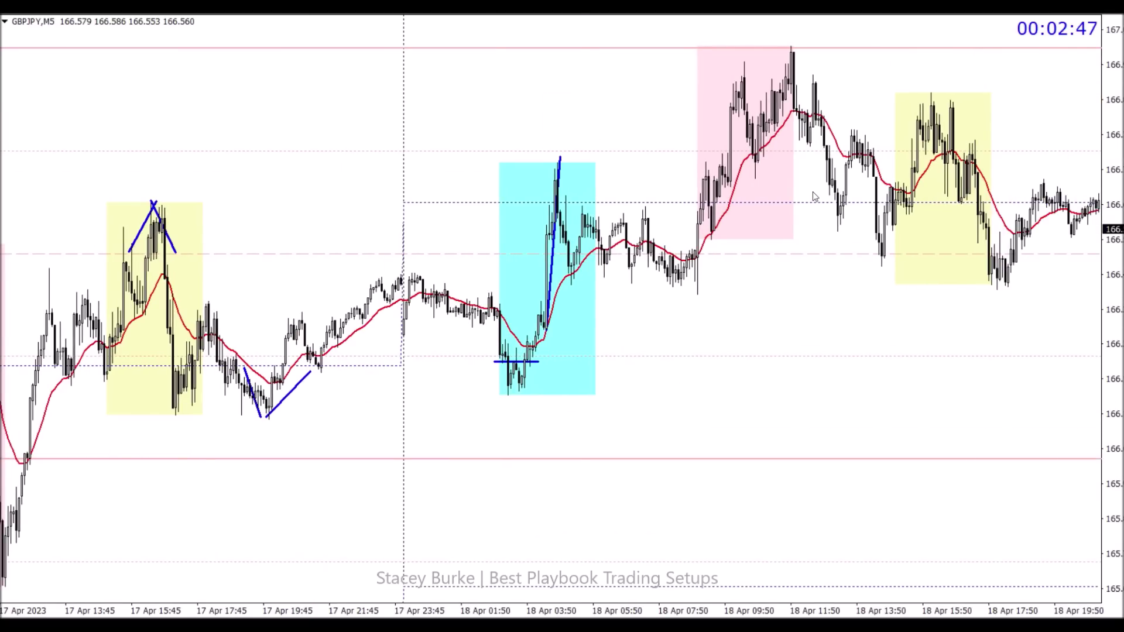
Undo the steep rising line in the 18 April cyan session and delete the 20-period moving average
{"action": "scroll", "coordinate": [813, 191], "scroll_direction": "left", "scroll_amount": 4}
{"action": "key", "text": "ctrl+z"}
{"action": "right_click", "coordinate": [719, 346]}
{"action": "right_click", "coordinate": [720, 346]}
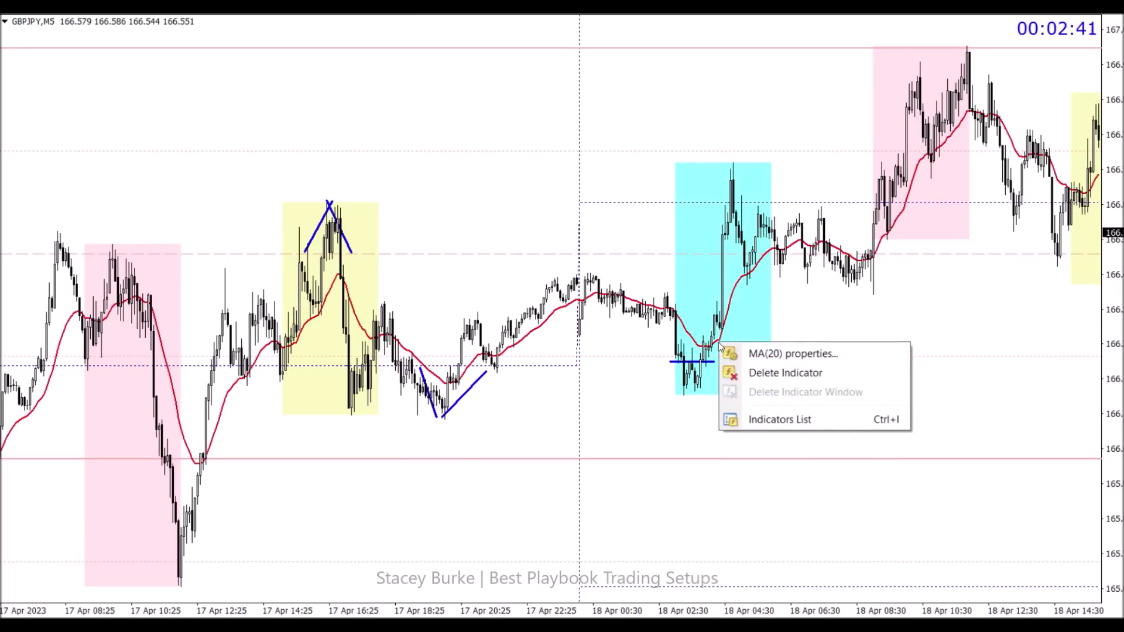
{"action": "left_click", "coordinate": [740, 374]}
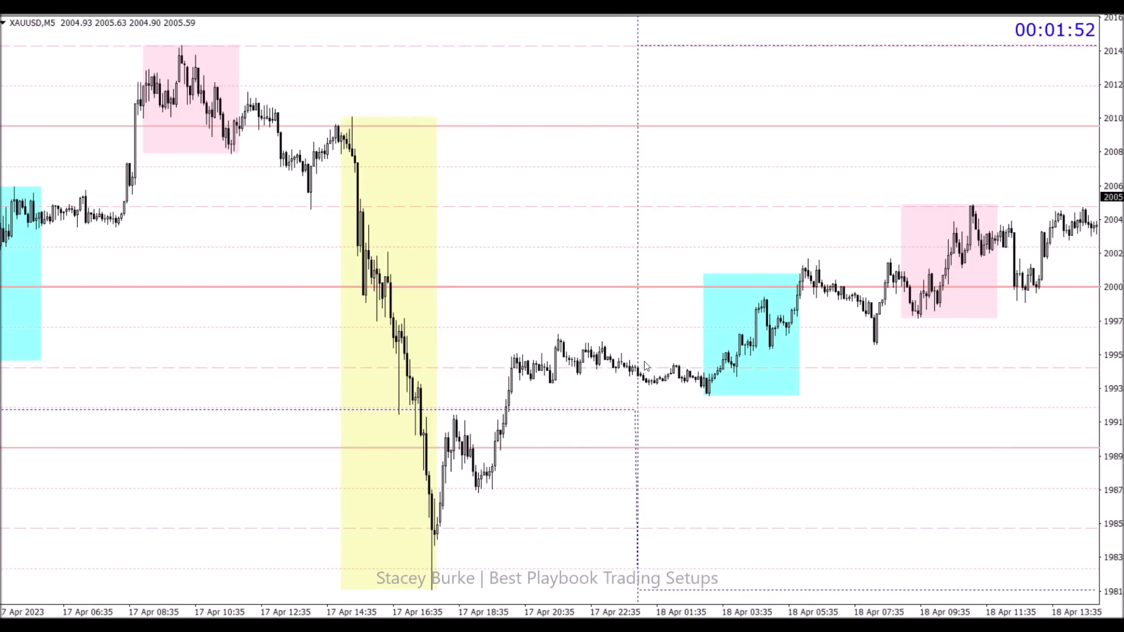
On the XAUUSD M5 chart, mark the 18 April pink session's high with an inverted V
{"action": "scroll", "coordinate": [646, 365], "scroll_direction": "down", "scroll_amount": 5}
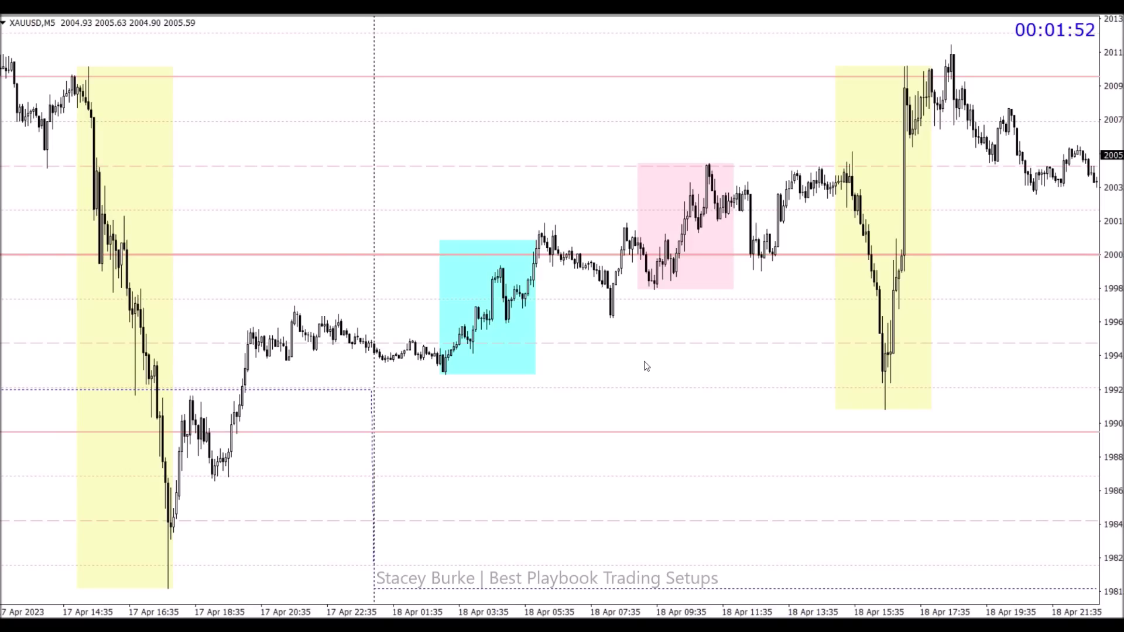
{"action": "scroll", "coordinate": [646, 366], "scroll_direction": "down", "scroll_amount": 2}
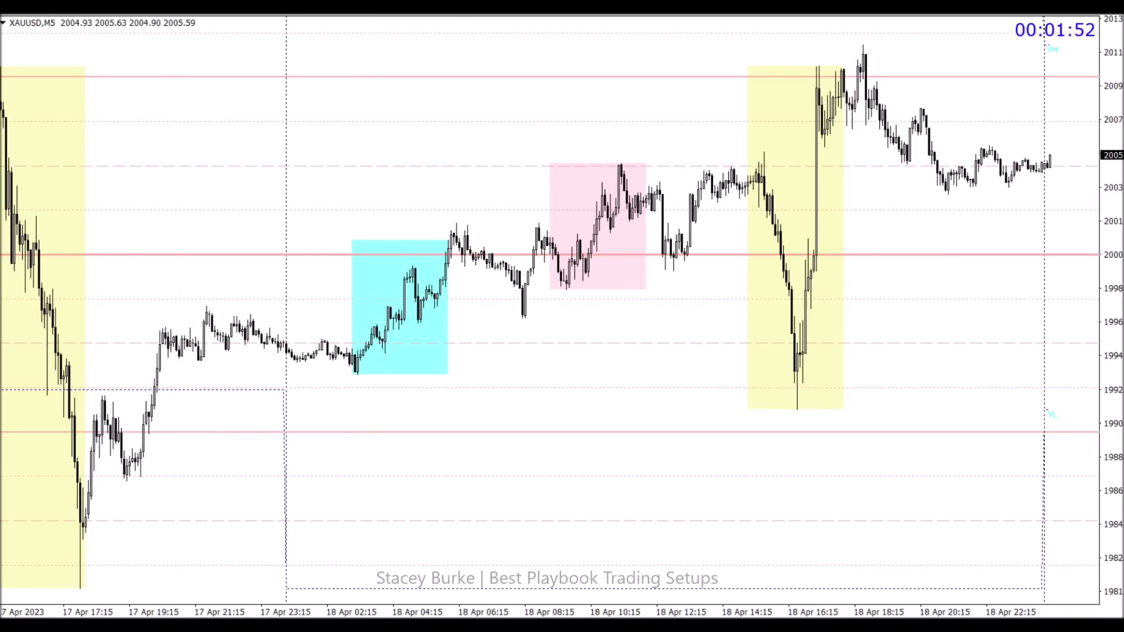
{"action": "left_click_drag", "start_coordinate": [624, 158], "coordinate": [602, 194]}
{"action": "left_click_drag", "start_coordinate": [625, 159], "coordinate": [635, 193]}
Draw a V marking the low just after the 18 April pink session, around 12:00
{"action": "left_click_drag", "start_coordinate": [489, 258], "coordinate": [520, 317]}
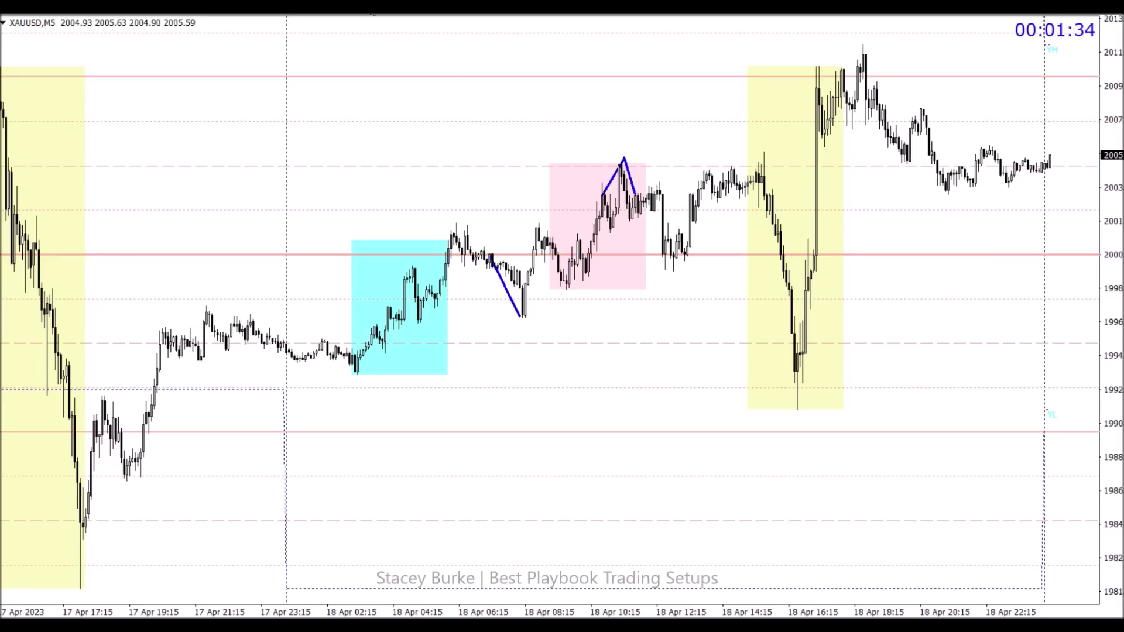
{"action": "mouse_move", "coordinate": [523, 317]}
{"action": "left_mouse_down"}
{"action": "mouse_move", "coordinate": [548, 265]}
{"action": "mouse_move", "coordinate": [576, 275]}
{"action": "mouse_move", "coordinate": [593, 261]}
{"action": "mouse_move", "coordinate": [657, 261]}
{"action": "mouse_move", "coordinate": [696, 242]}
{"action": "left_mouse_up"}
{"action": "left_click_drag", "start_coordinate": [671, 271], "coordinate": [686, 259]}
{"action": "double_click", "coordinate": [515, 288]}
{"action": "left_click_drag", "start_coordinate": [514, 288], "coordinate": [676, 271]}
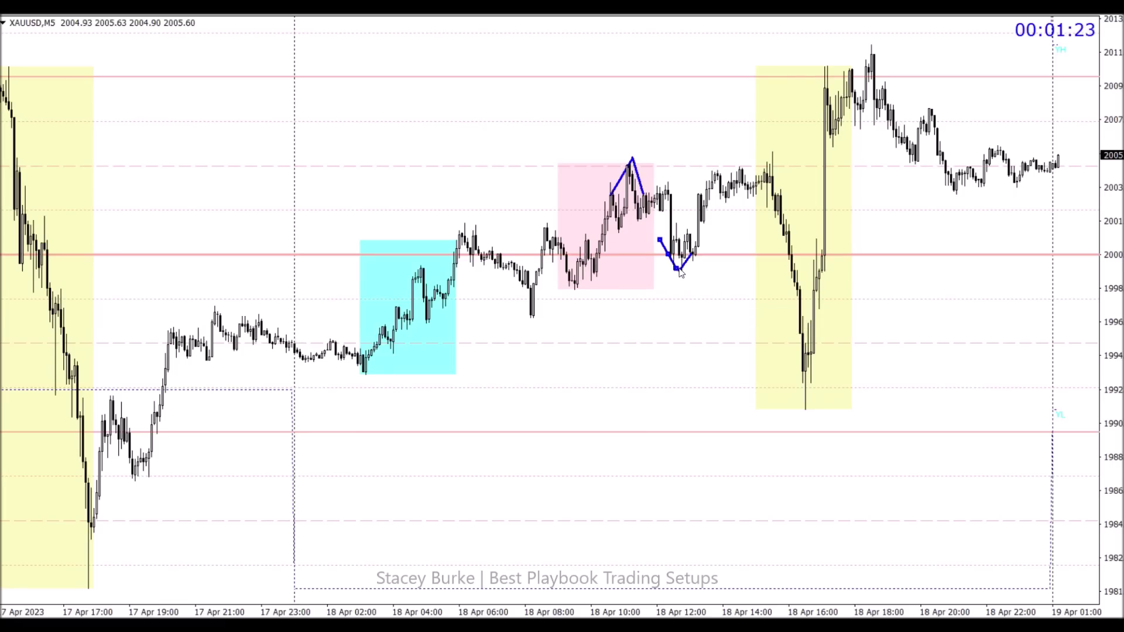
{"action": "double_click", "coordinate": [673, 263]}
Draw a horizontal line along the highs and a rising line under the lows of the consolidation leading into the 18 April yellow session
{"action": "left_click_drag", "start_coordinate": [704, 168], "coordinate": [784, 168]}
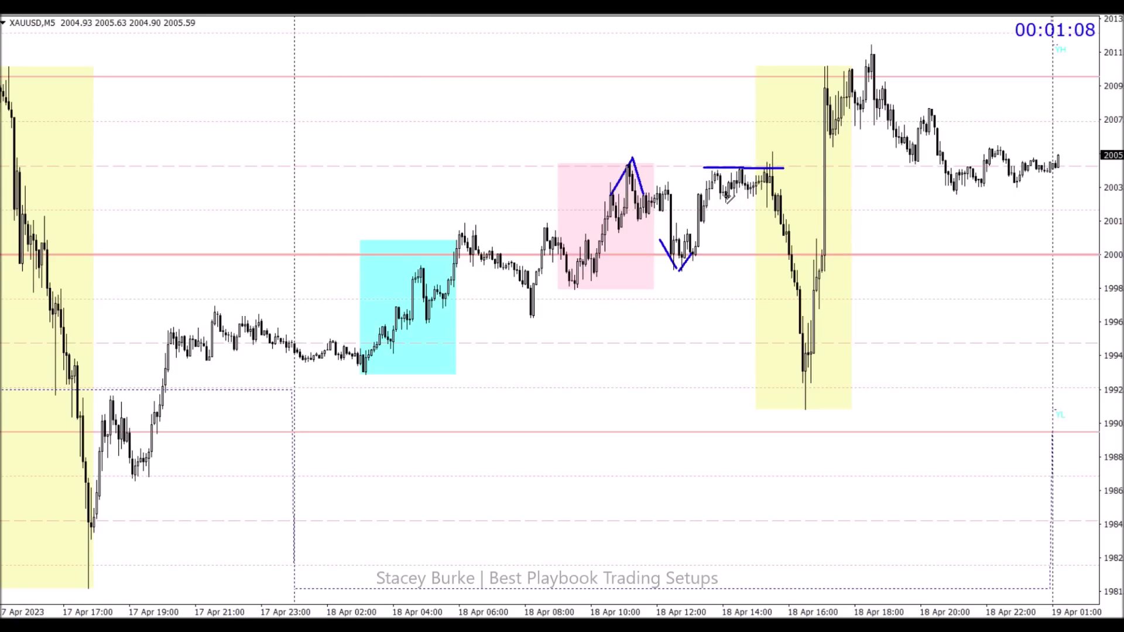
{"action": "left_click_drag", "start_coordinate": [711, 194], "coordinate": [793, 183]}
{"action": "left_click_drag", "start_coordinate": [712, 193], "coordinate": [720, 204]}
{"action": "left_click_drag", "start_coordinate": [793, 183], "coordinate": [780, 187]}
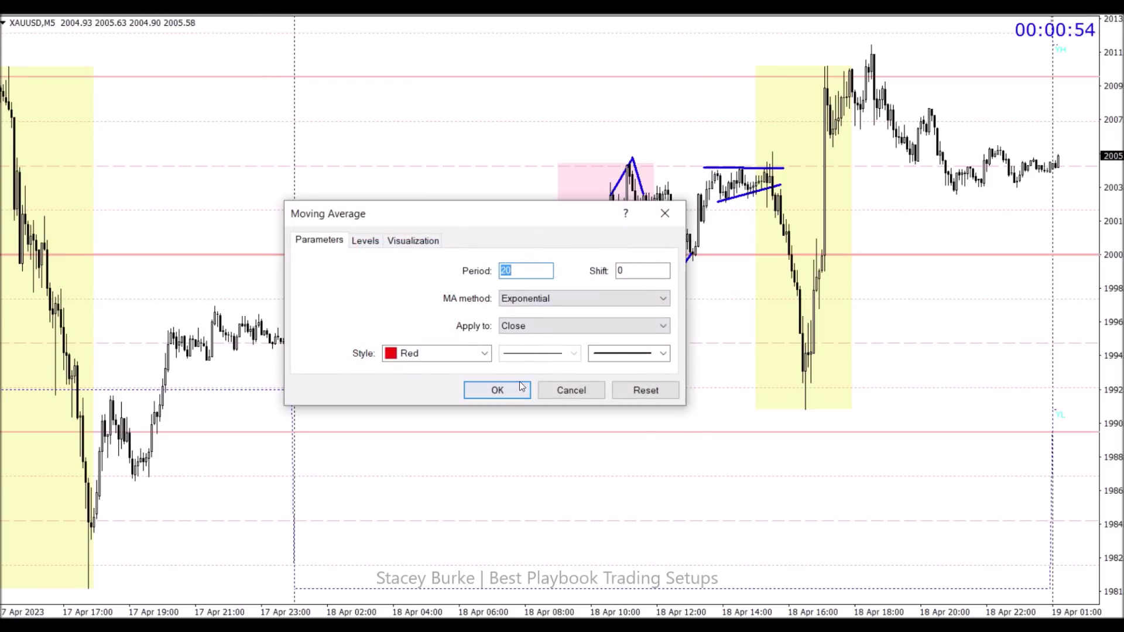
Add a red 20-period exponential moving average and draw horizontal lines along the consolidation's lows and the small pause after the breakdown
{"action": "left_click", "coordinate": [520, 386]}
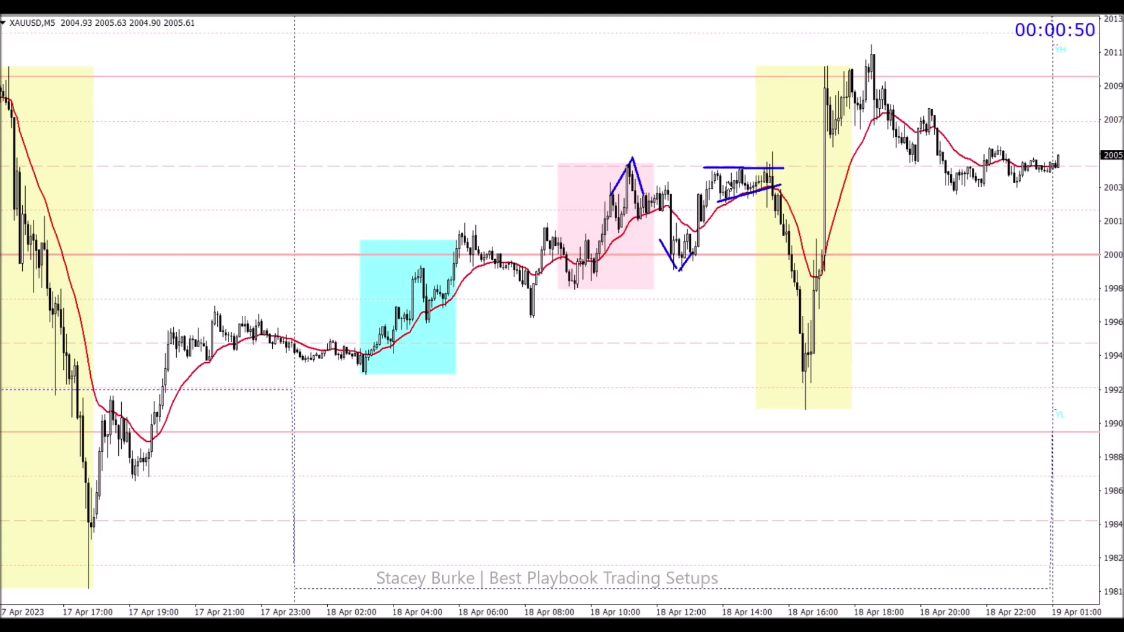
{"action": "key", "text": "plus"}
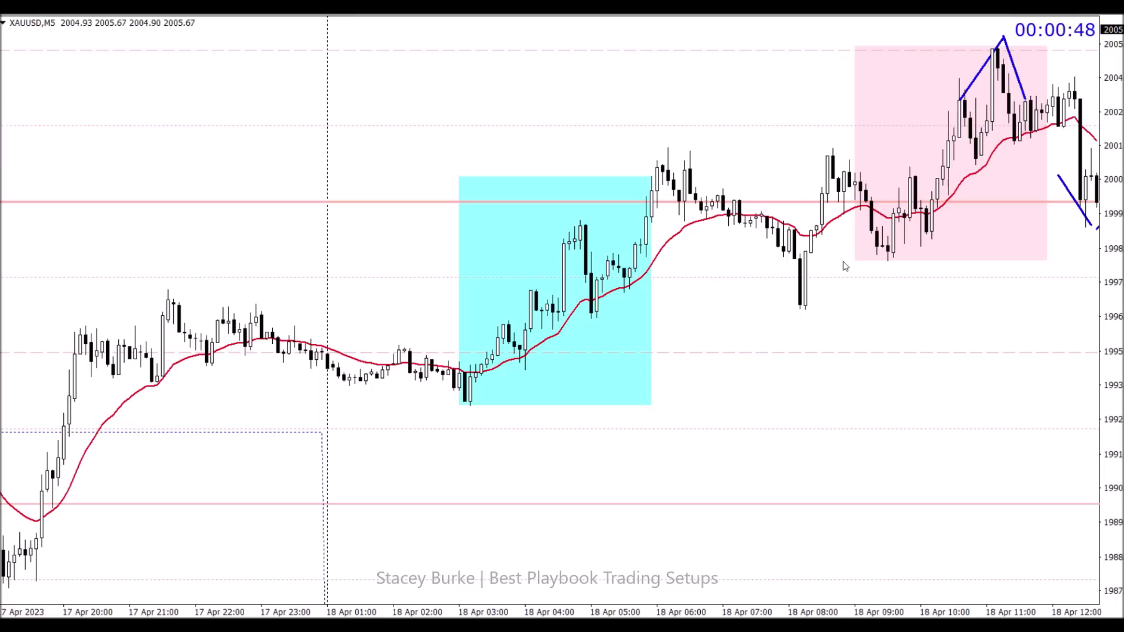
{"action": "scroll", "coordinate": [843, 261], "scroll_direction": "down", "scroll_amount": 5}
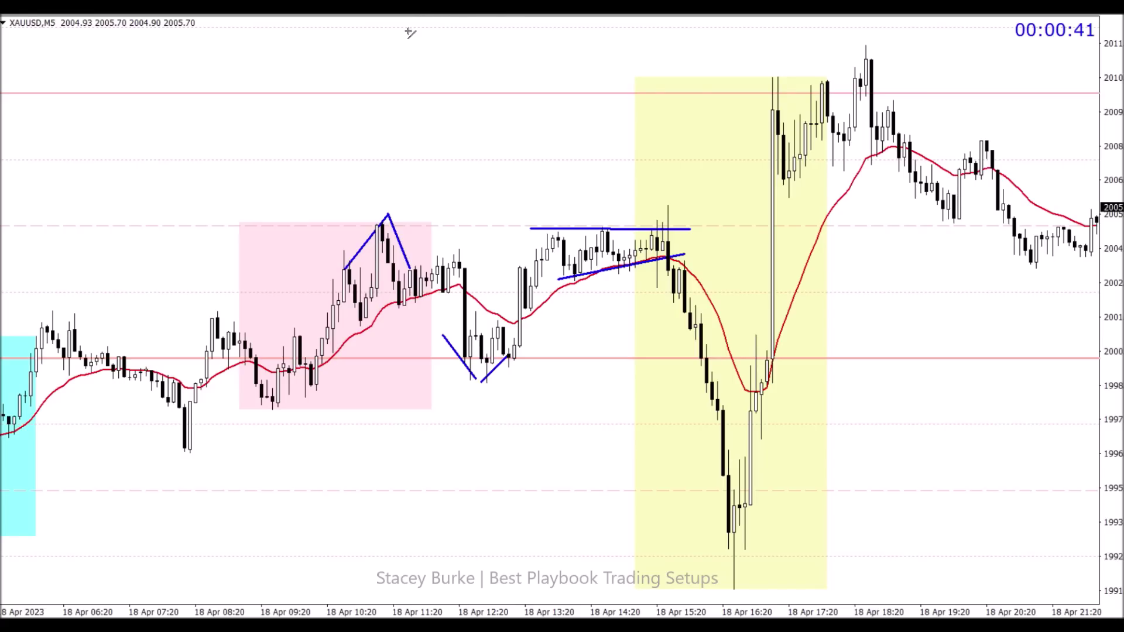
{"action": "left_click_drag", "start_coordinate": [669, 269], "coordinate": [552, 270]}
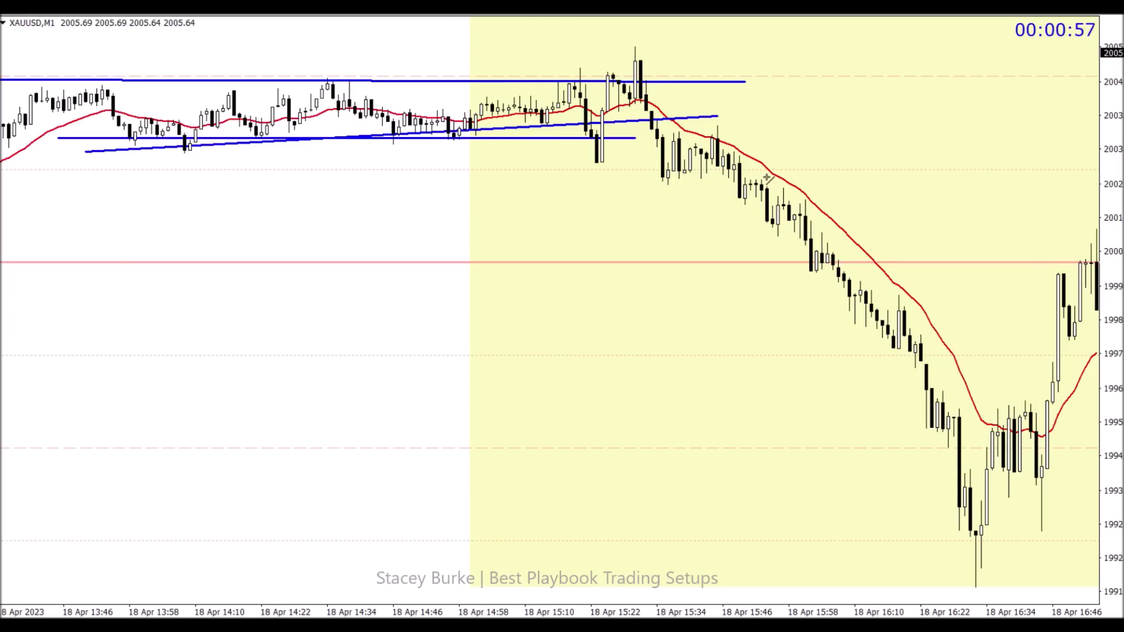
{"action": "left_click_drag", "start_coordinate": [713, 164], "coordinate": [806, 164]}
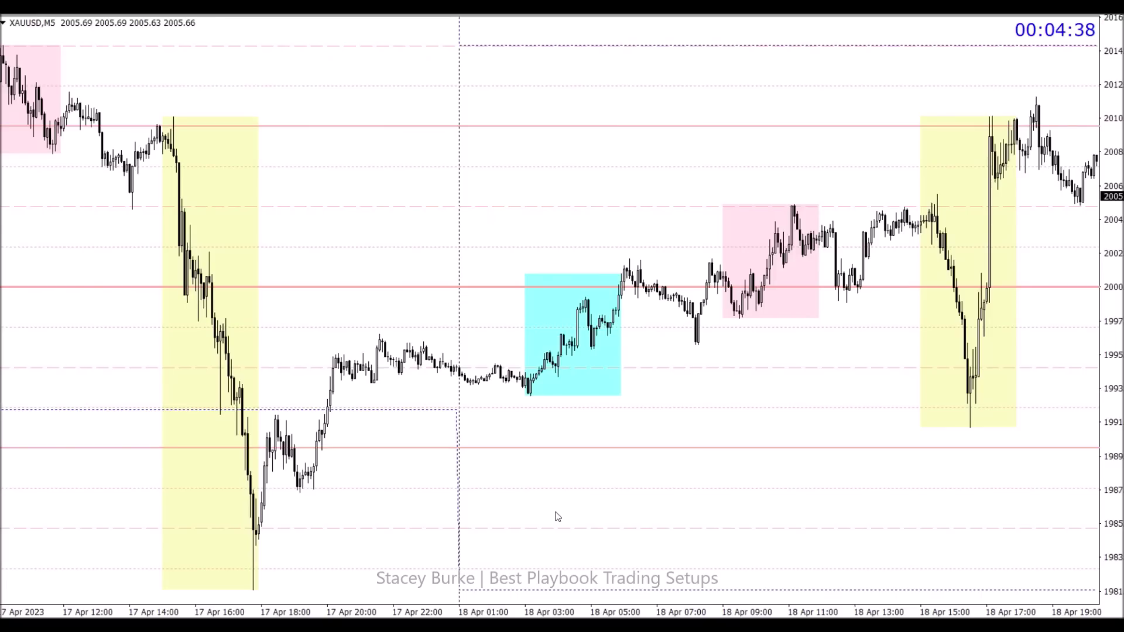
On the clean XAUUSD chart, draw a green rectangle around 1992 from the 17 April yellow session to the 18 April yellow session
{"action": "scroll", "coordinate": [557, 517], "scroll_direction": "down", "scroll_amount": 5}
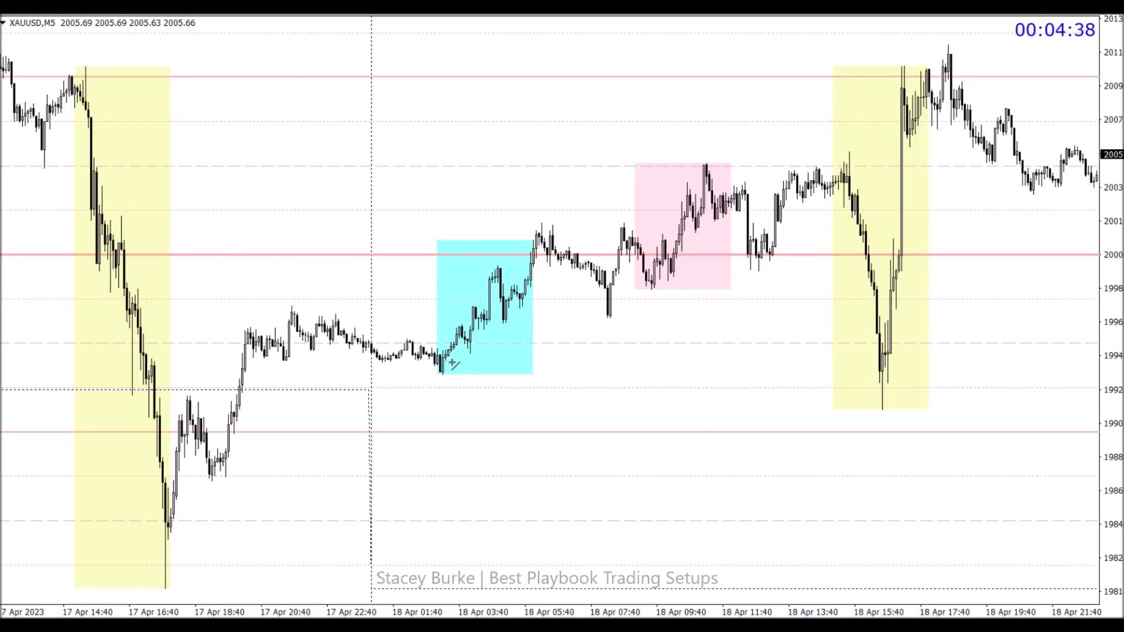
{"action": "scroll", "coordinate": [453, 364], "scroll_direction": "up", "scroll_amount": 15}
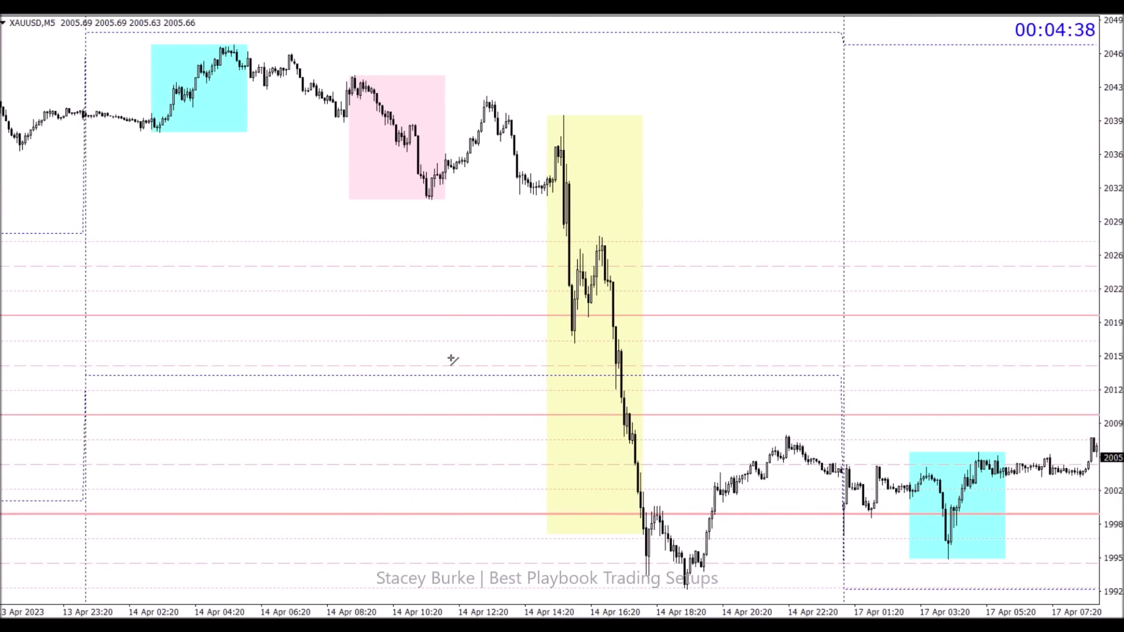
{"action": "scroll", "coordinate": [453, 360], "scroll_direction": "down", "scroll_amount": 15}
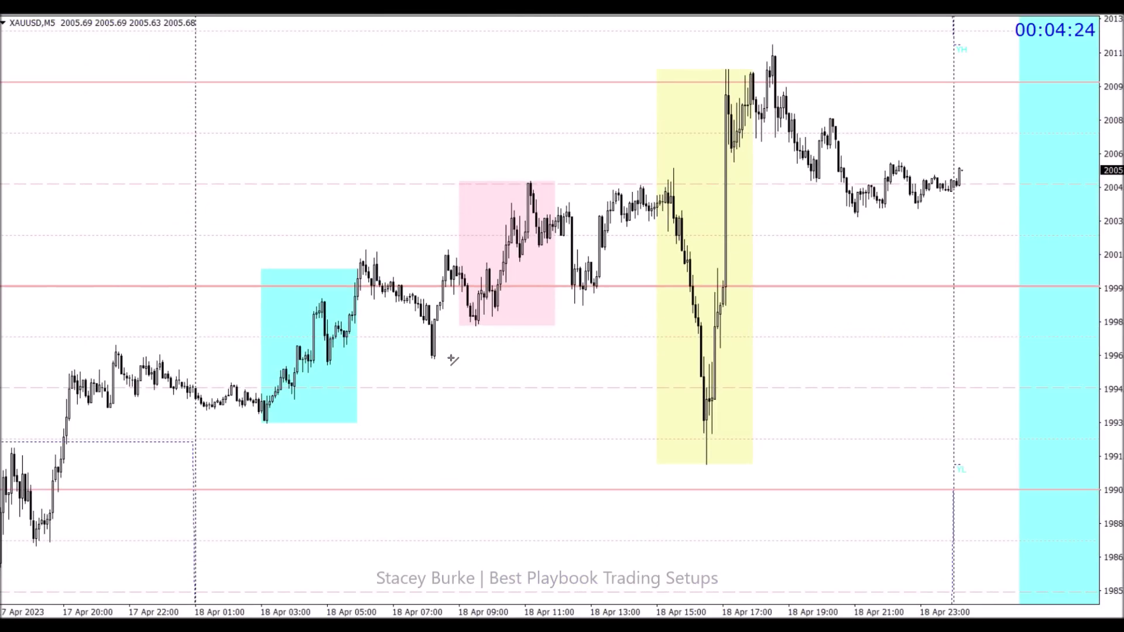
{"action": "scroll", "coordinate": [452, 360], "scroll_direction": "up", "scroll_amount": 3}
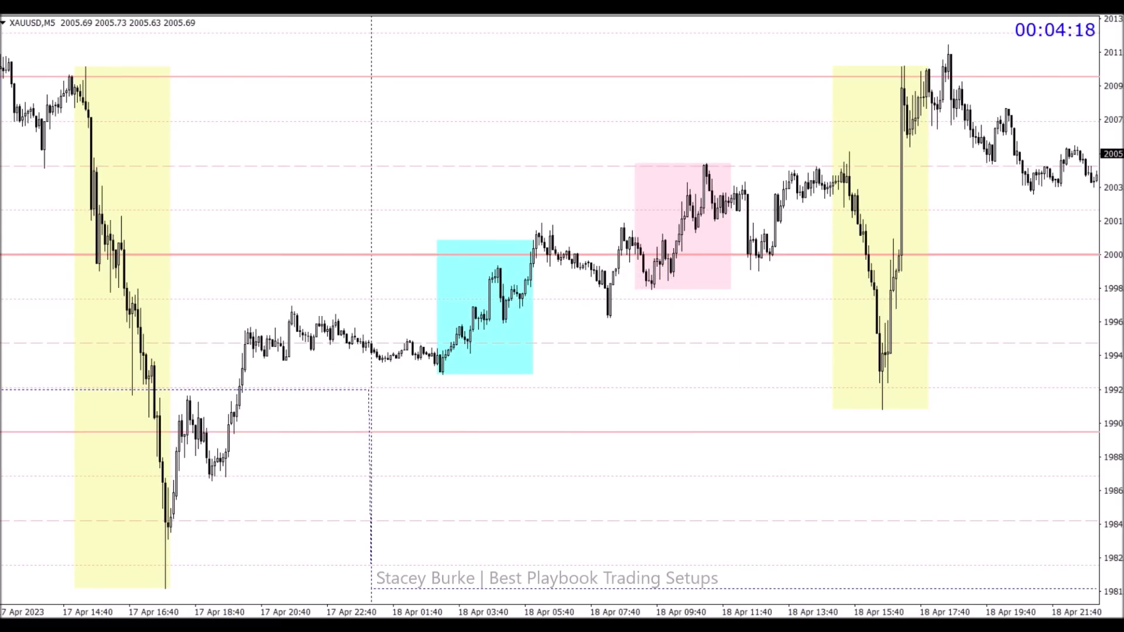
{"action": "mouse_move", "coordinate": [10, 106]}
{"action": "left_click", "coordinate": [94, 104]}
{"action": "left_click_drag", "start_coordinate": [151, 382], "coordinate": [909, 402]}
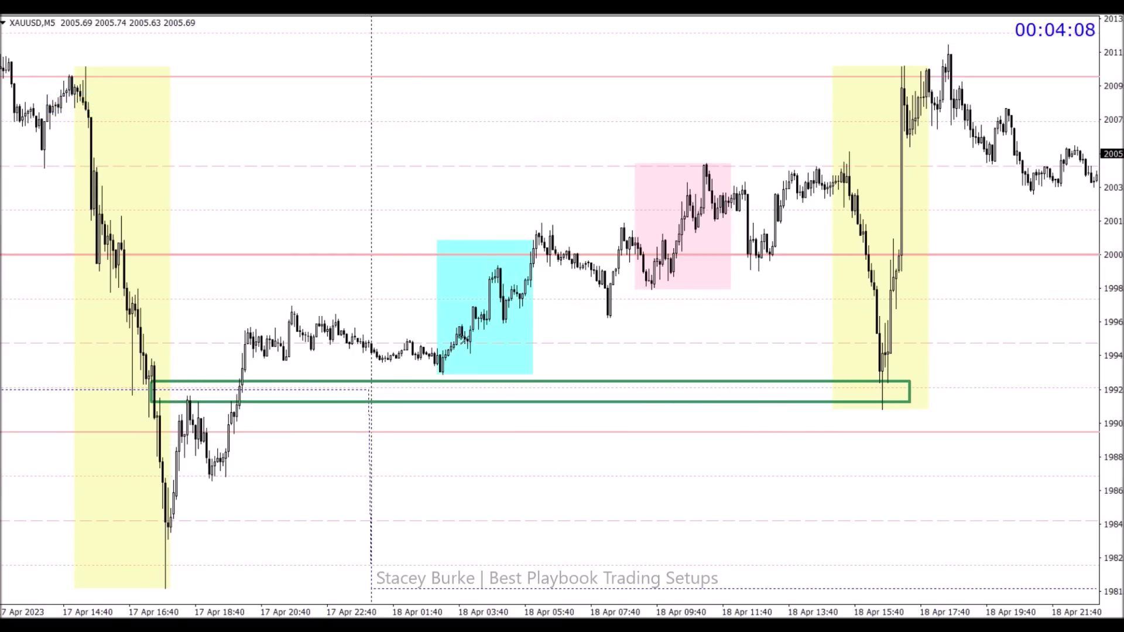
Draw horizontal lines from the 18 April cyan session's low and along the 2000 level into the yellow session
{"action": "left_click_drag", "start_coordinate": [438, 373], "coordinate": [909, 372]}
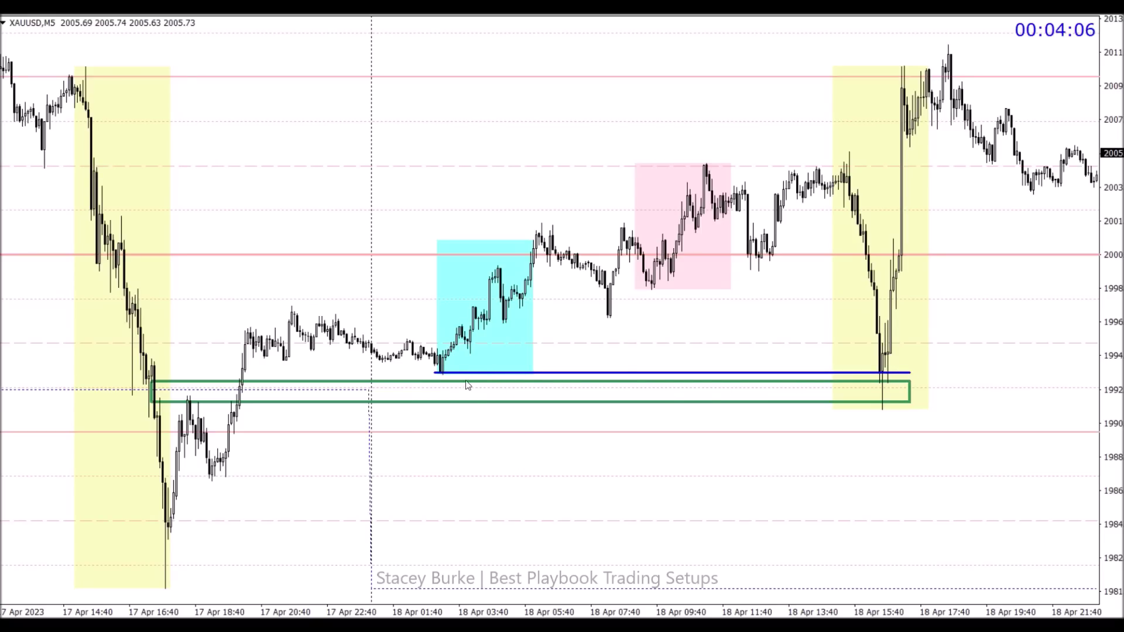
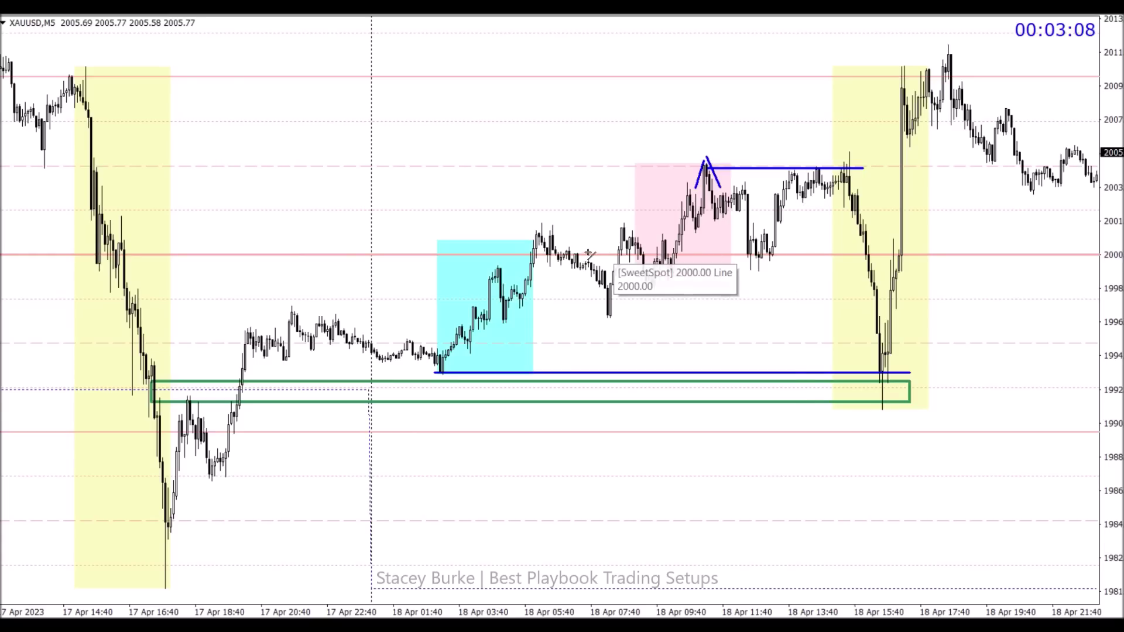
{"action": "left_click_drag", "start_coordinate": [580, 253], "coordinate": [891, 254]}
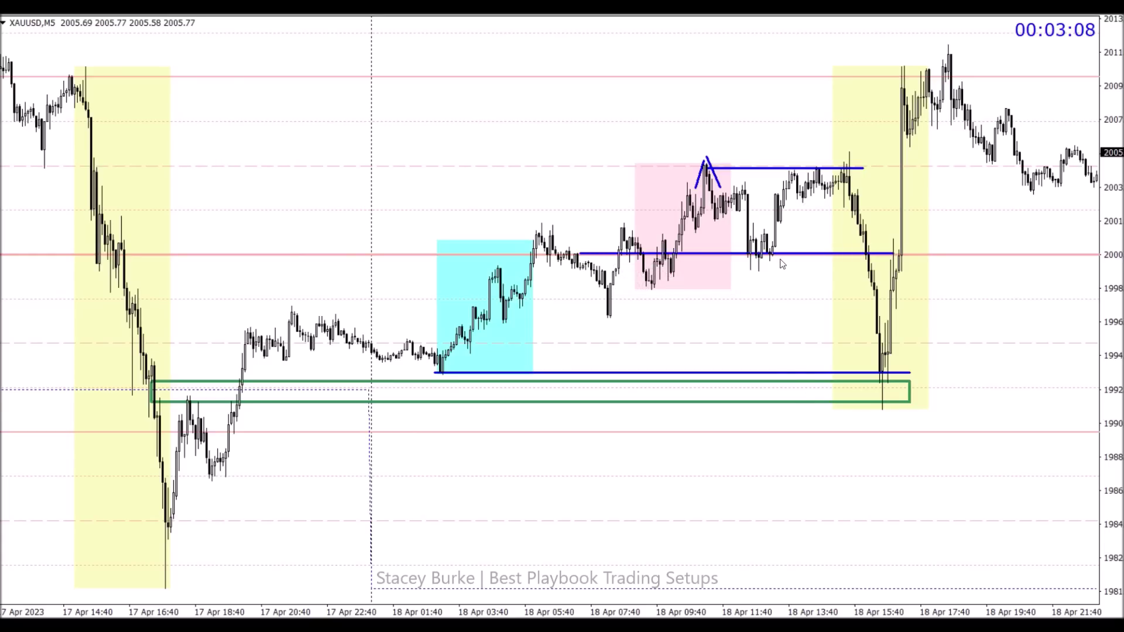
{"action": "scroll", "coordinate": [869, 245], "scroll_direction": "down", "scroll_amount": 1}
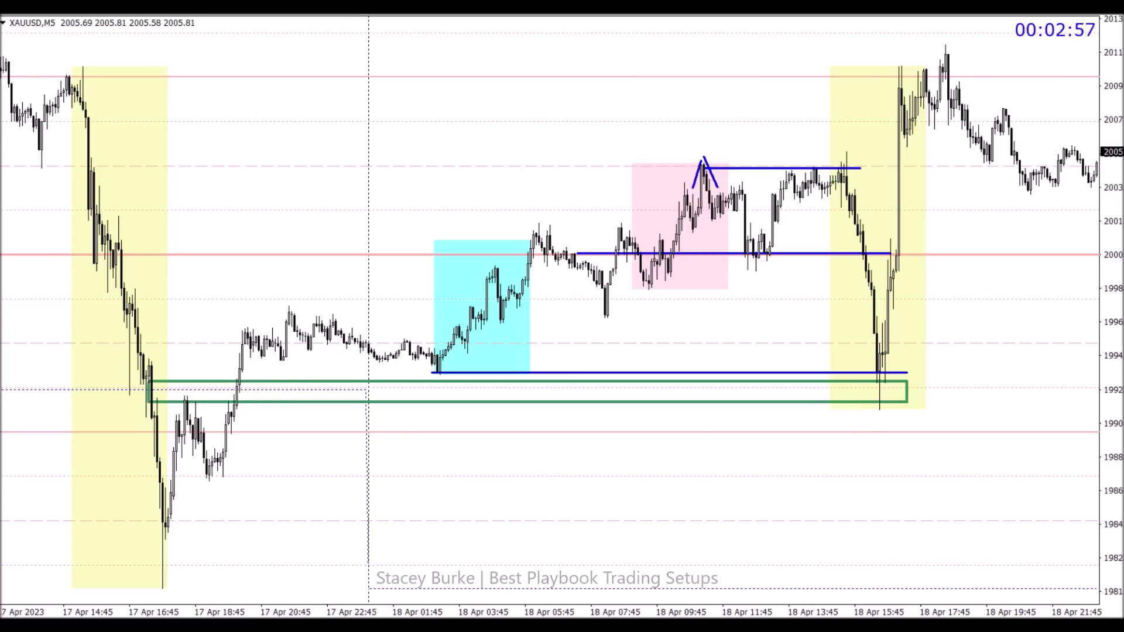
Draw a rising trendline from the 18 April cyan session's low under the swing lows and shift the upper horizontal line across the pink session's high
{"action": "left_click_drag", "start_coordinate": [439, 372], "coordinate": [876, 219]}
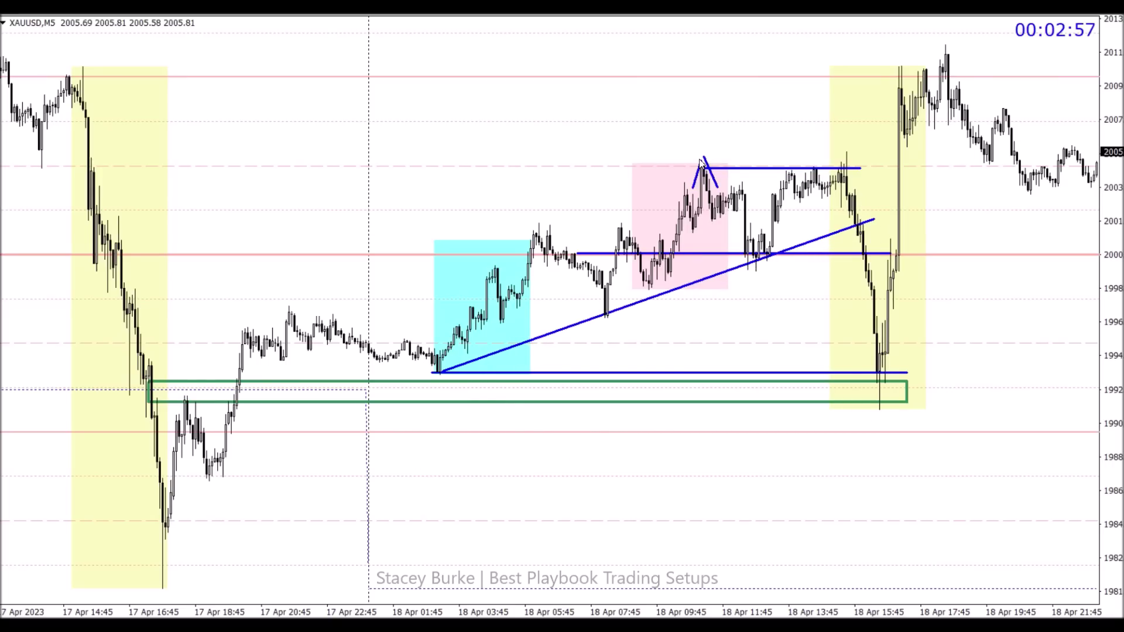
{"action": "double_click", "coordinate": [755, 169]}
{"action": "left_click_drag", "start_coordinate": [781, 168], "coordinate": [756, 167]}
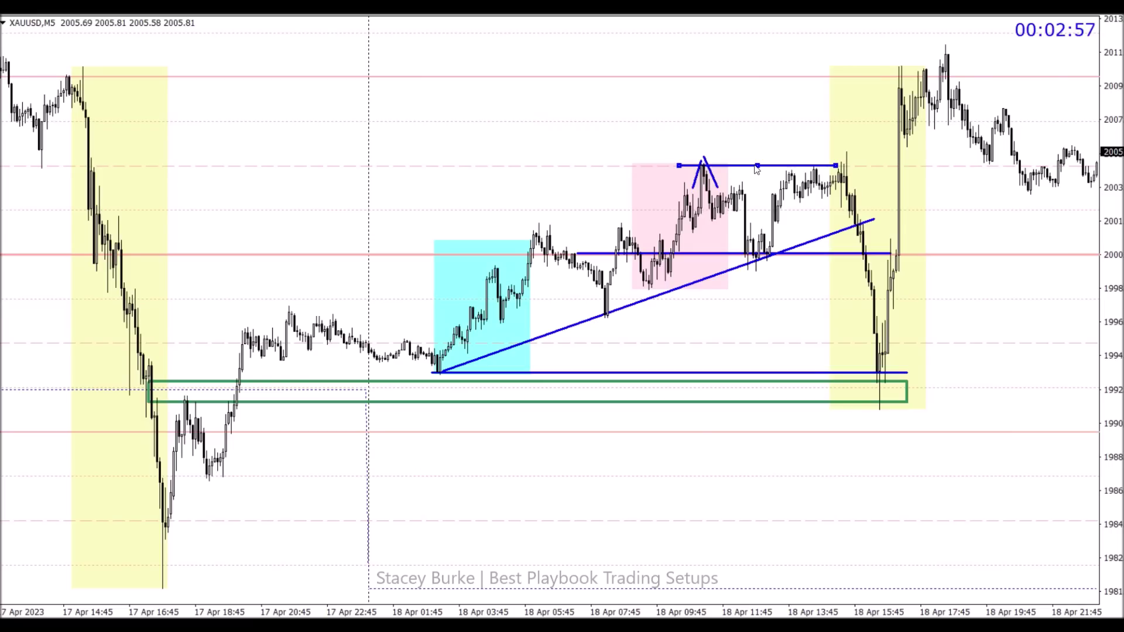
Delete the two peak strokes at the pink session's high and the horizontal line along the 2000 level
{"action": "double_click", "coordinate": [698, 174]}
{"action": "double_click", "coordinate": [715, 178]}
{"action": "double_click", "coordinate": [683, 253]}
{"action": "key", "text": "Delete"}
Draw horizontal lines from the high just after the cyan session into the pink session and from the 17 April evening high into the cyan session
{"action": "scroll", "coordinate": [715, 223], "scroll_direction": "down", "scroll_amount": 5}
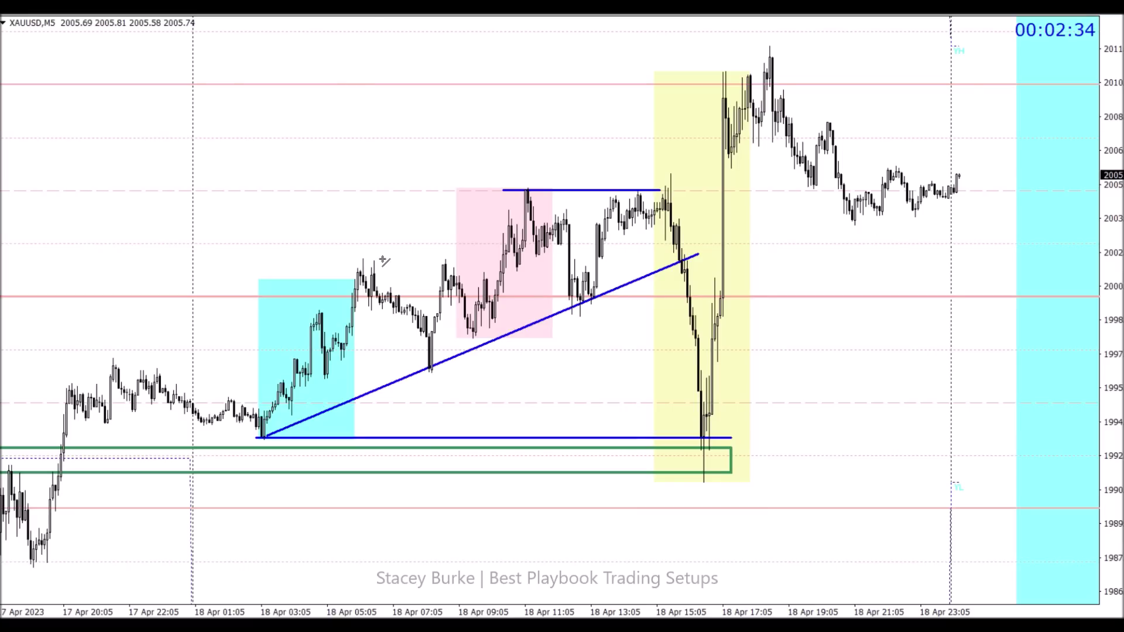
{"action": "left_click_drag", "start_coordinate": [354, 257], "coordinate": [497, 258]}
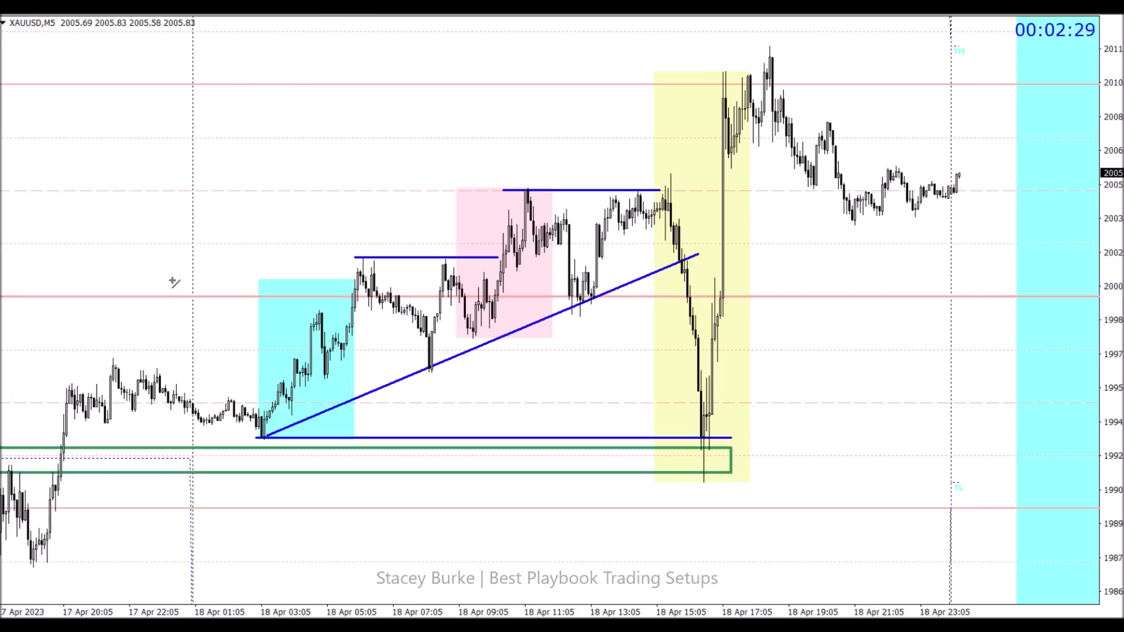
{"action": "left_click_drag", "start_coordinate": [108, 356], "coordinate": [314, 355]}
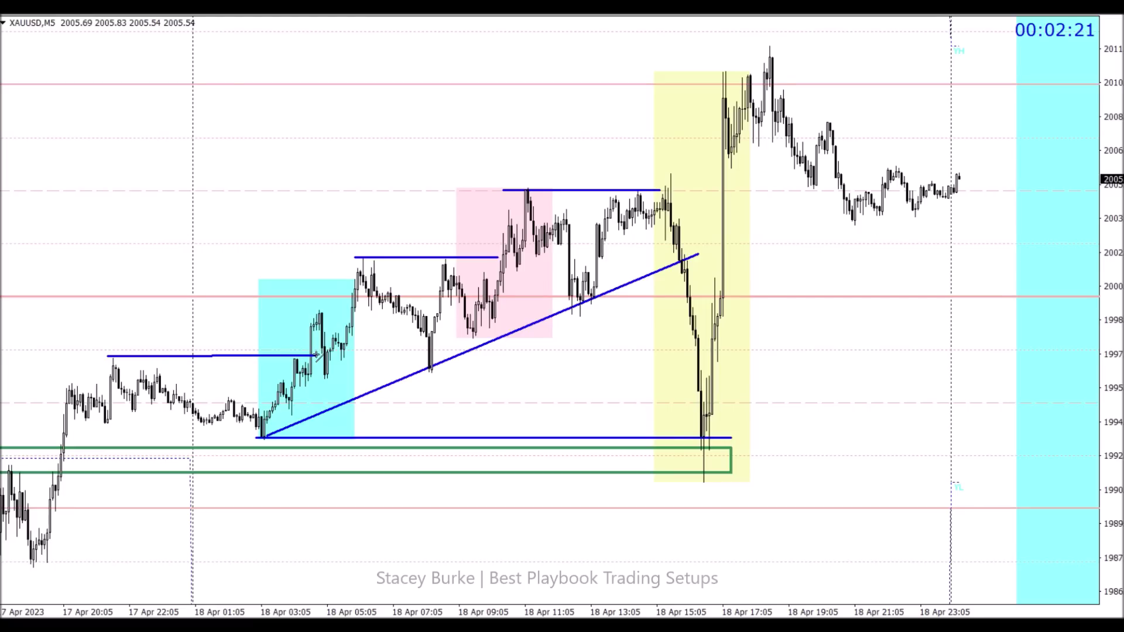
{"action": "left_click_drag", "start_coordinate": [314, 355], "coordinate": [325, 356]}
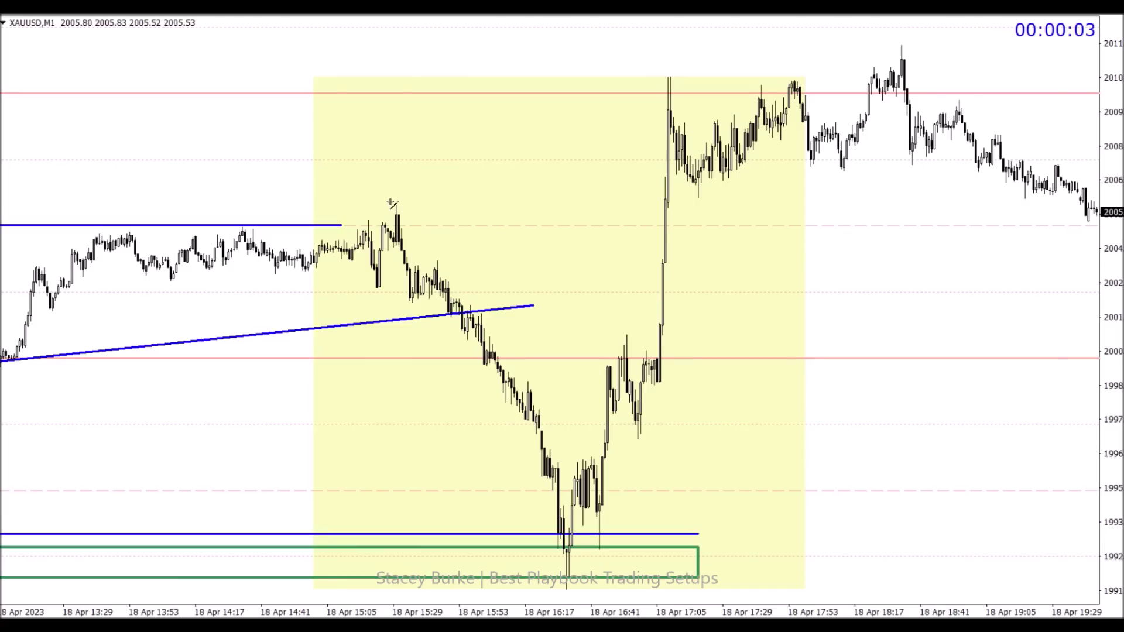
On the one-minute chart, draw a horizontal line from the early yellow session high across to the rally and add a red moving average
{"action": "mouse_move", "coordinate": [391, 204]}
{"action": "left_mouse_down"}
{"action": "mouse_move", "coordinate": [725, 203]}
{"action": "mouse_move", "coordinate": [705, 203]}
{"action": "left_mouse_up"}
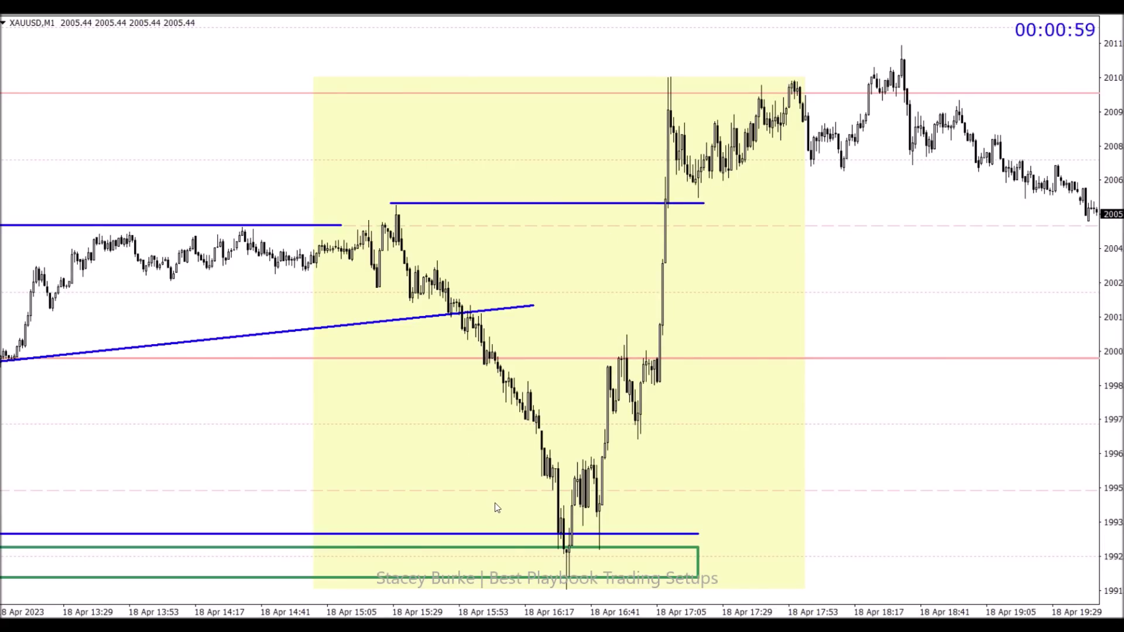
{"action": "left_click", "coordinate": [26, 13]}
{"action": "mouse_move", "coordinate": [23, 26]}
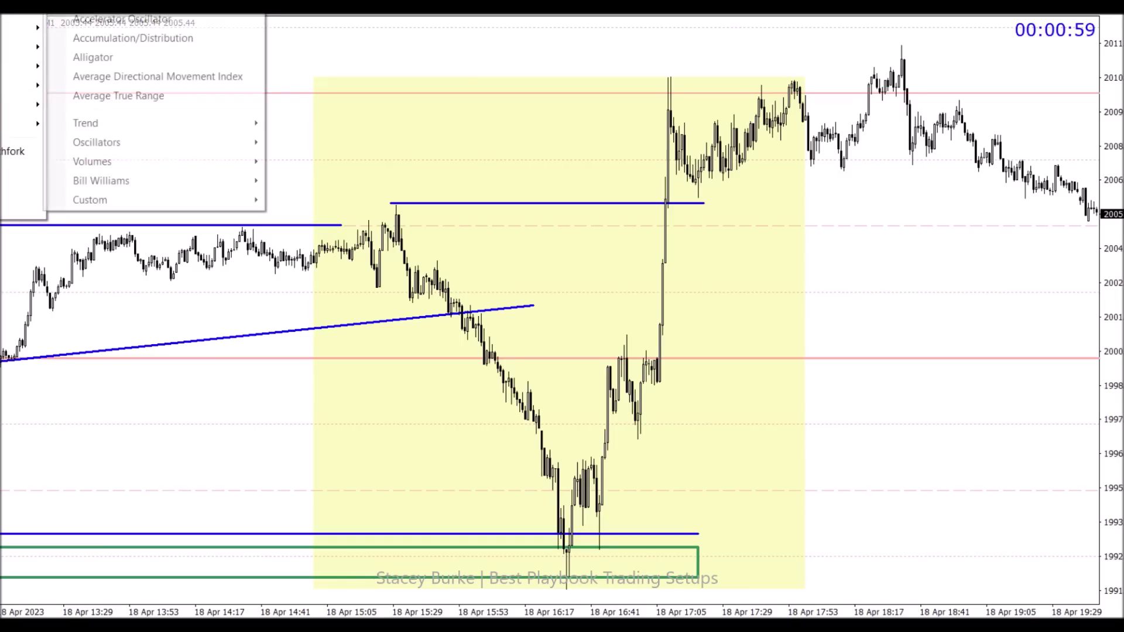
{"action": "mouse_move", "coordinate": [87, 123]}
{"action": "left_click", "coordinate": [322, 277]}
{"action": "left_click", "coordinate": [497, 385]}
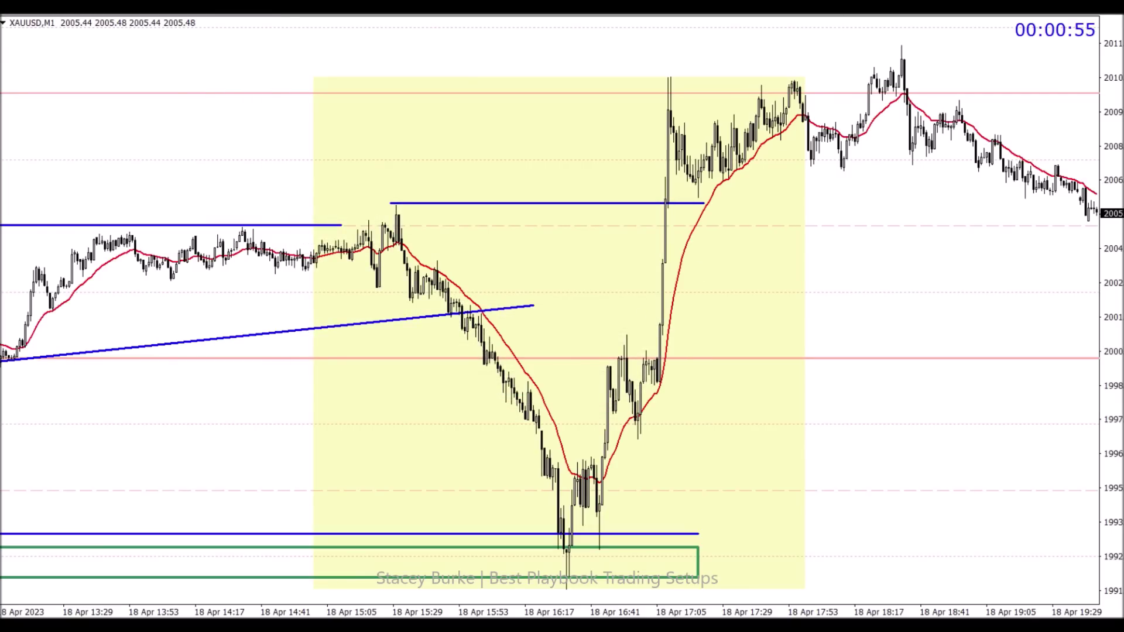
Draw short horizontal lines along the highs of the two pauses in the yellow session's recovery, near 1995 and just above the 2000 level
{"action": "key", "text": "plus"}
{"action": "scroll", "coordinate": [825, 202], "scroll_direction": "down", "scroll_amount": 5}
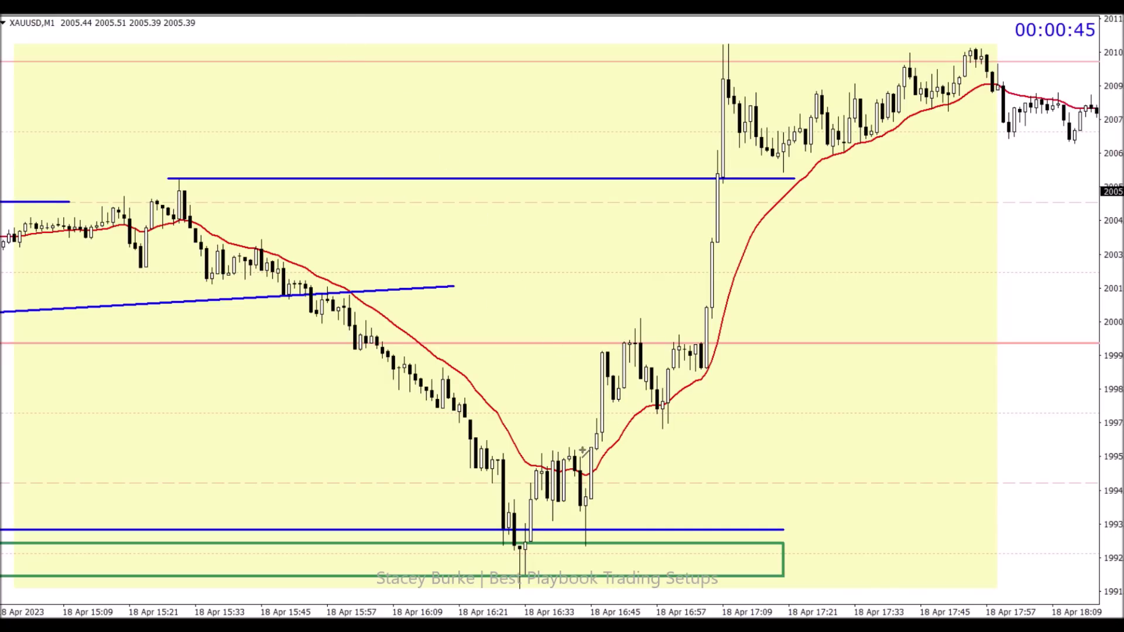
{"action": "left_click_drag", "start_coordinate": [558, 457], "coordinate": [613, 459]}
{"action": "left_click_drag", "start_coordinate": [592, 338], "coordinate": [729, 338]}
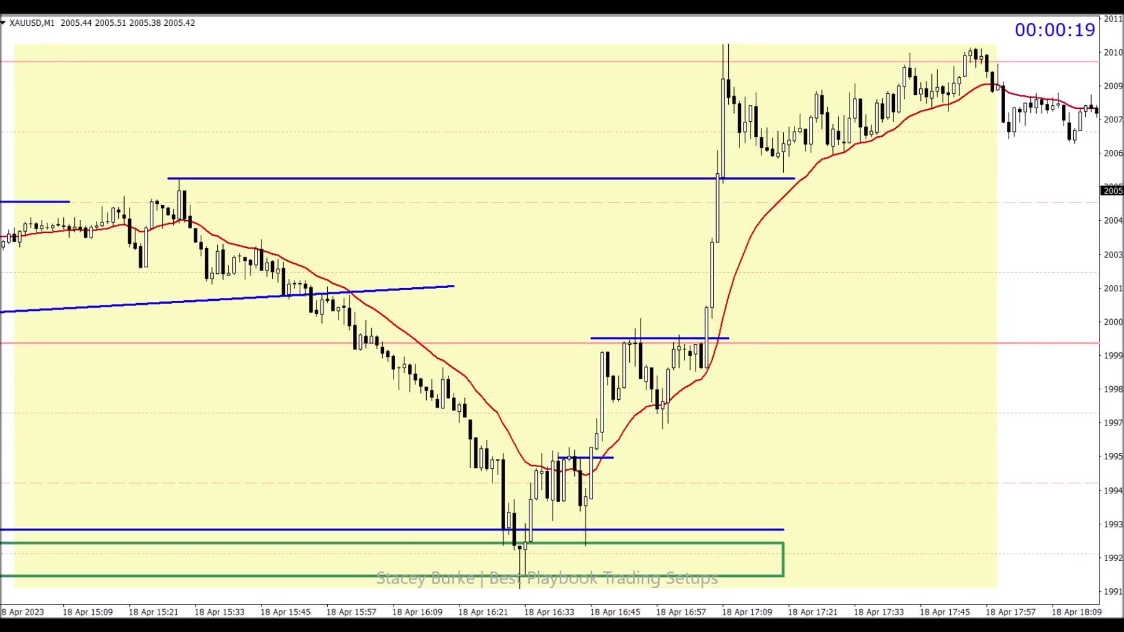
Draw a small rectangle under the consolidation just below 2000 and make it a filled green background object
{"action": "mouse_move", "coordinate": [18, 104]}
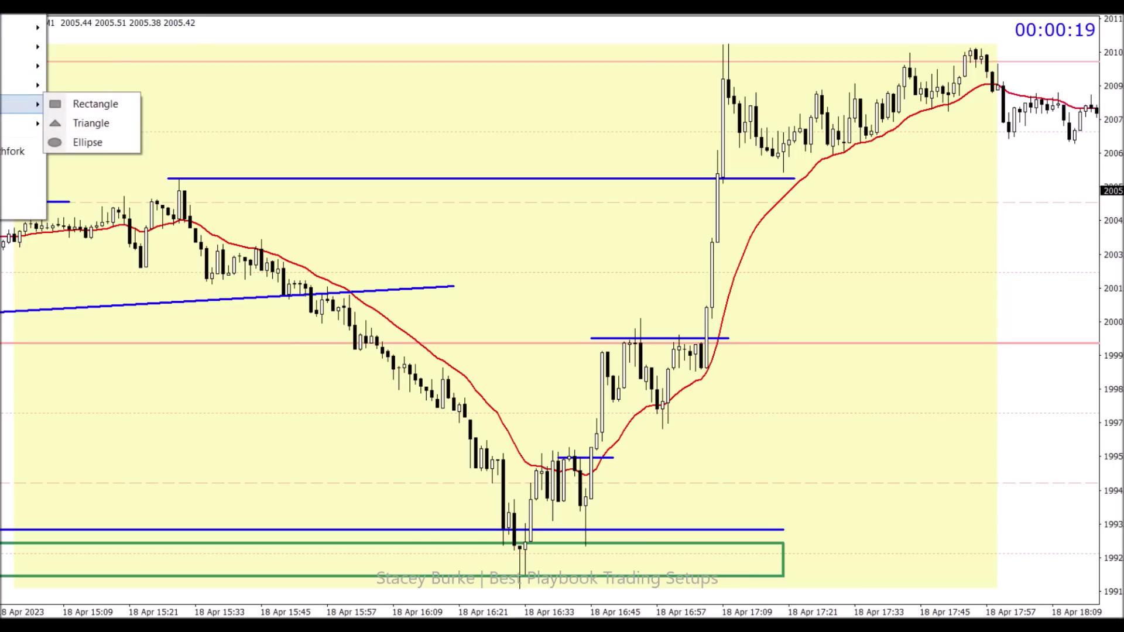
{"action": "left_click", "coordinate": [96, 103]}
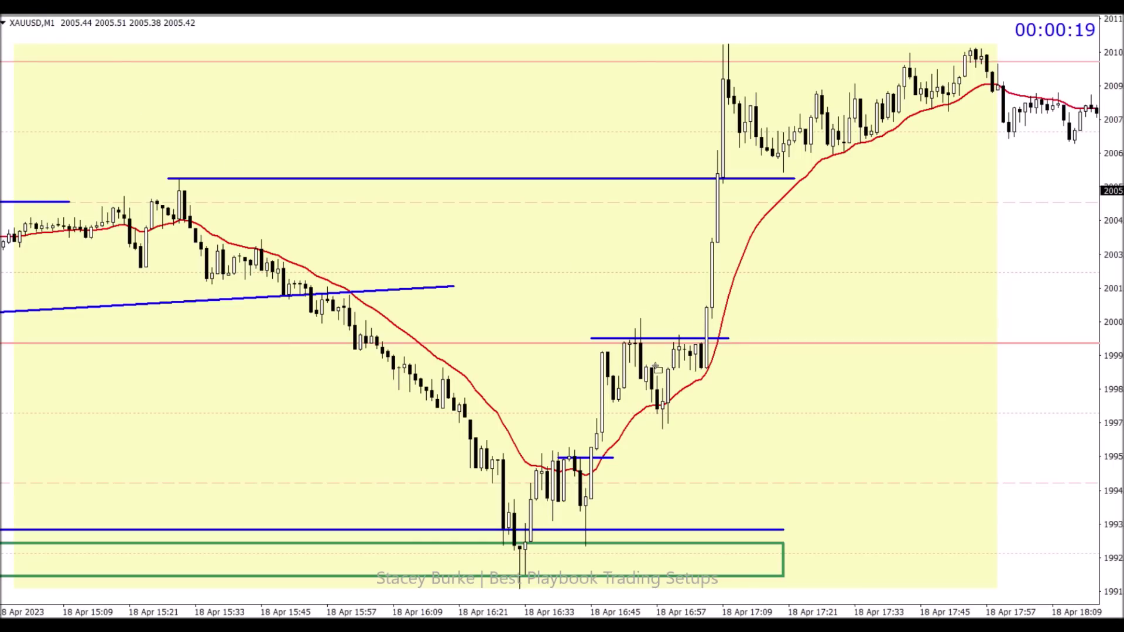
{"action": "left_click_drag", "start_coordinate": [657, 367], "coordinate": [697, 376]}
{"action": "right_click", "coordinate": [700, 377]}
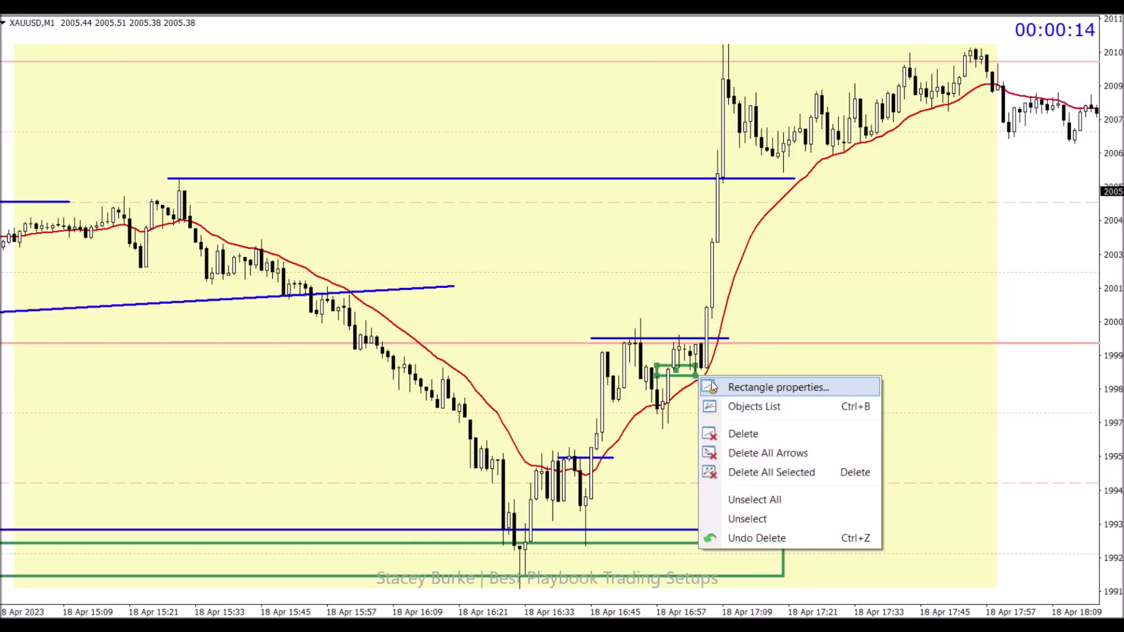
{"action": "left_click", "coordinate": [723, 387]}
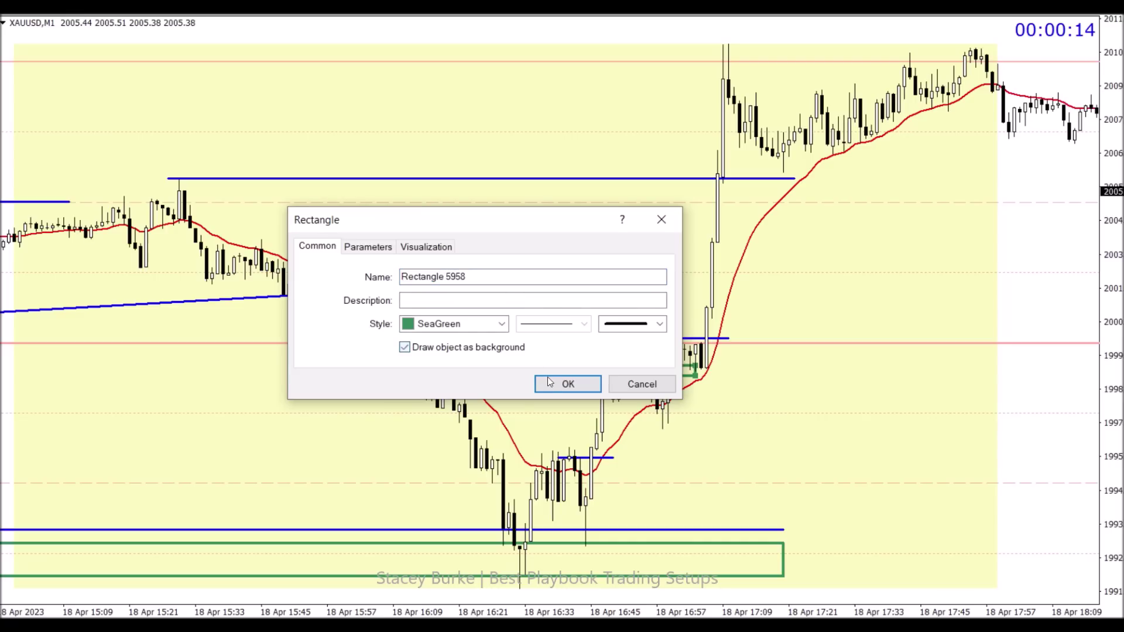
{"action": "left_click", "coordinate": [553, 382]}
Add two more small filled green rectangles, at the breakout candle just above 2000 and at the breakout above the 1995 line
{"action": "left_click", "coordinate": [23, 6]}
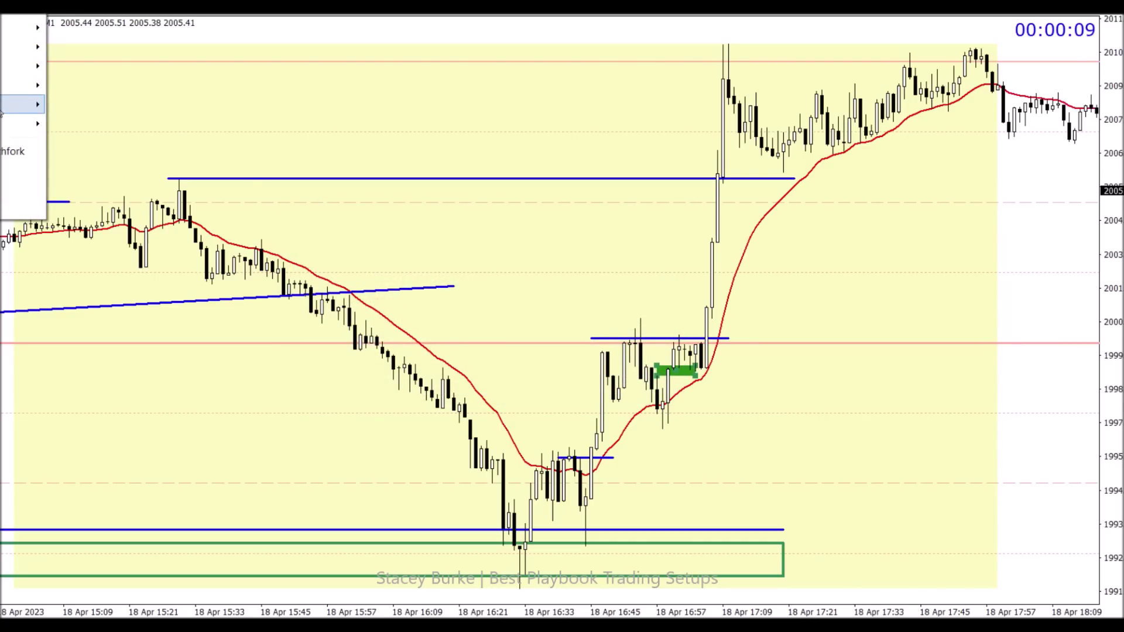
{"action": "mouse_move", "coordinate": [25, 111]}
{"action": "left_click", "coordinate": [95, 104]}
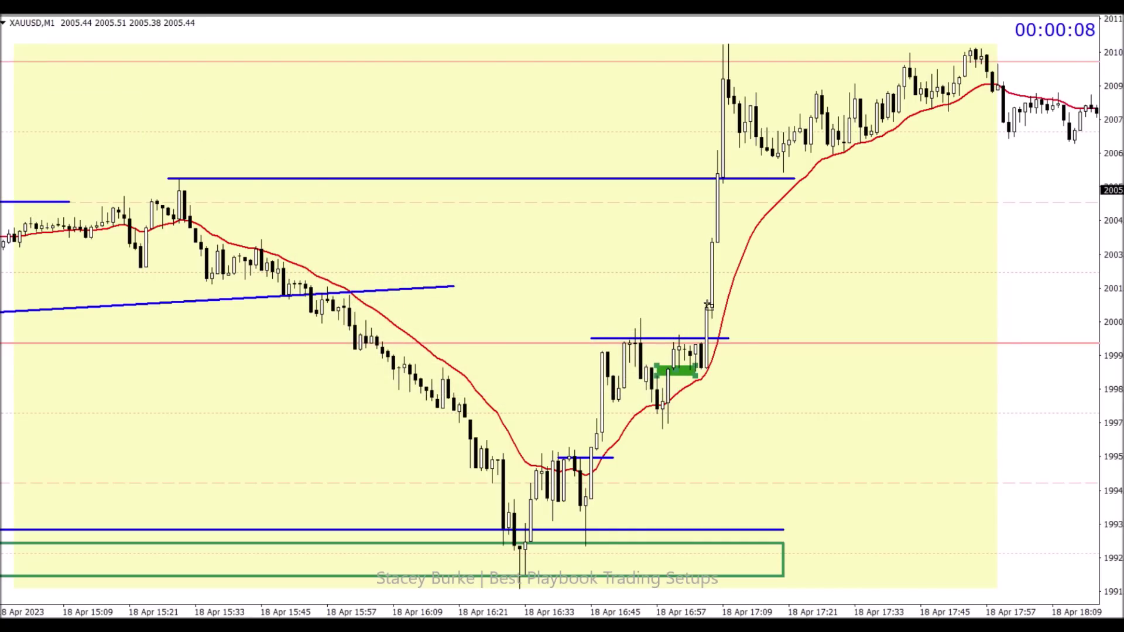
{"action": "left_click_drag", "start_coordinate": [707, 306], "coordinate": [732, 320]}
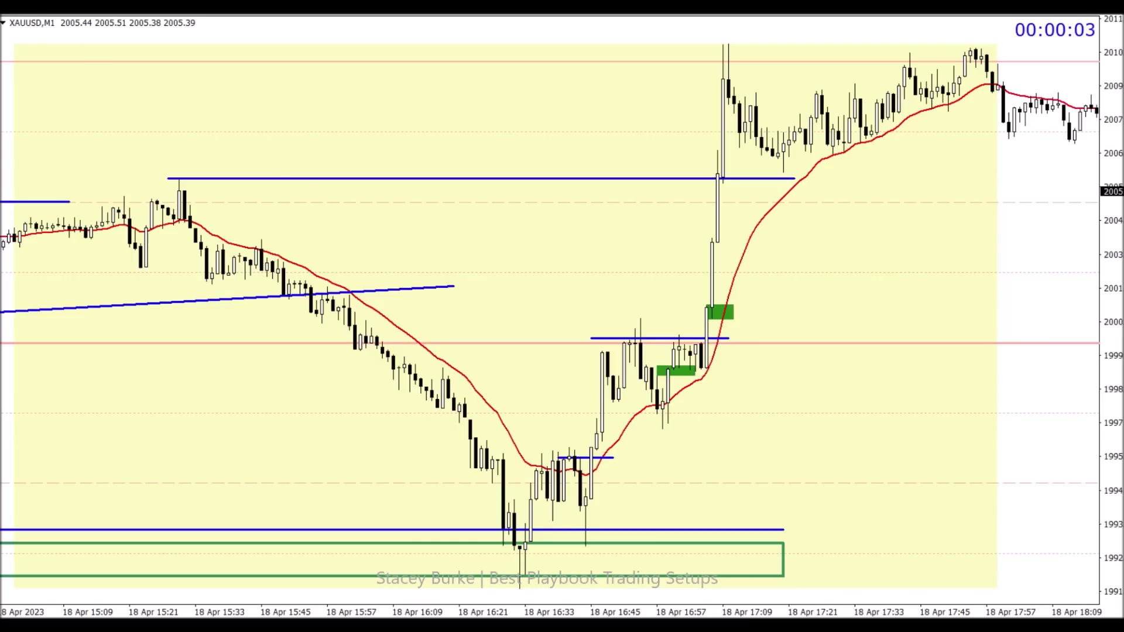
{"action": "left_click", "coordinate": [24, 6]}
{"action": "mouse_move", "coordinate": [23, 85]}
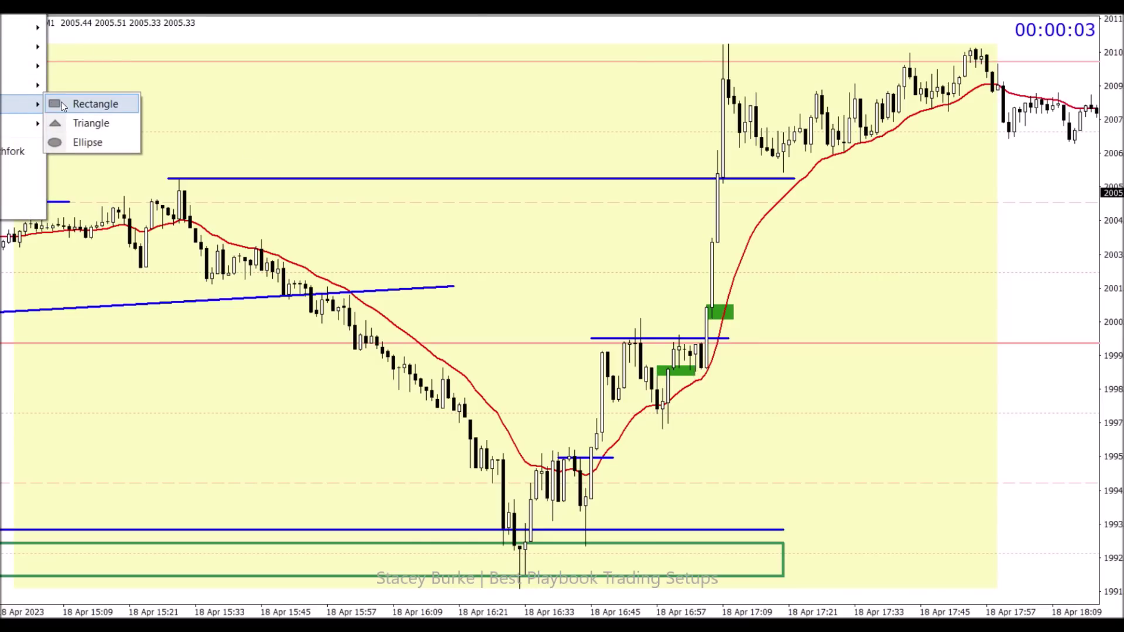
{"action": "left_click", "coordinate": [95, 104]}
{"action": "left_click_drag", "start_coordinate": [592, 451], "coordinate": [618, 457]}
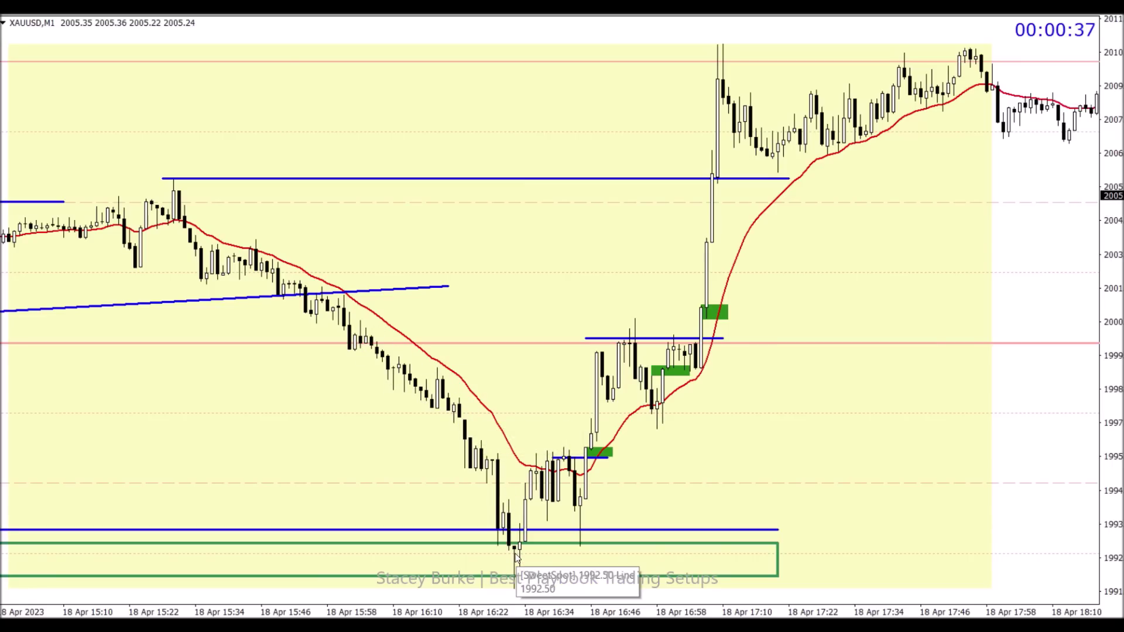
On the 15-minute chart, mark the 17 April yellow session's high with an inverted V and its low with a V
{"action": "scroll", "coordinate": [516, 556], "scroll_direction": "up", "scroll_amount": 3}
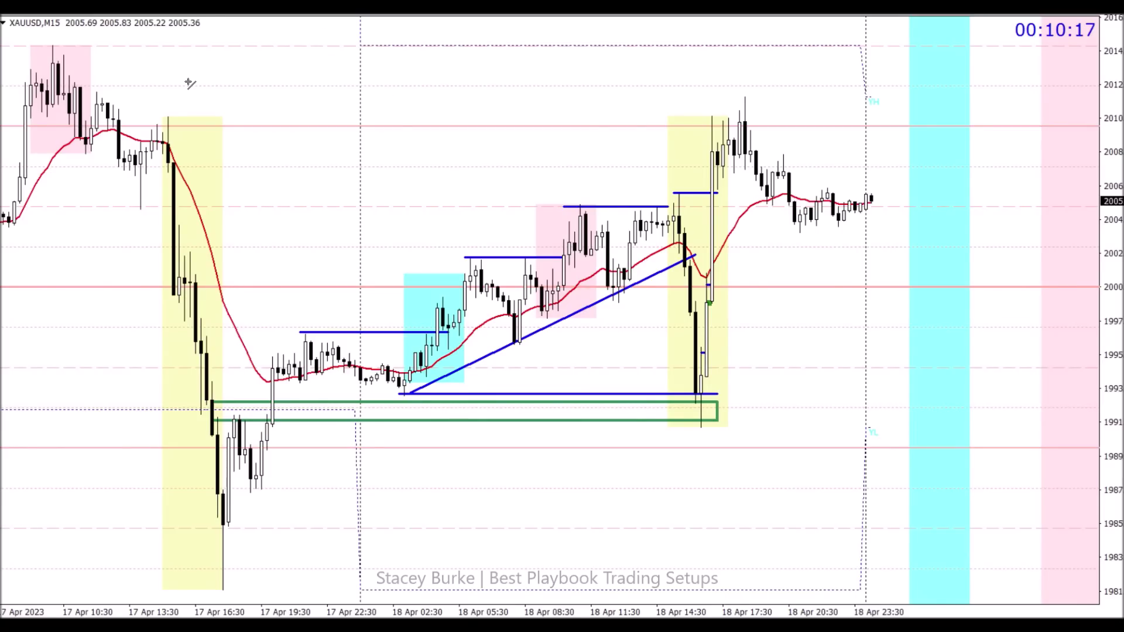
{"action": "left_click_drag", "start_coordinate": [162, 113], "coordinate": [142, 154]}
{"action": "scroll", "coordinate": [163, 111], "scroll_direction": "up", "scroll_amount": 1}
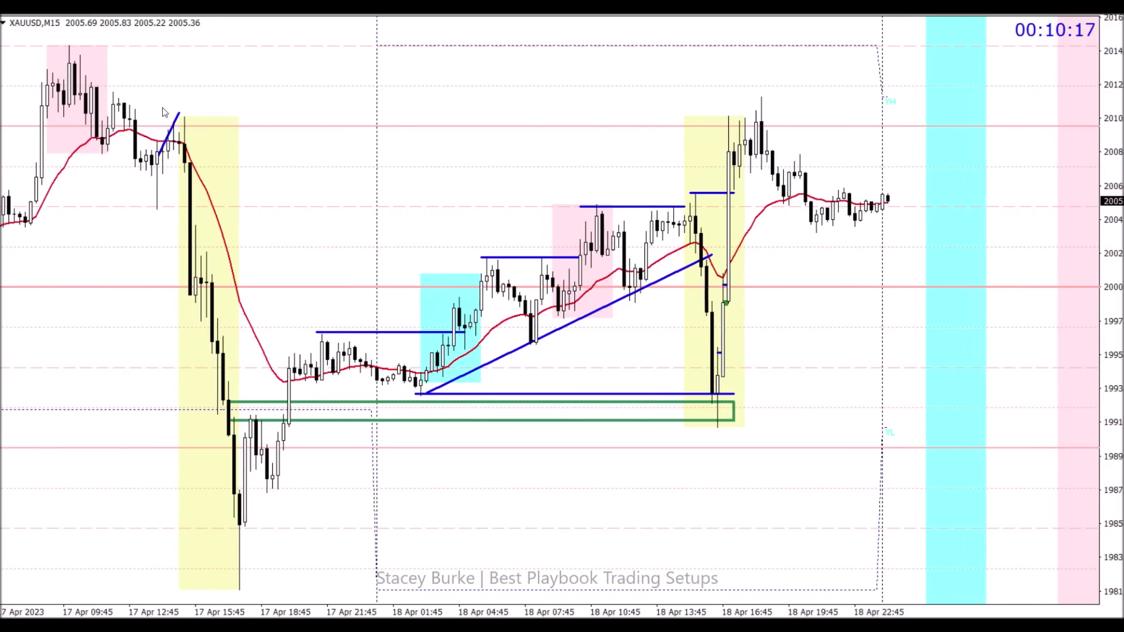
{"action": "double_click", "coordinate": [178, 114]}
{"action": "double_click", "coordinate": [178, 115]}
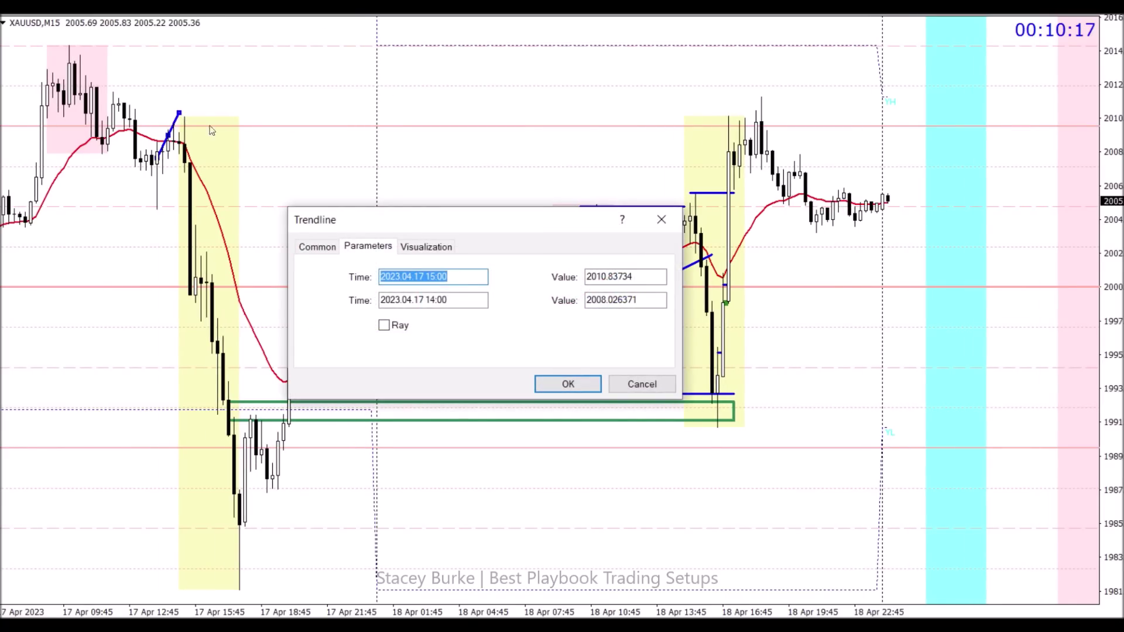
{"action": "left_click", "coordinate": [564, 383]}
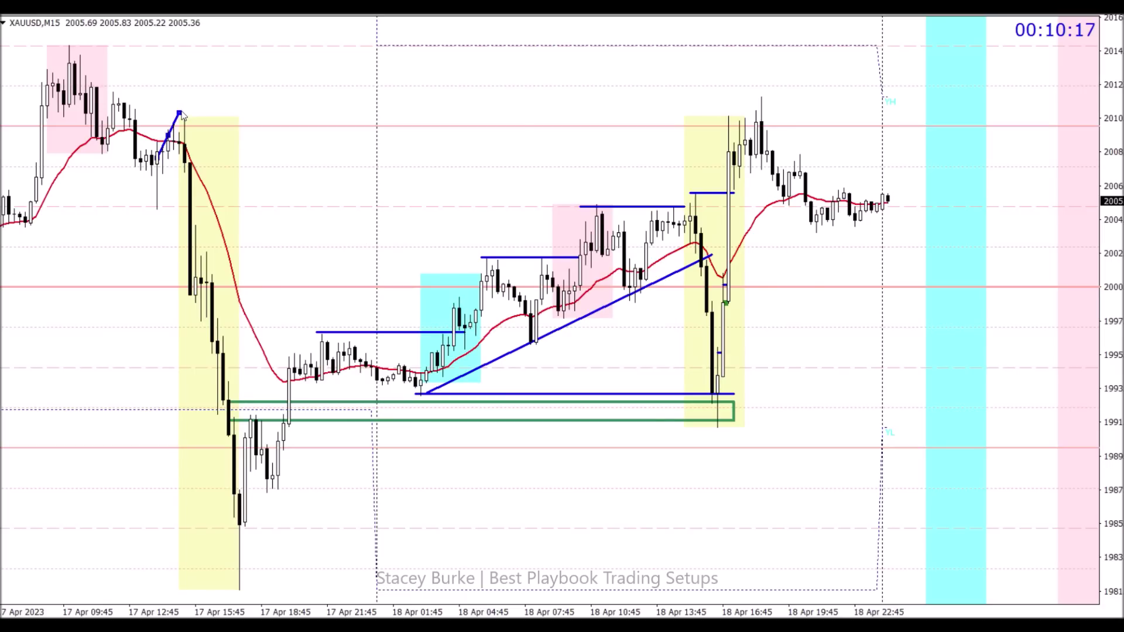
{"action": "left_click_drag", "start_coordinate": [184, 116], "coordinate": [206, 154]}
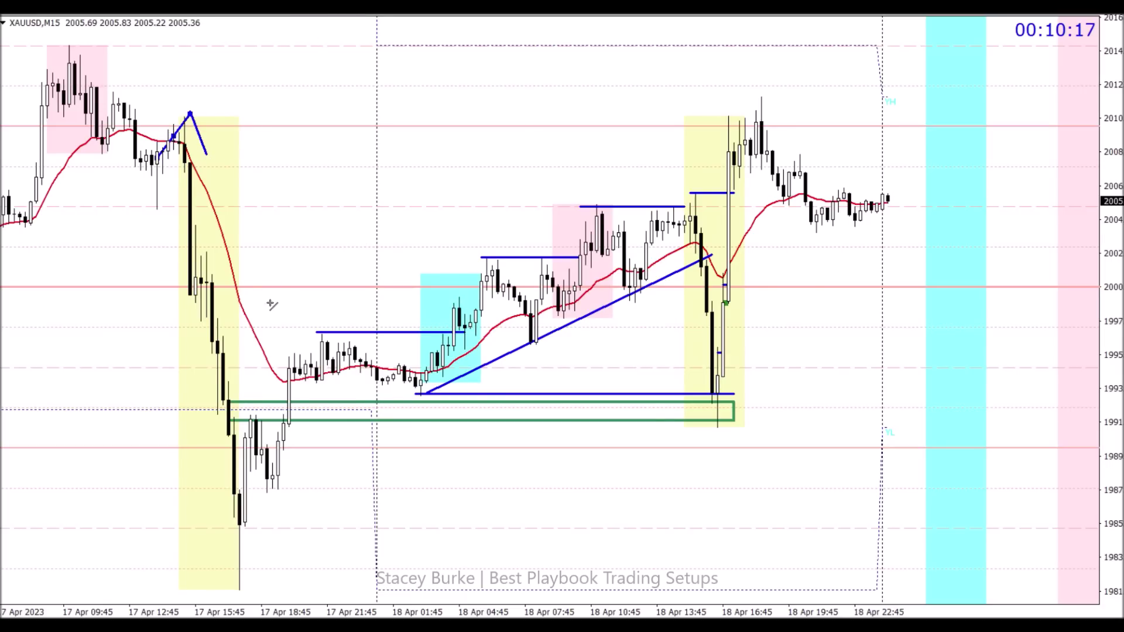
{"action": "mouse_move", "coordinate": [223, 547]}
{"action": "left_mouse_down"}
{"action": "mouse_move", "coordinate": [234, 593]}
{"action": "mouse_move", "coordinate": [262, 535]}
{"action": "left_mouse_up"}
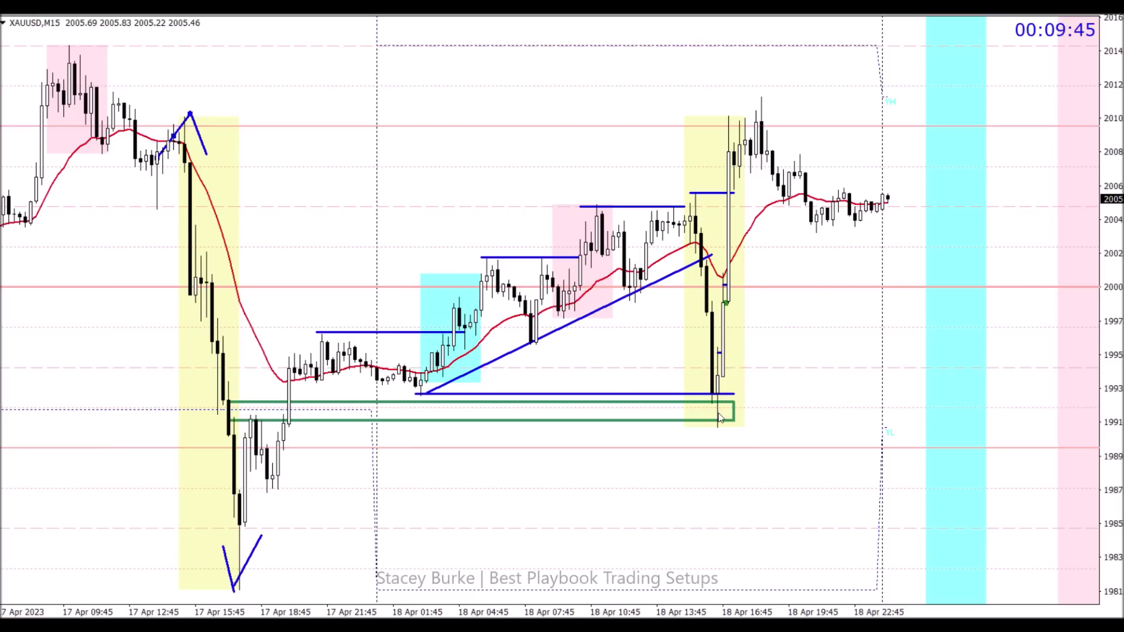
Remove the red moving average, then delete the long green rectangle around 1992 together with the ascending stroke of the peak mark
{"action": "right_click", "coordinate": [508, 323]}
{"action": "left_click", "coordinate": [556, 346]}
{"action": "mouse_move", "coordinate": [501, 396]}
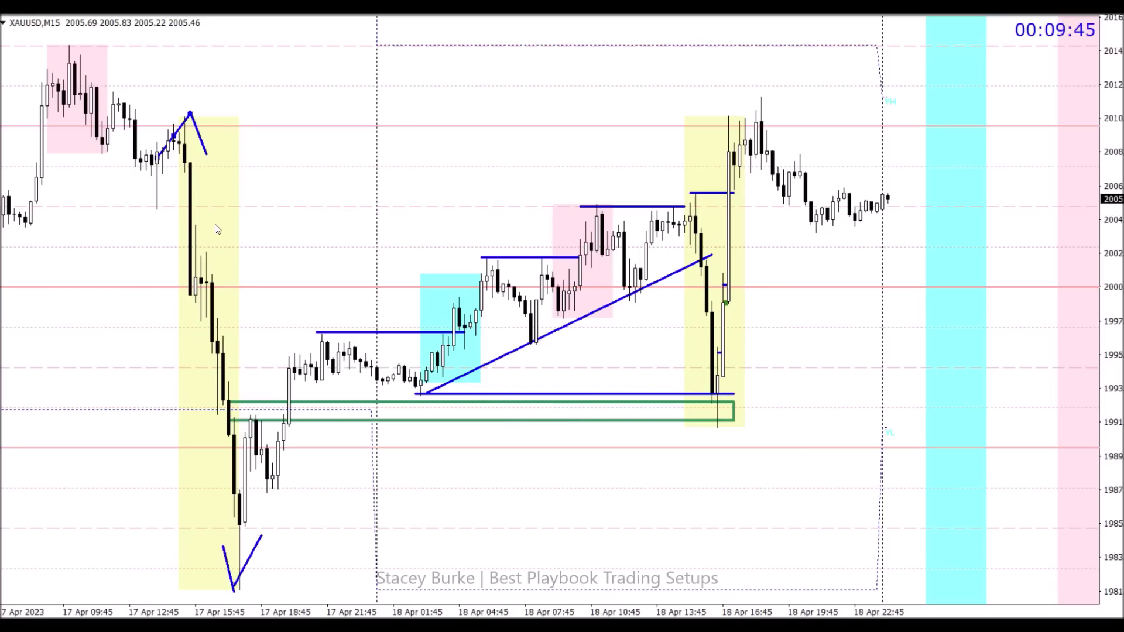
{"action": "double_click", "coordinate": [738, 422]}
{"action": "key", "text": "Delete"}
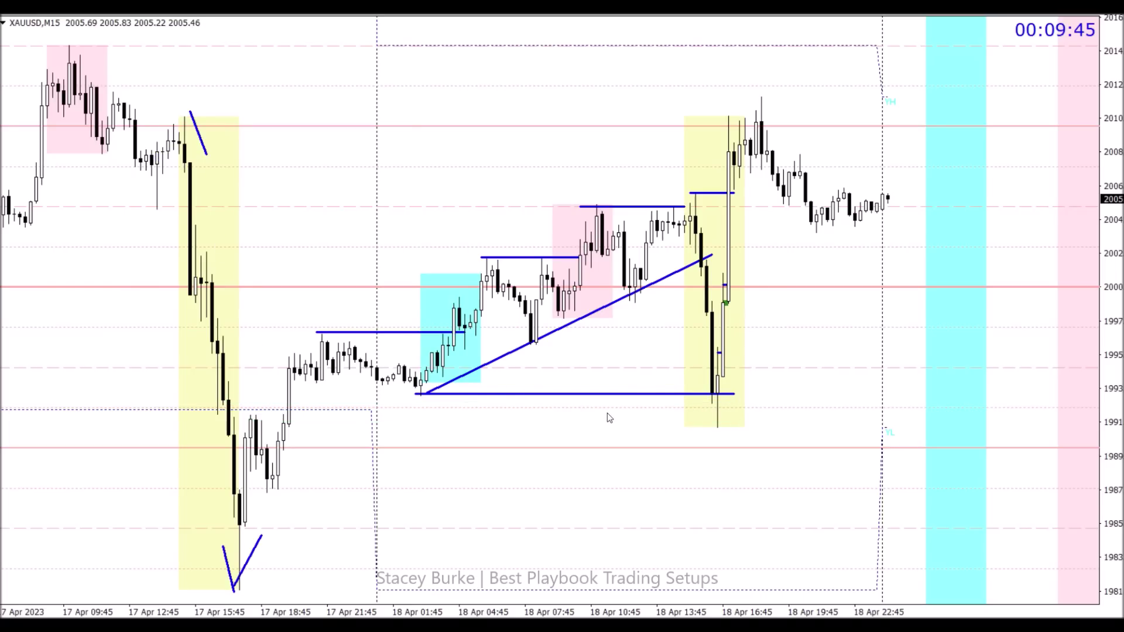